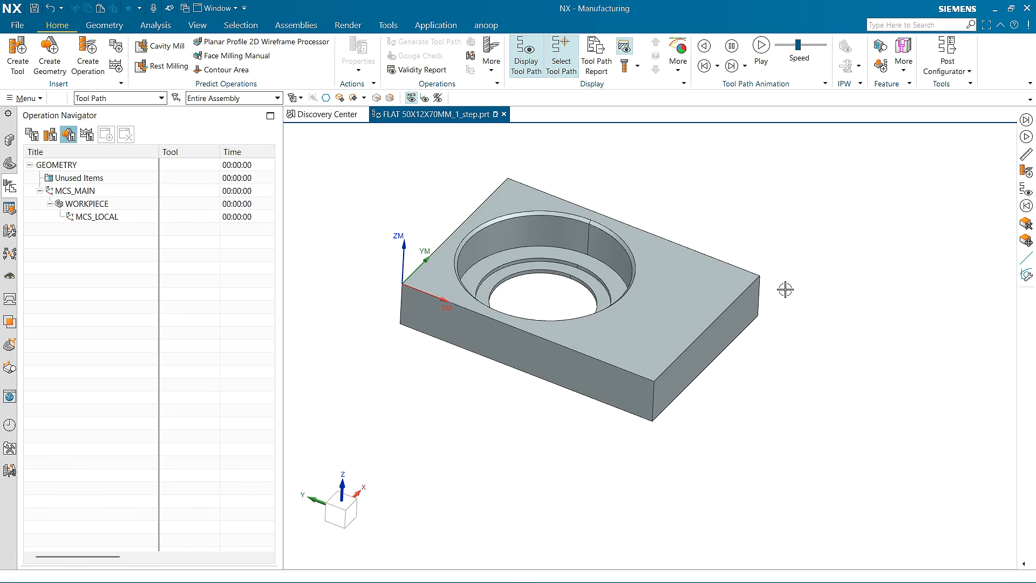
Examine the rectangular plate and its stepped circular pocket from several angles.
{"action": "scroll", "coordinate": [455, 201], "scroll_direction": "down", "scroll_amount": 3}
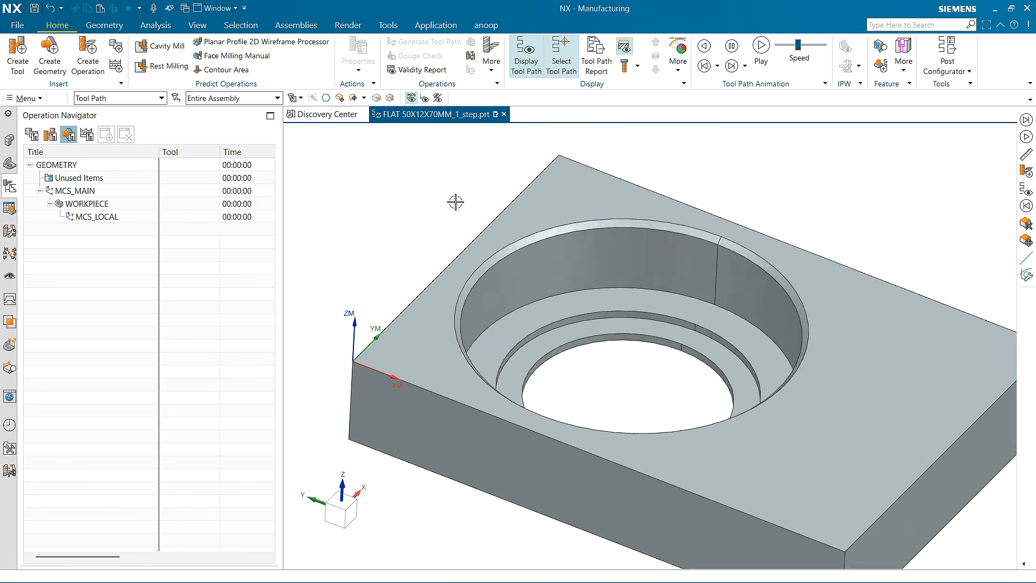
{"action": "scroll", "coordinate": [453, 203], "scroll_direction": "up", "scroll_amount": 3}
{"action": "mouse_move", "coordinate": [417, 204]}
{"action": "middle_mouse_down"}
{"action": "mouse_move", "coordinate": [441, 222]}
{"action": "mouse_move", "coordinate": [406, 219]}
{"action": "middle_mouse_up"}
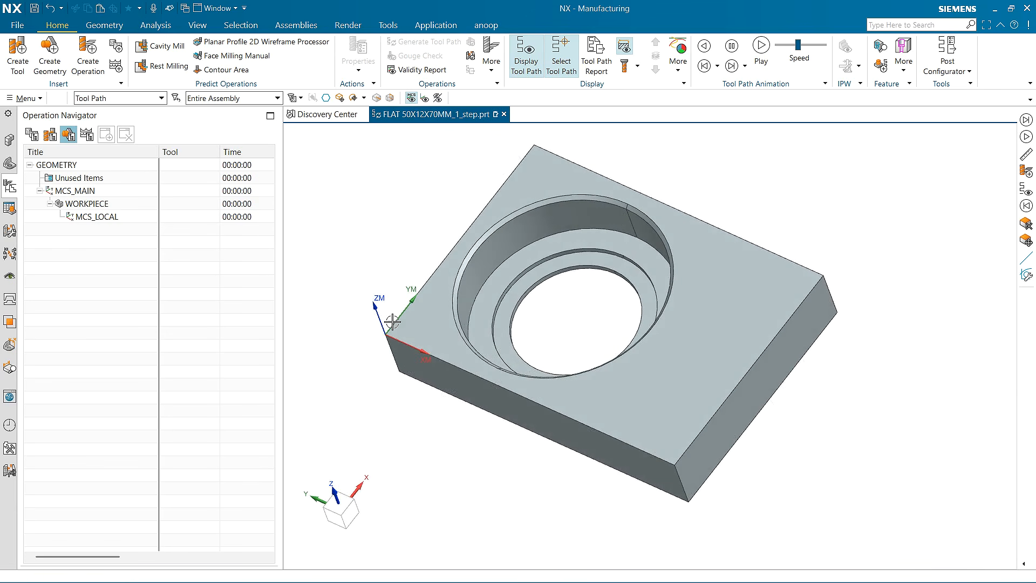
{"action": "middle_click_drag", "start_coordinate": [386, 216], "coordinate": [406, 189]}
{"action": "scroll", "coordinate": [355, 225], "scroll_direction": "up", "scroll_amount": 3}
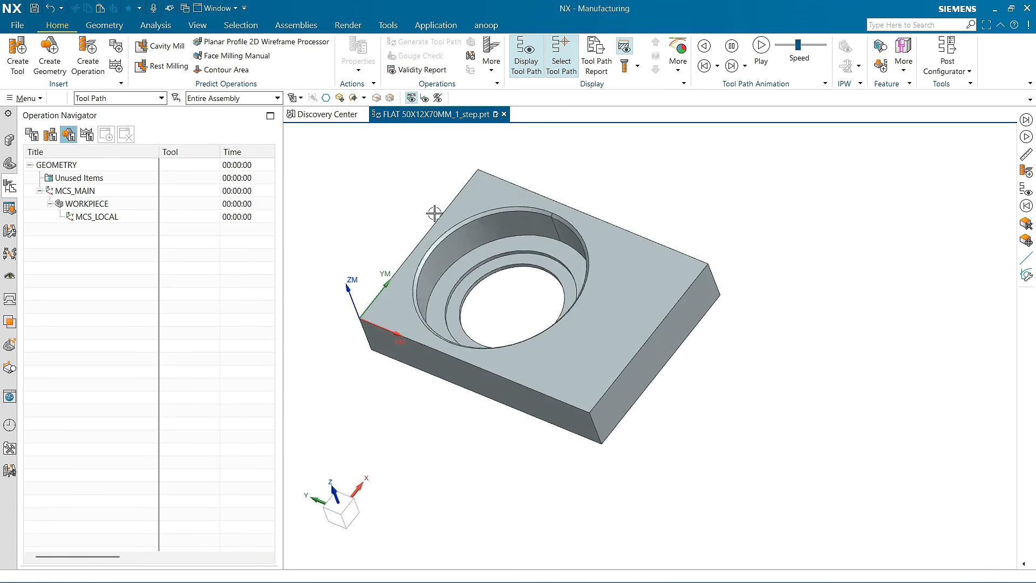
{"action": "scroll", "coordinate": [434, 213], "scroll_direction": "down", "scroll_amount": 2}
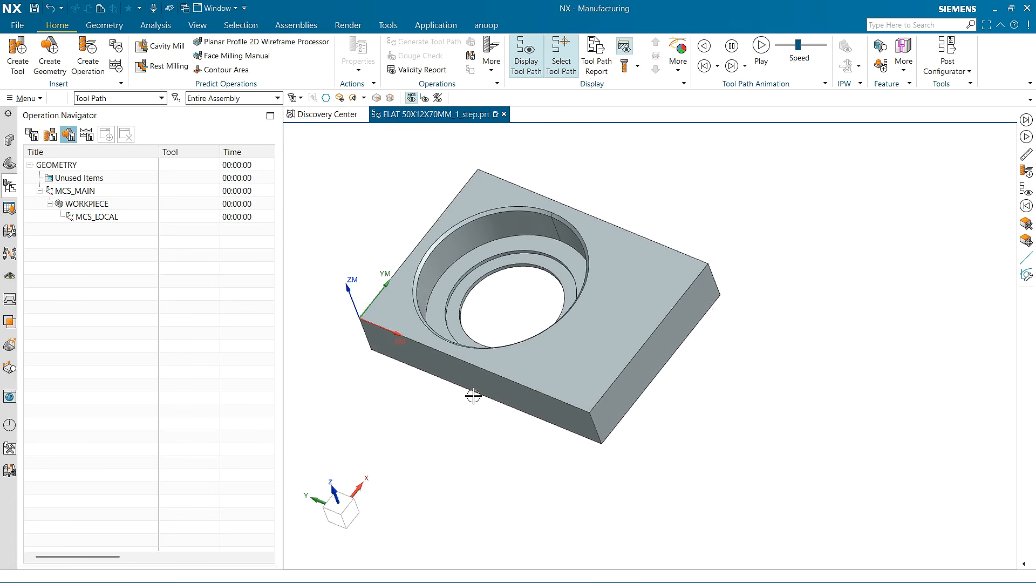
Switch to Mastercam and inspect the same plate and its stepped circular pocket from several angles.
{"action": "key", "text": "alt+Tab"}
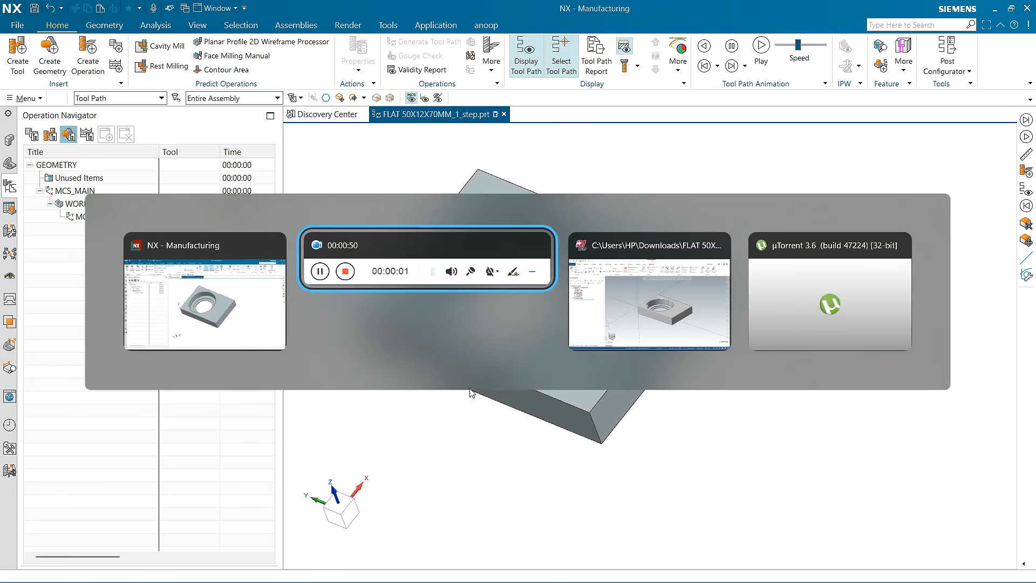
{"action": "key", "text": "alt+Tab"}
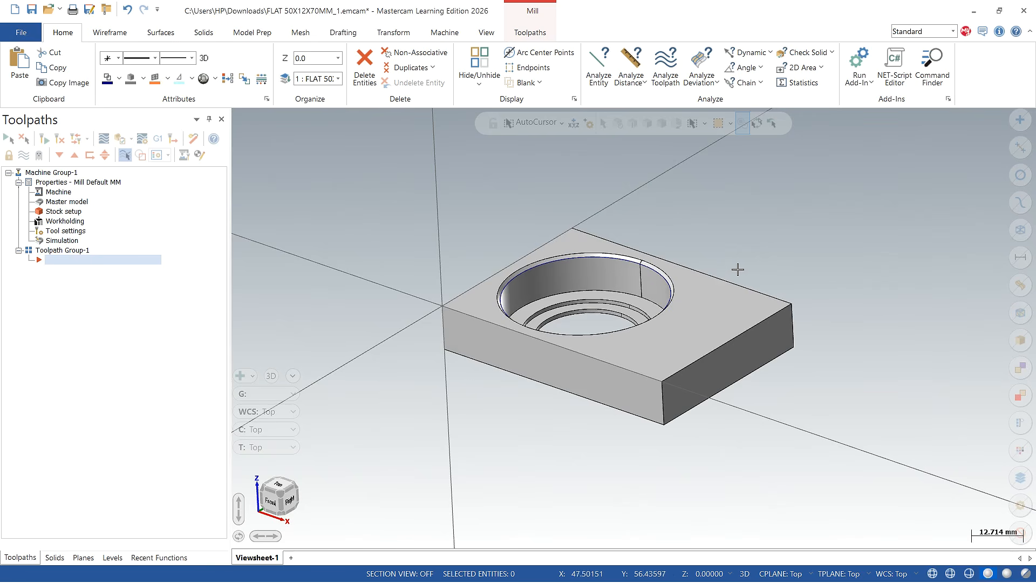
{"action": "middle_click_drag", "start_coordinate": [700, 242], "coordinate": [588, 181]}
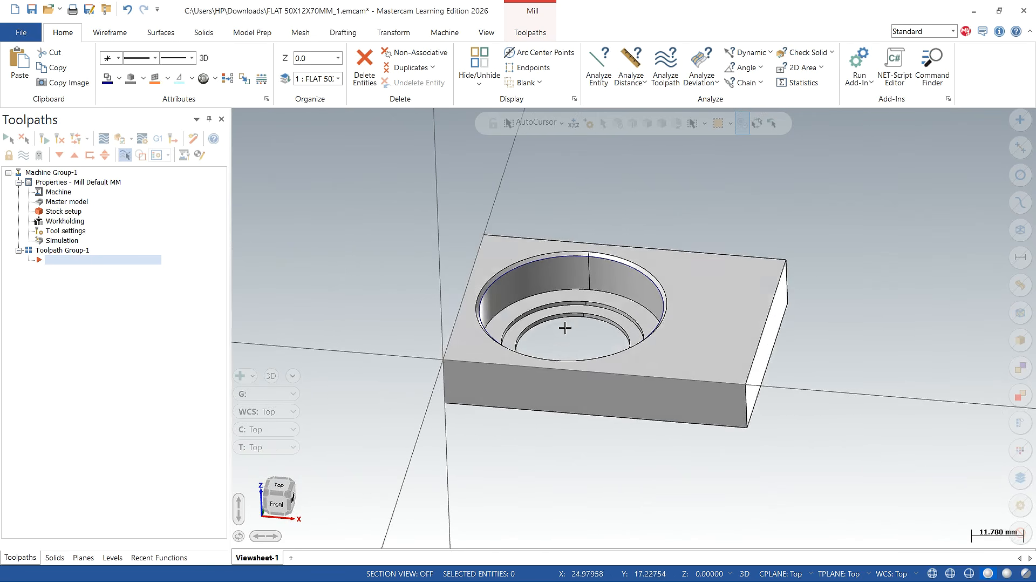
{"action": "scroll", "coordinate": [567, 328], "scroll_direction": "up", "scroll_amount": 2}
{"action": "scroll", "coordinate": [377, 301], "scroll_direction": "down", "scroll_amount": 3}
{"action": "middle_click_drag", "start_coordinate": [368, 325], "coordinate": [313, 337]}
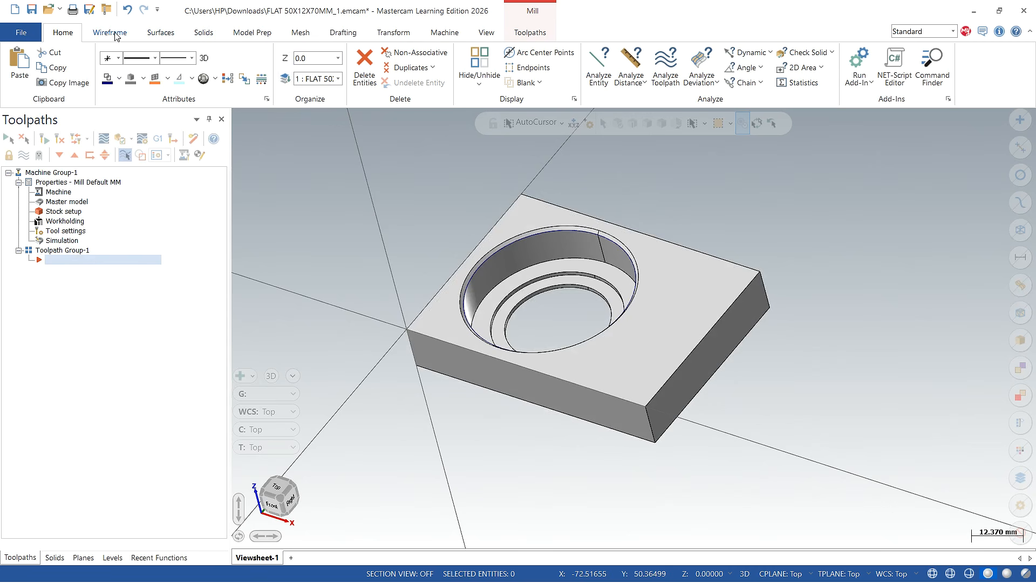
Start a 3D high speed Waterline finishing toolpath and show its model geometry settings.
{"action": "left_click", "coordinate": [525, 33]}
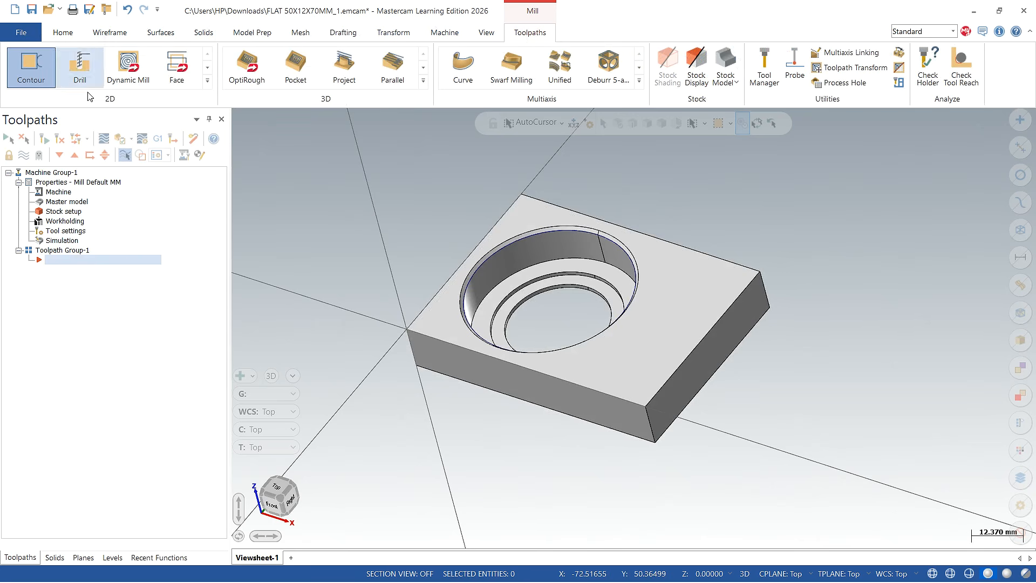
{"action": "left_click", "coordinate": [208, 81]}
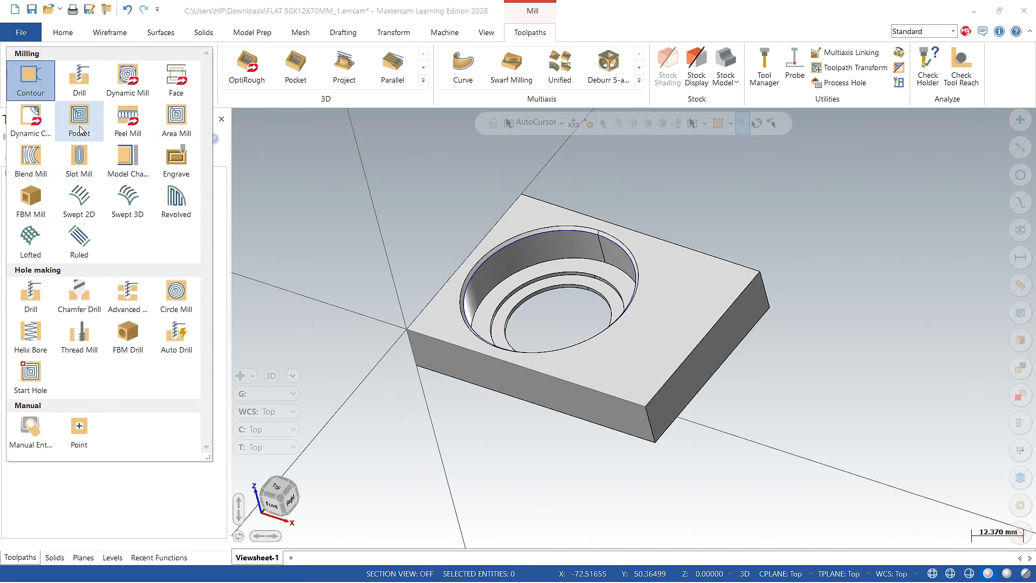
{"action": "left_click", "coordinate": [31, 79]}
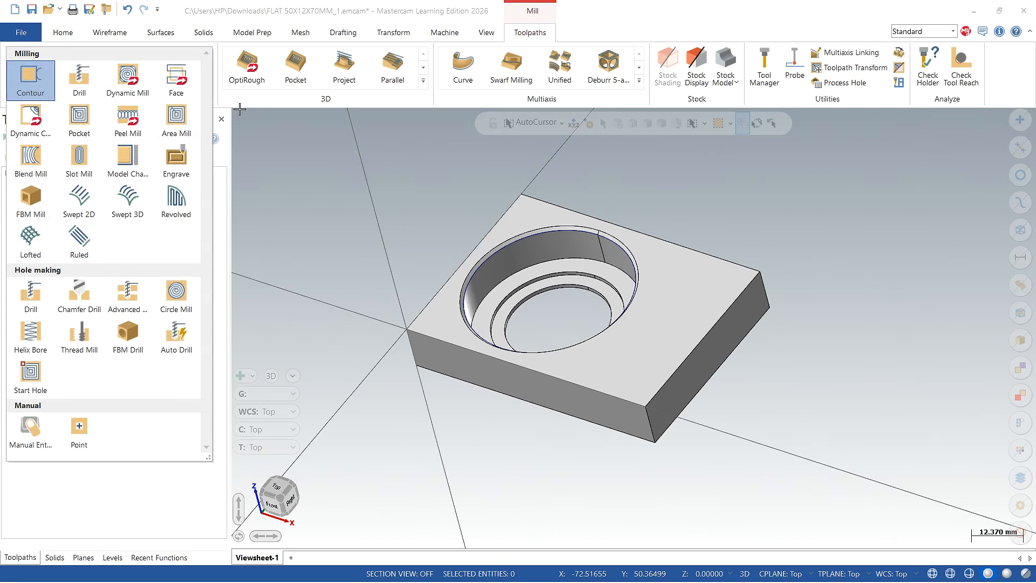
{"action": "left_click", "coordinate": [423, 81]}
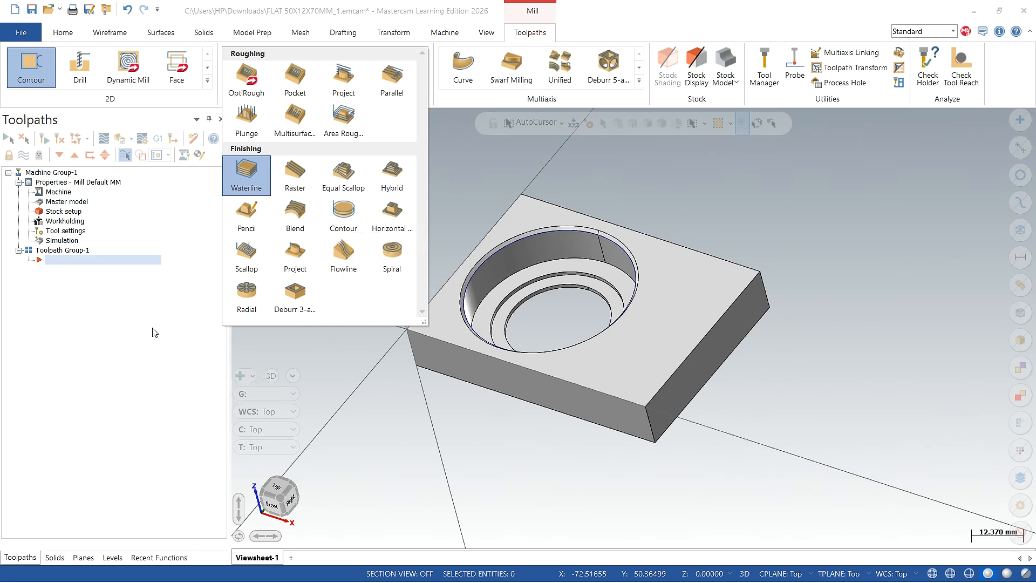
{"action": "left_click", "coordinate": [247, 184]}
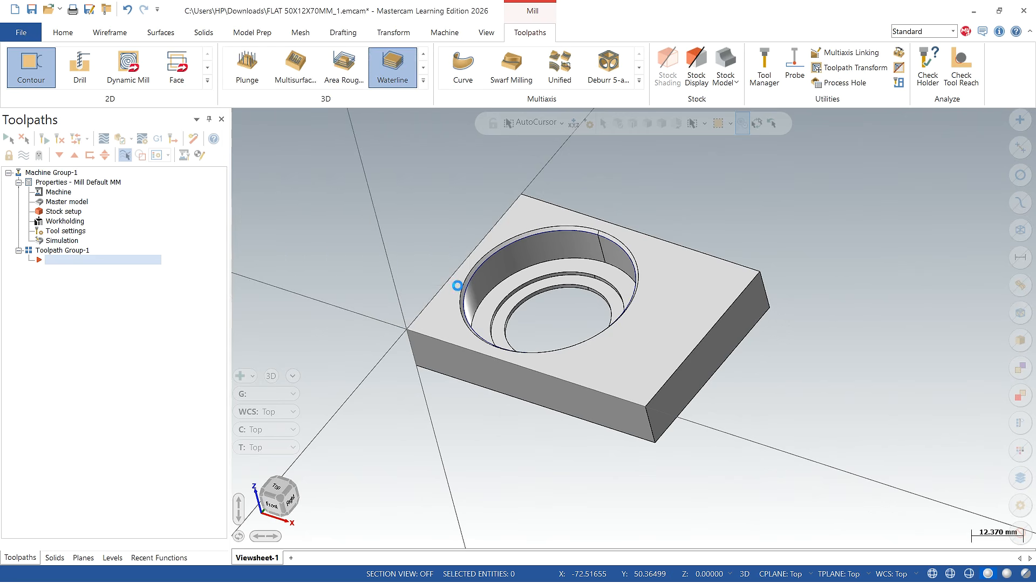
{"action": "left_click", "coordinate": [133, 273]}
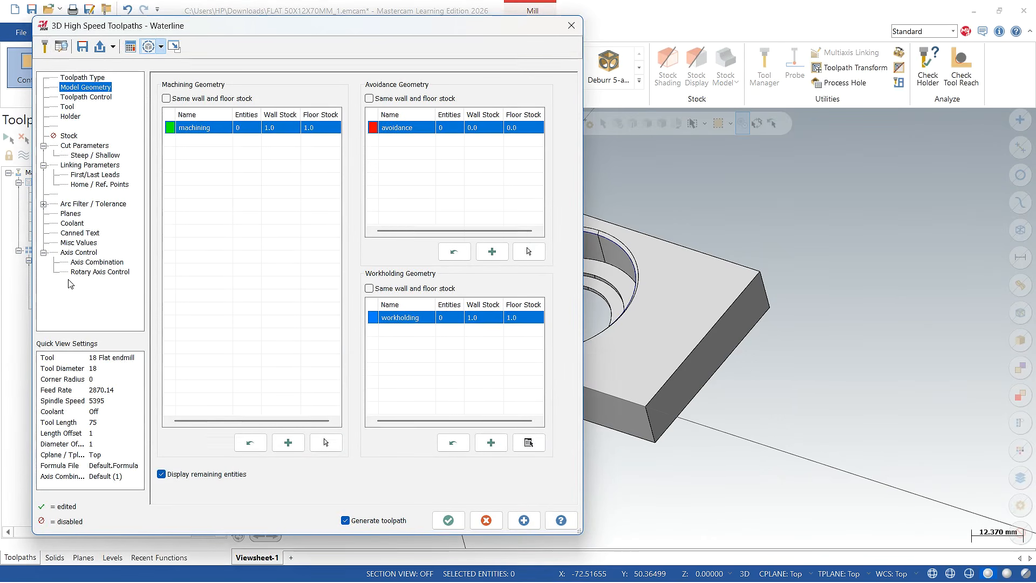
Set both the wall stock and the floor stock of the machining geometry to 0.
{"action": "double_click", "coordinate": [276, 130]}
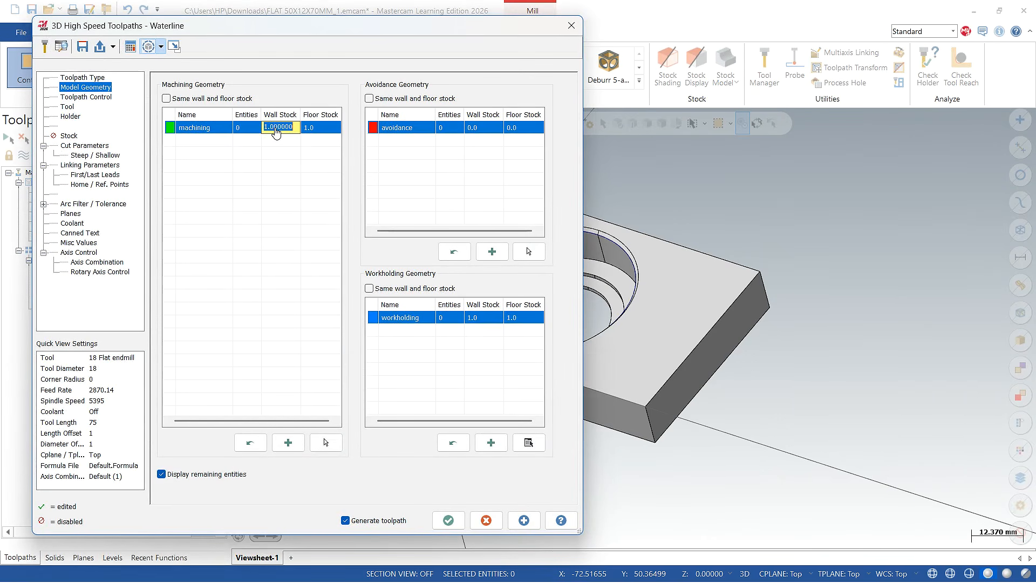
{"action": "type", "text": "0"}
{"action": "key", "text": "Return"}
{"action": "double_click", "coordinate": [313, 130]}
{"action": "type", "text": "0"}
{"action": "key", "text": "Return"}
Select all faces of the plate as the machining geometry.
{"action": "left_click", "coordinate": [326, 442]}
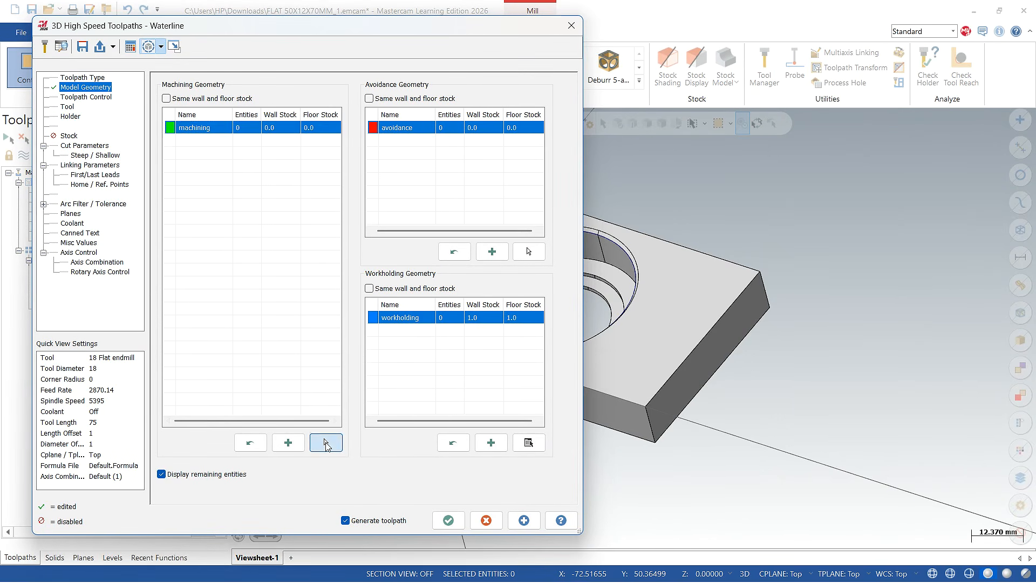
{"action": "left_click_drag", "start_coordinate": [375, 171], "coordinate": [807, 473]}
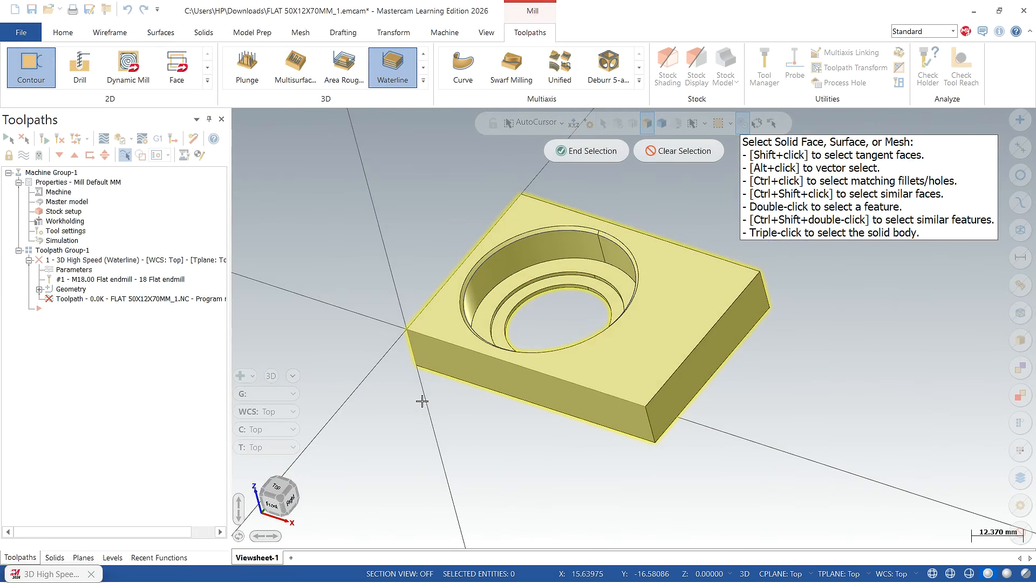
{"action": "left_click", "coordinate": [575, 151]}
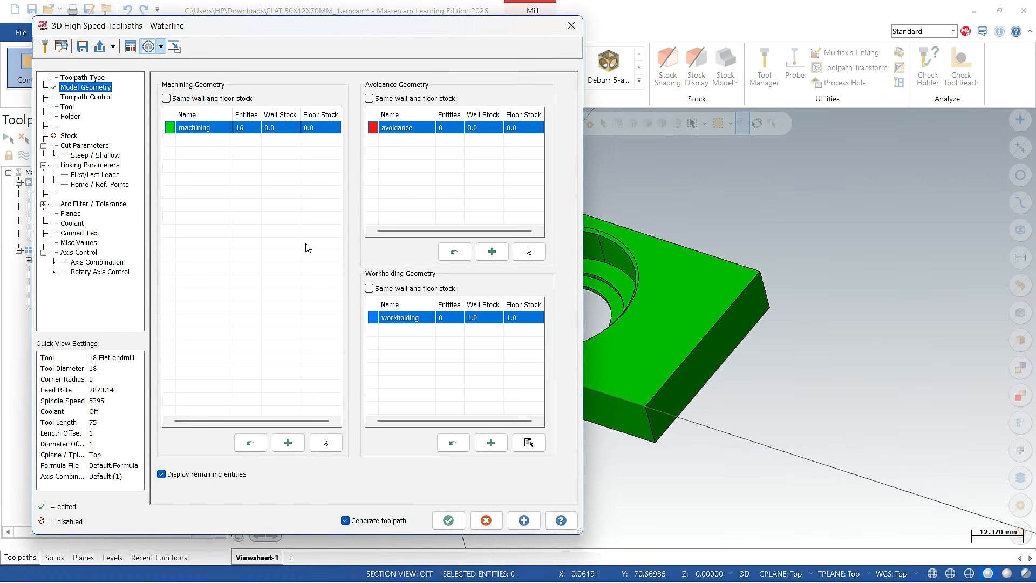
Set both the wall stock and the floor stock of the workholding geometry to 0.
{"action": "left_click", "coordinate": [478, 320]}
{"action": "type", "text": "0"}
{"action": "left_click", "coordinate": [521, 319]}
{"action": "type", "text": "0"}
{"action": "key", "text": "Return"}
Move the Waterline dialog clear of the part and set the containment boundary to compensate to Outside.
{"action": "left_click_drag", "start_coordinate": [407, 30], "coordinate": [840, 48]}
{"action": "scroll", "coordinate": [337, 248], "scroll_direction": "down", "scroll_amount": 2}
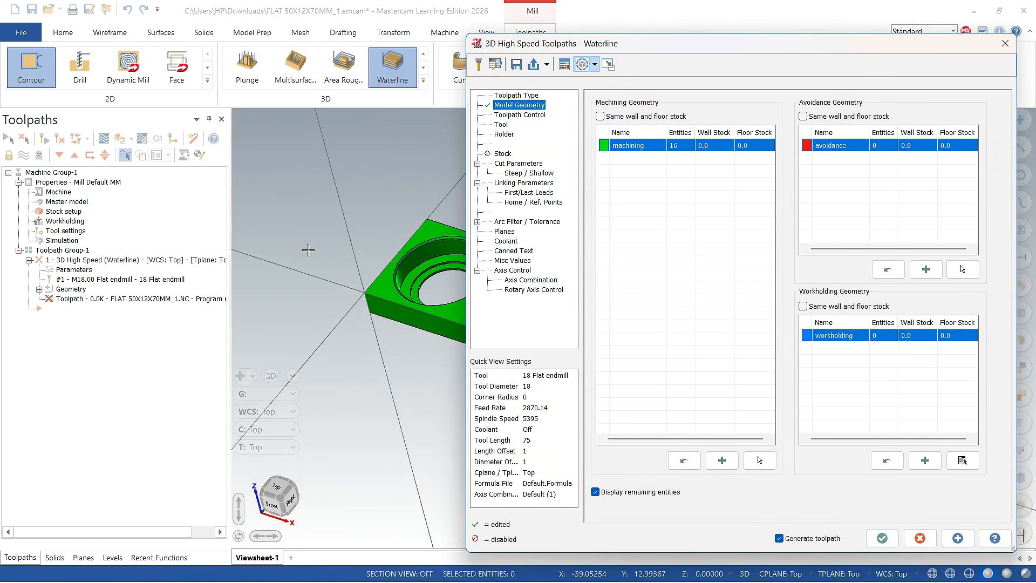
{"action": "scroll", "coordinate": [454, 299], "scroll_direction": "up", "scroll_amount": 1}
{"action": "scroll", "coordinate": [454, 299], "scroll_direction": "up", "scroll_amount": 2}
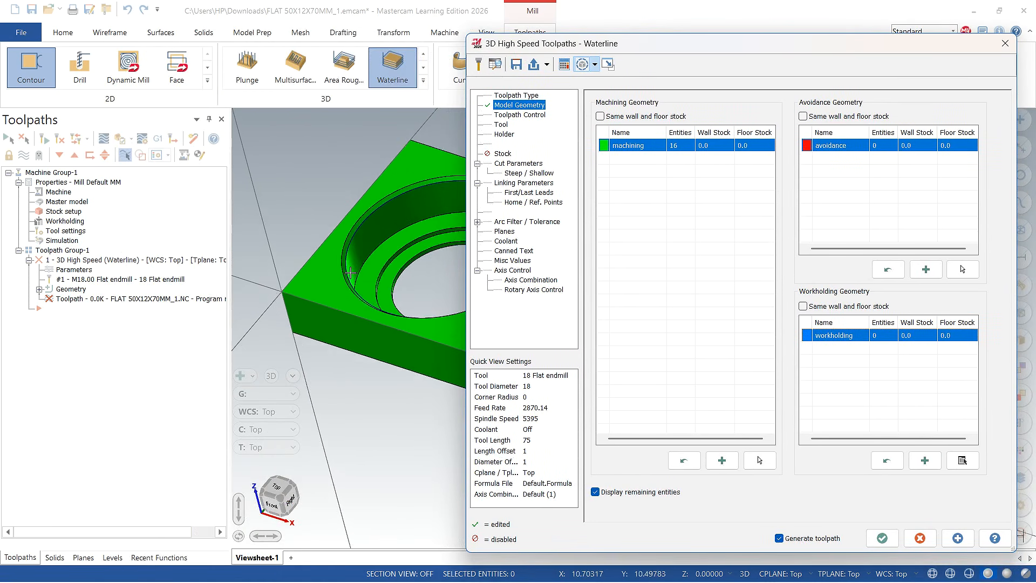
{"action": "left_click", "coordinate": [521, 115]}
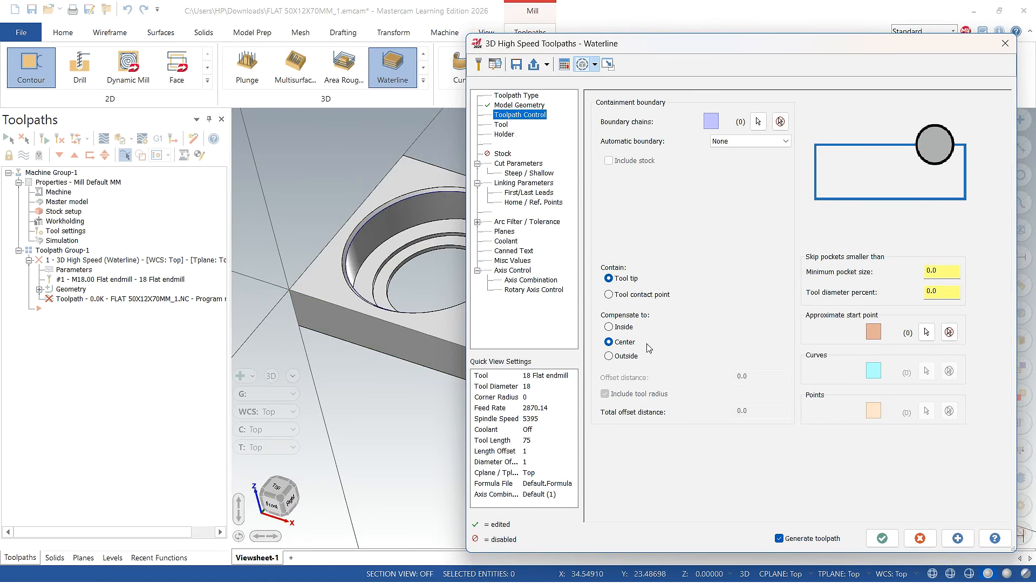
{"action": "left_click", "coordinate": [609, 356]}
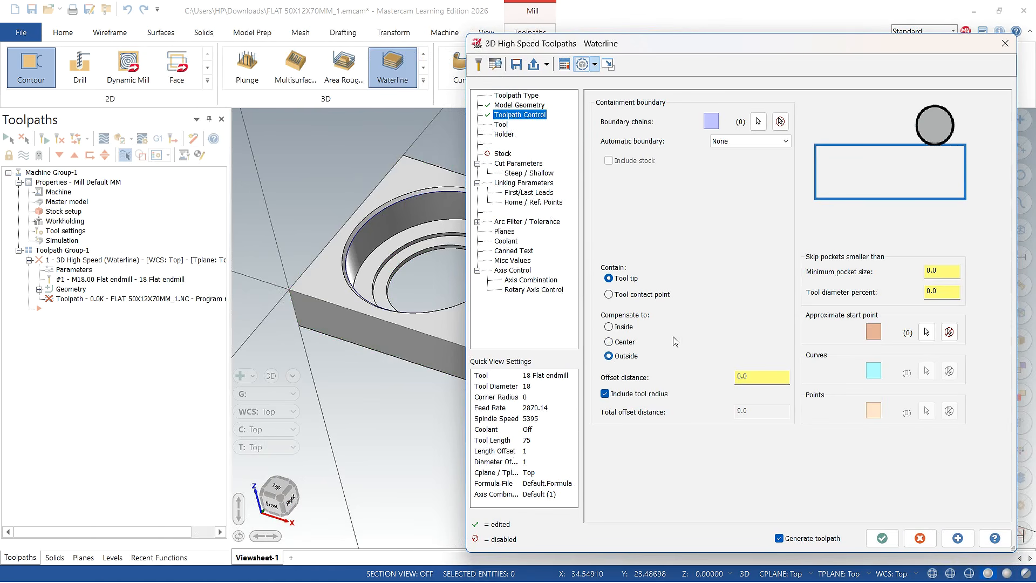
Set the stepdown in the Waterline cut parameters to 0.4.
{"action": "left_click", "coordinate": [516, 164]}
{"action": "left_click_drag", "start_coordinate": [757, 260], "coordinate": [679, 254]}
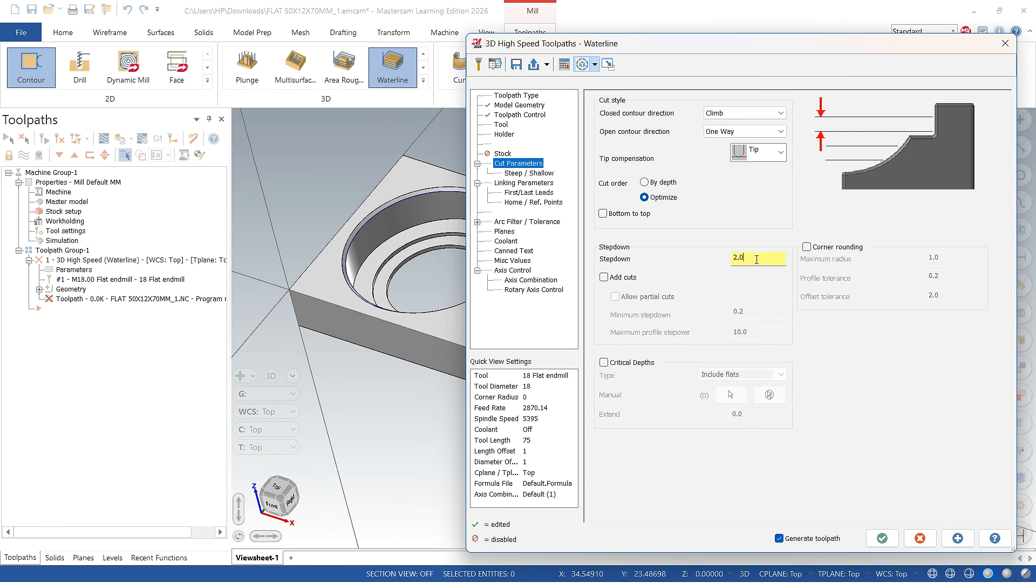
{"action": "type", "text": "0.4"}
Set the retract type to Minimum Vertical Retract, keep the Tangential Ramp transition, and generate the Waterline toolpath.
{"action": "left_click", "coordinate": [514, 184]}
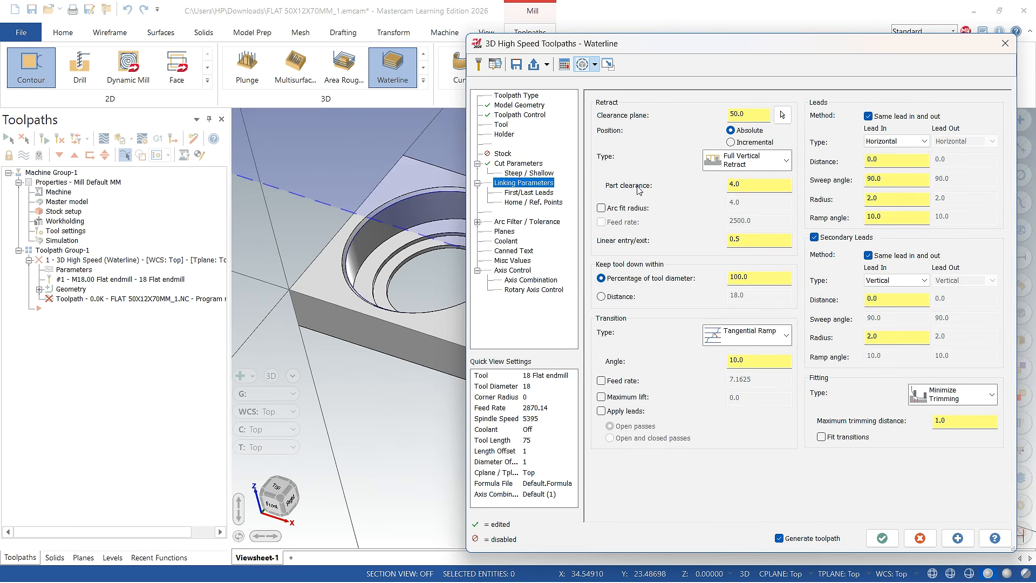
{"action": "left_click", "coordinate": [779, 171]}
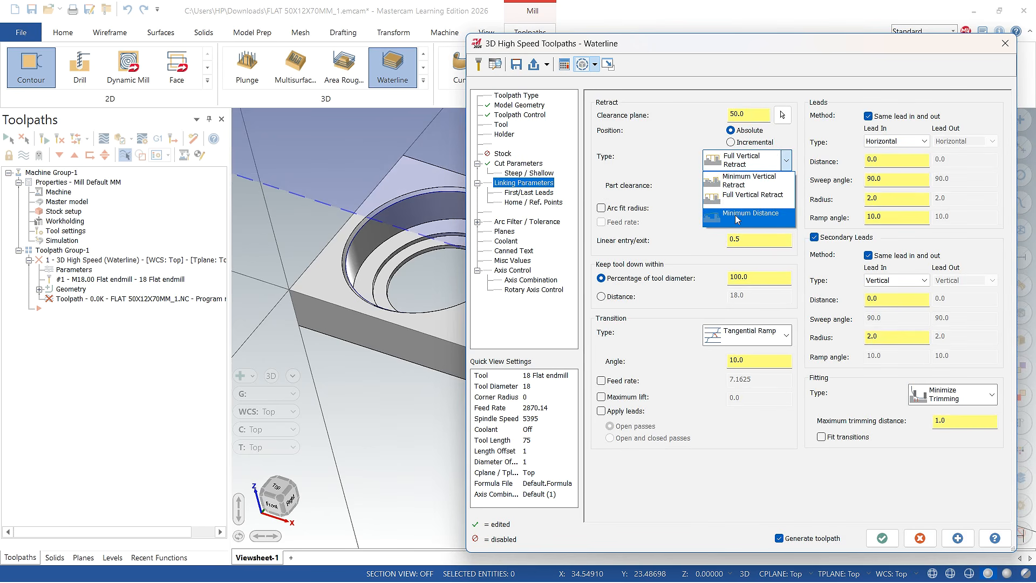
{"action": "left_click", "coordinate": [748, 180]}
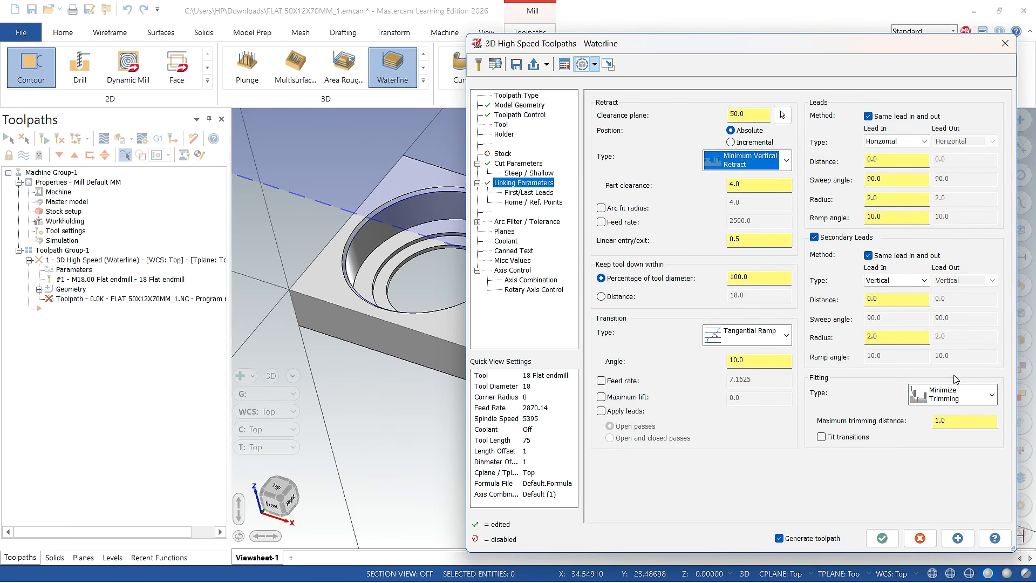
{"action": "left_click", "coordinate": [785, 336]}
{"action": "left_click", "coordinate": [785, 337]}
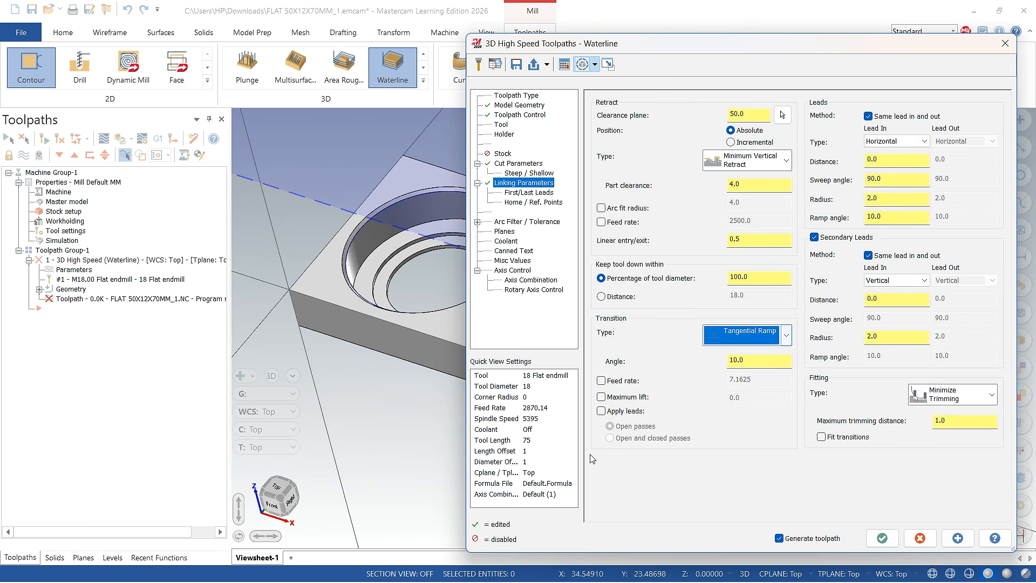
{"action": "left_click", "coordinate": [883, 539]}
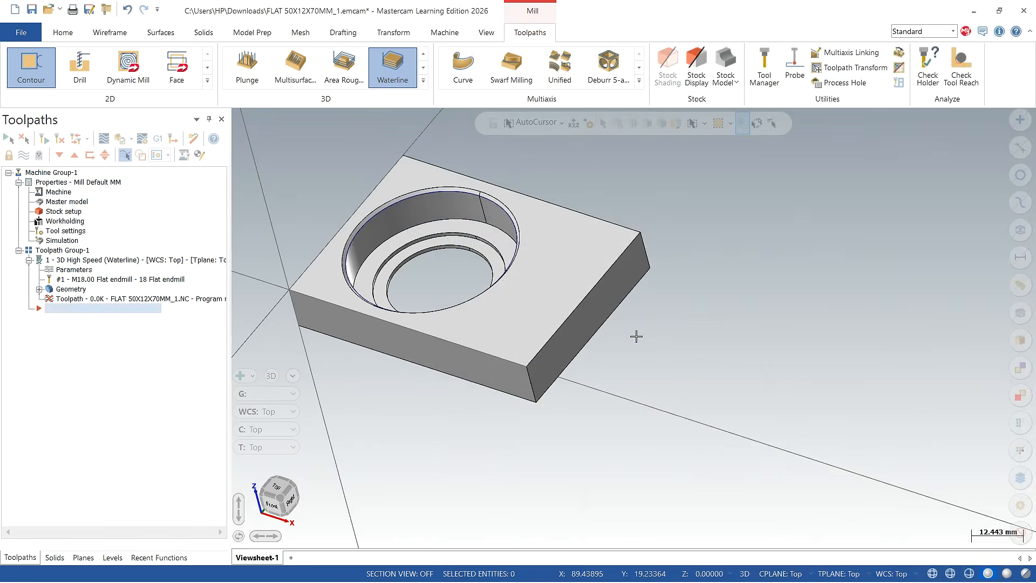
Inspect the generated Waterline toolpath and unblank the hidden cylindrical body over the plate's circular pocket.
{"action": "scroll", "coordinate": [486, 306], "scroll_direction": "up", "scroll_amount": 4}
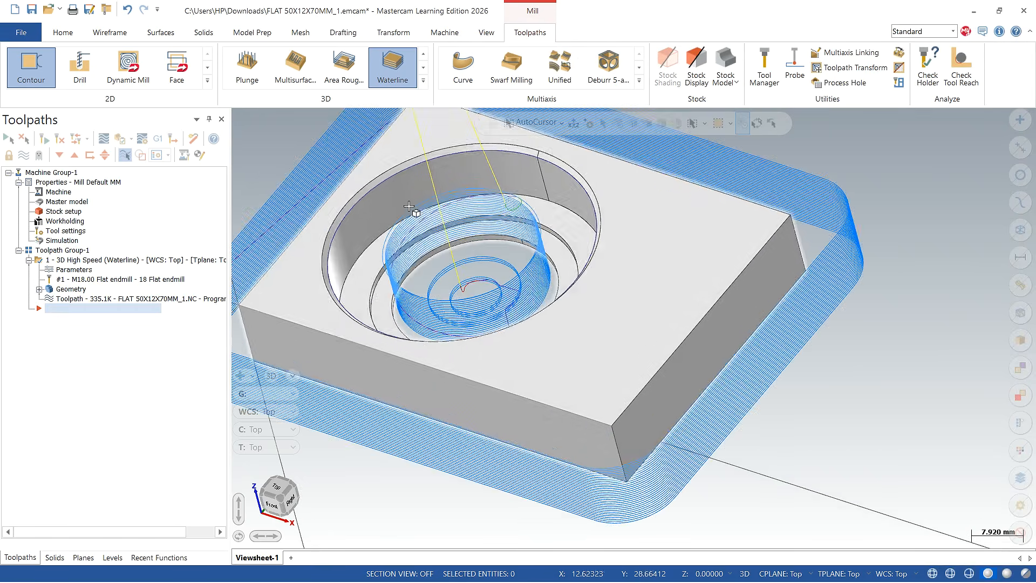
{"action": "mouse_move", "coordinate": [485, 306]}
{"action": "middle_mouse_down"}
{"action": "mouse_move", "coordinate": [566, 278]}
{"action": "mouse_move", "coordinate": [567, 234]}
{"action": "mouse_move", "coordinate": [475, 326]}
{"action": "mouse_move", "coordinate": [504, 250]}
{"action": "mouse_move", "coordinate": [476, 266]}
{"action": "mouse_move", "coordinate": [470, 305]}
{"action": "mouse_move", "coordinate": [478, 287]}
{"action": "mouse_move", "coordinate": [485, 320]}
{"action": "middle_mouse_up"}
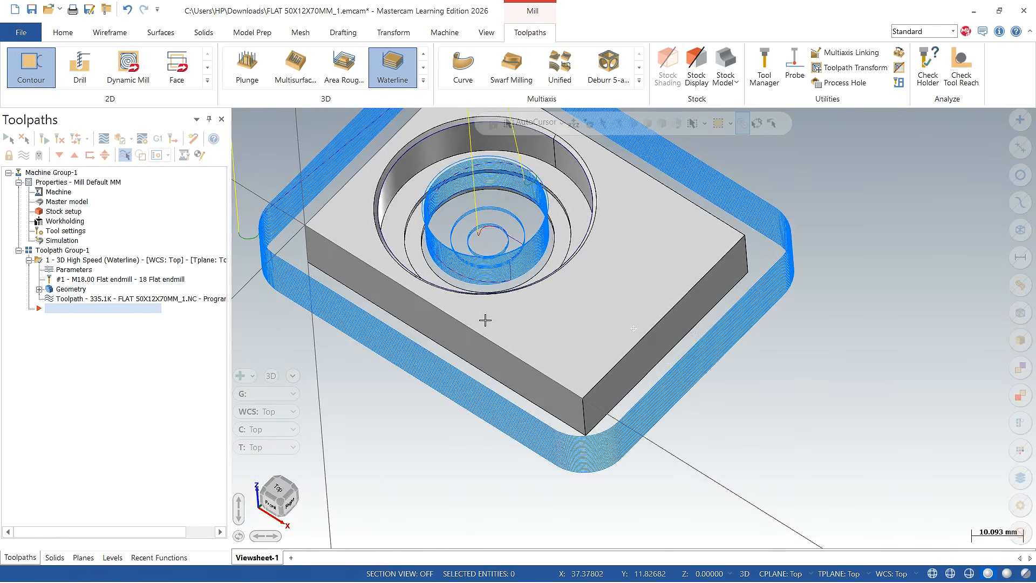
{"action": "scroll", "coordinate": [756, 262], "scroll_direction": "down", "scroll_amount": 1}
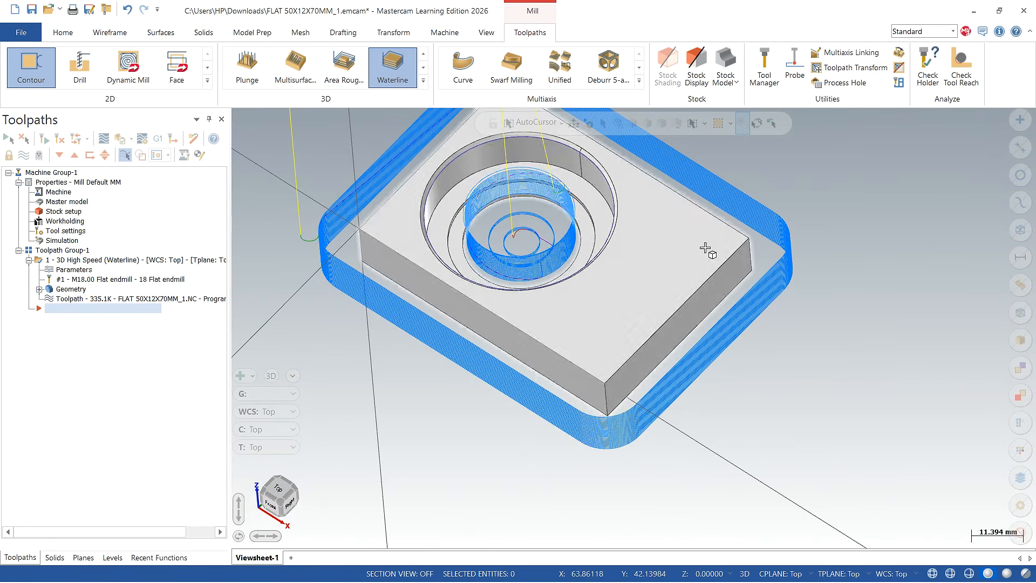
{"action": "scroll", "coordinate": [405, 215], "scroll_direction": "up", "scroll_amount": 2}
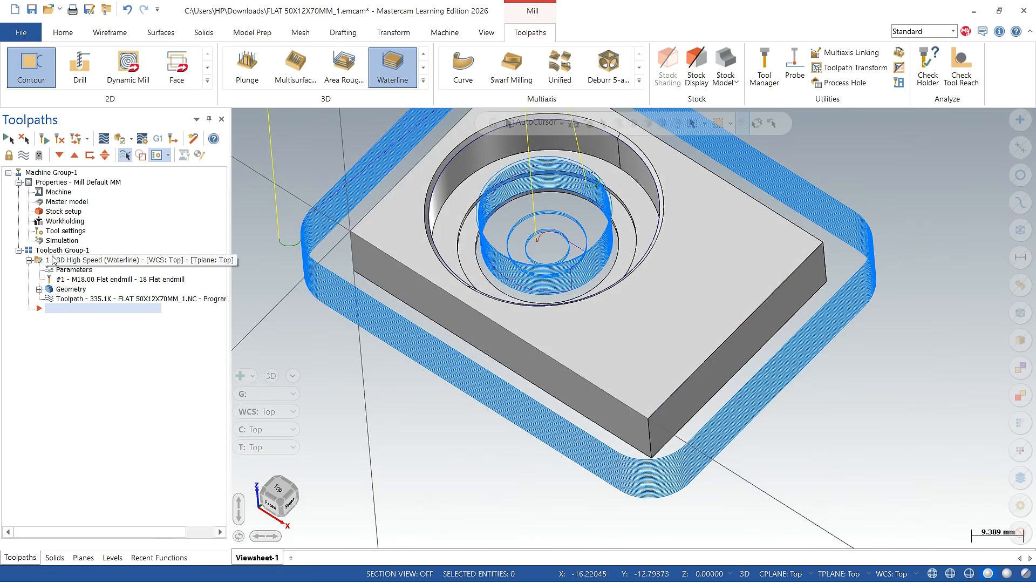
{"action": "left_click", "coordinate": [58, 33]}
{"action": "left_click", "coordinate": [539, 83]}
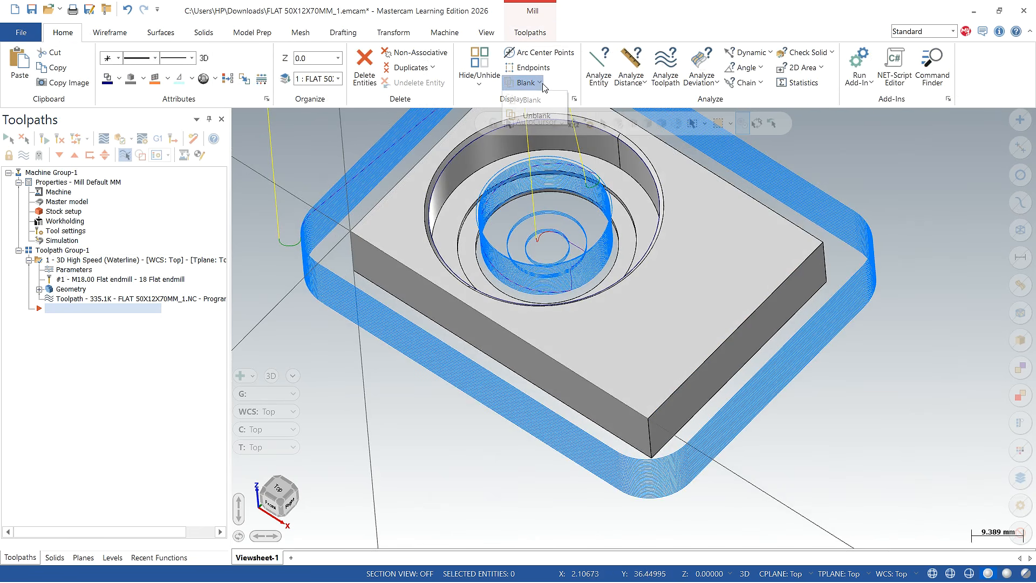
{"action": "left_click", "coordinate": [537, 115]}
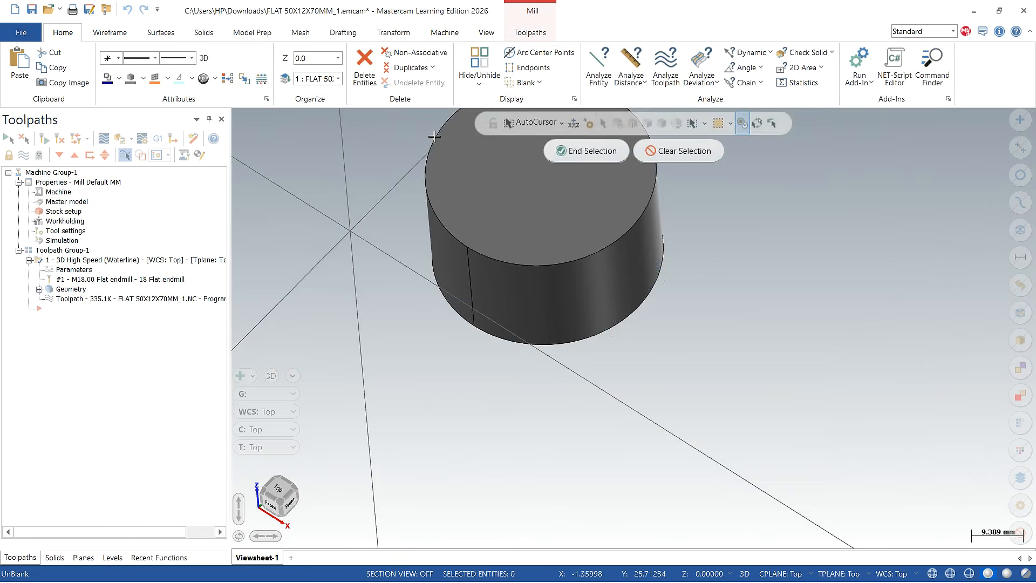
{"action": "left_click", "coordinate": [592, 152]}
{"action": "scroll", "coordinate": [574, 323], "scroll_direction": "down", "scroll_amount": 3}
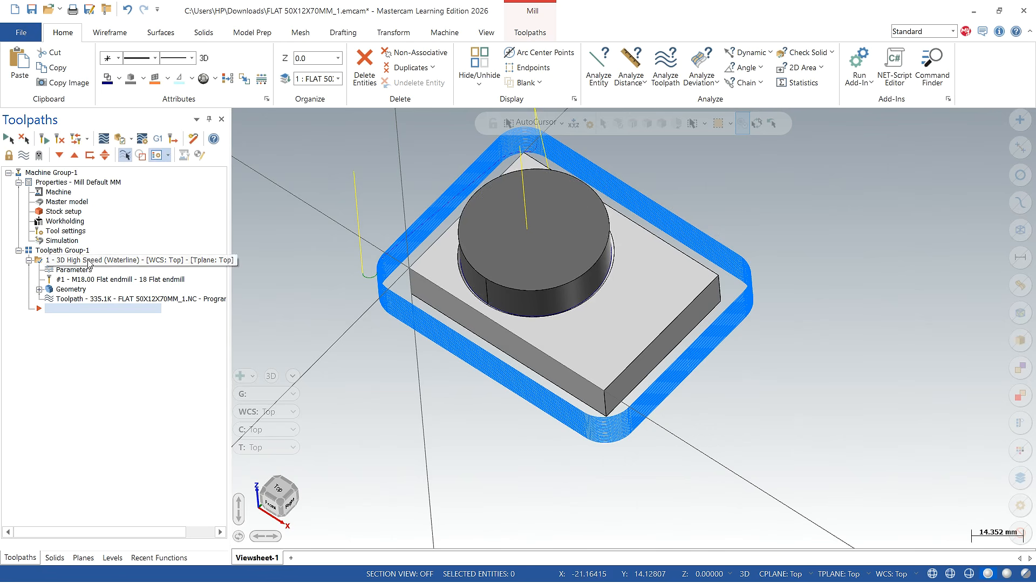
Add the cylindrical body Solid 1 as workholding geometry for the Waterline operation and regenerate the toolpath.
{"action": "left_click", "coordinate": [74, 270]}
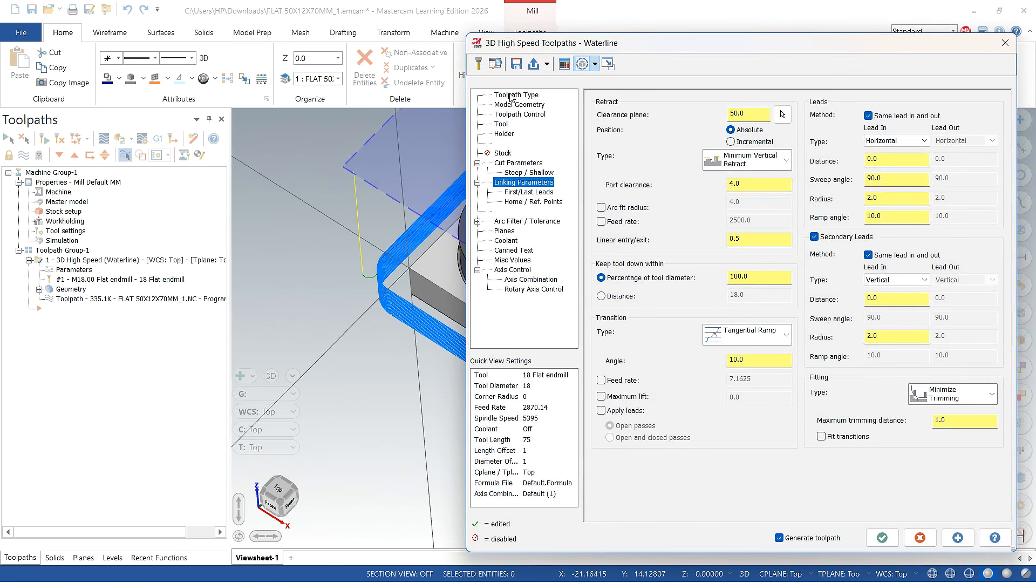
{"action": "left_click", "coordinate": [510, 105]}
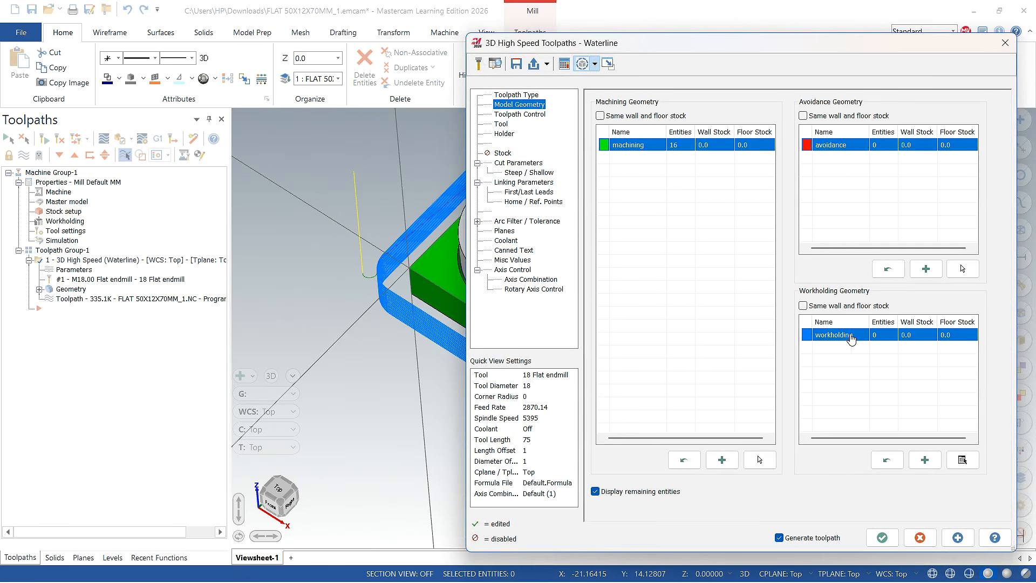
{"action": "left_click", "coordinate": [962, 460]}
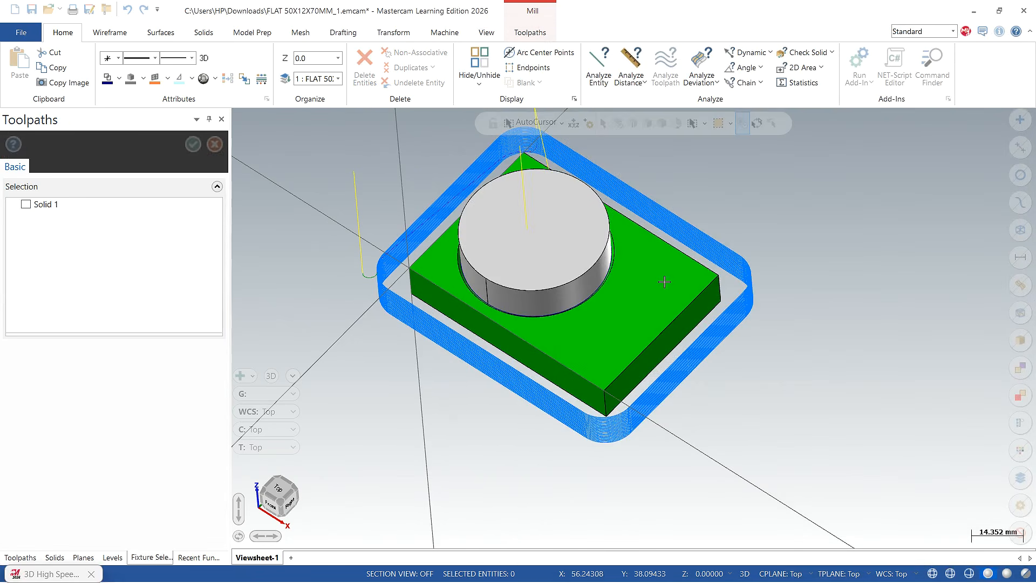
{"action": "left_click", "coordinate": [25, 204]}
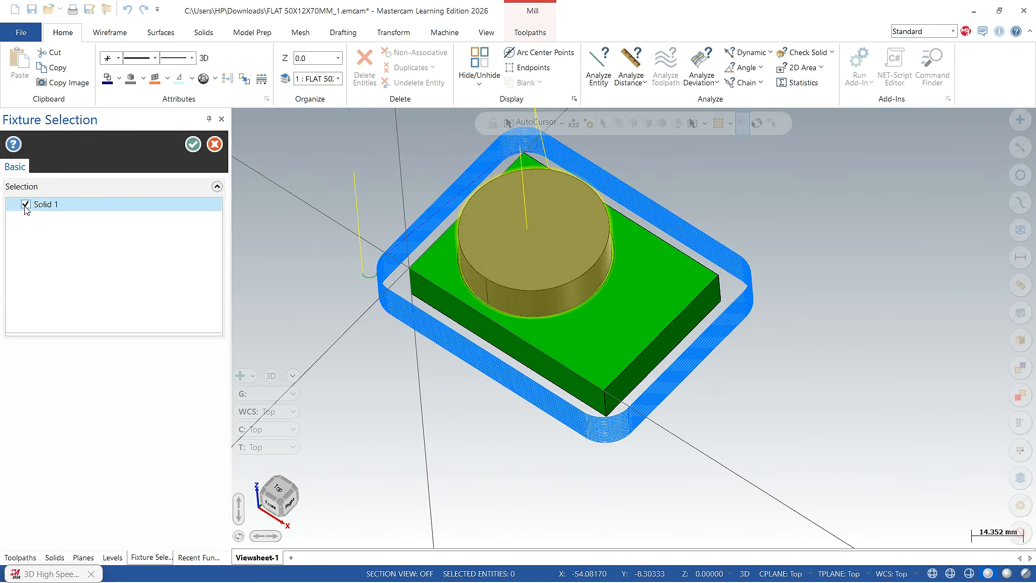
{"action": "left_click", "coordinate": [193, 145]}
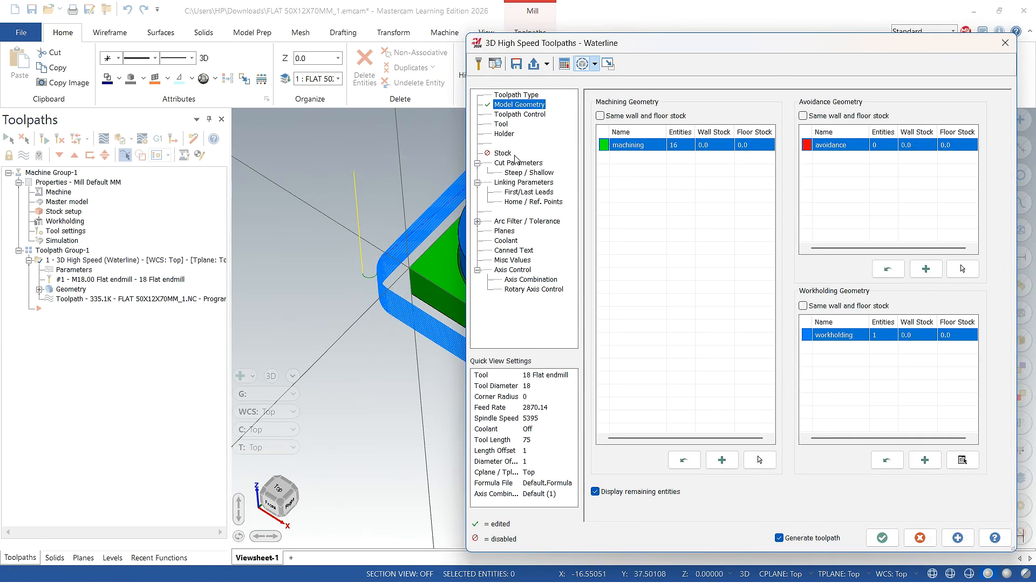
{"action": "left_click", "coordinate": [517, 163]}
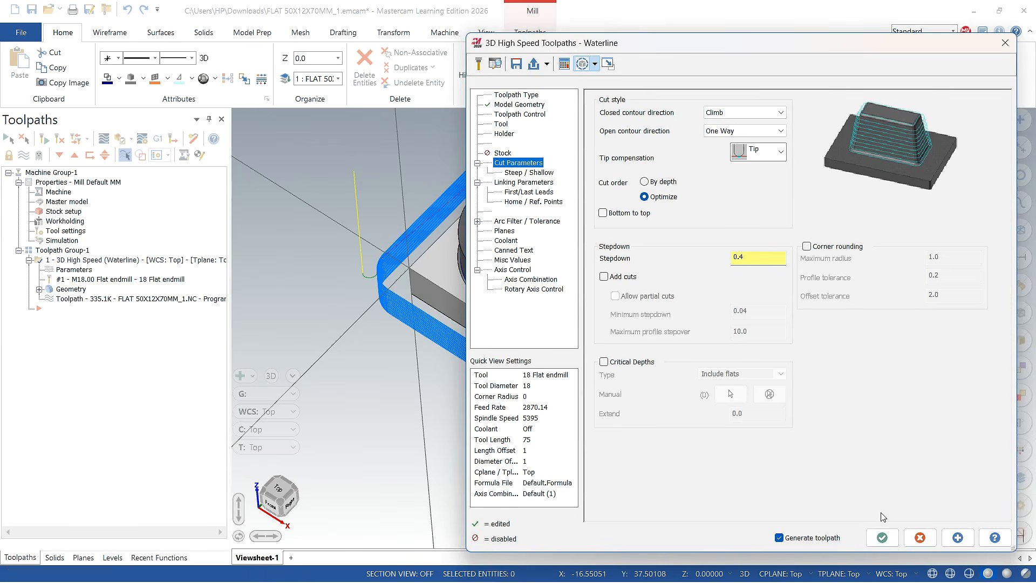
{"action": "left_click", "coordinate": [882, 538]}
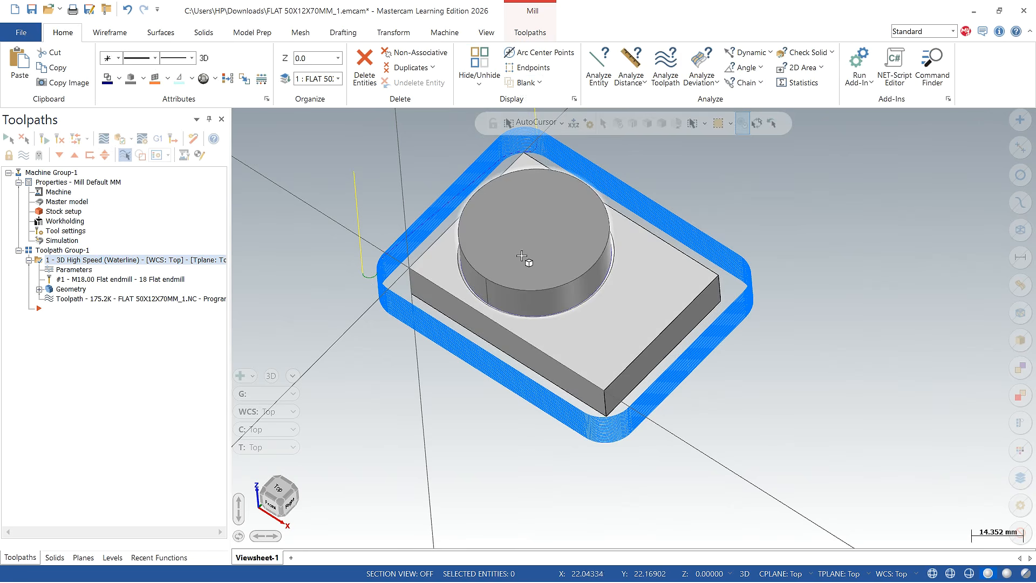
Blank the cylindrical body sitting in the plate's circular pocket.
{"action": "left_click", "coordinate": [515, 237]}
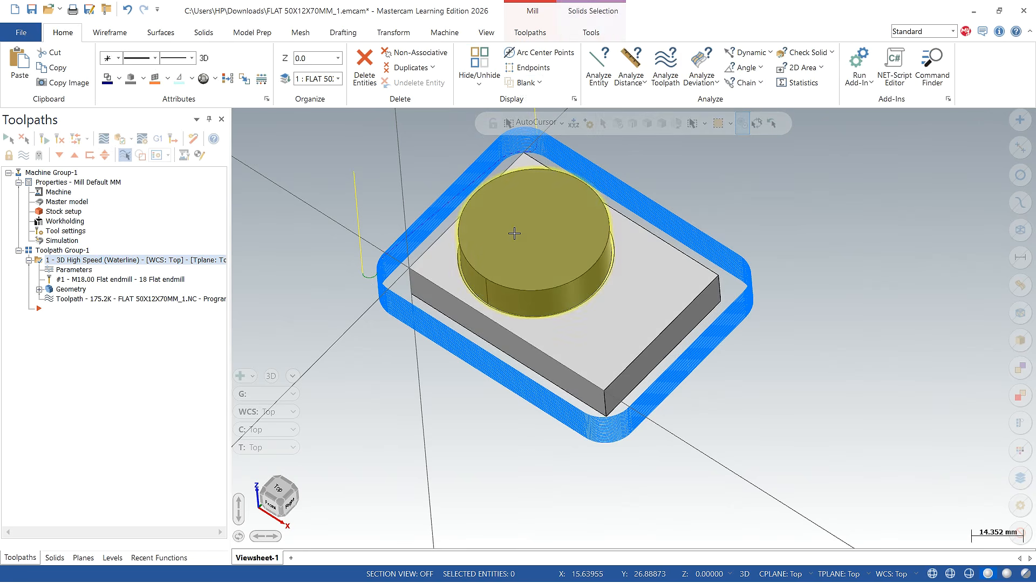
{"action": "left_click", "coordinate": [62, 33]}
{"action": "left_click", "coordinate": [523, 83]}
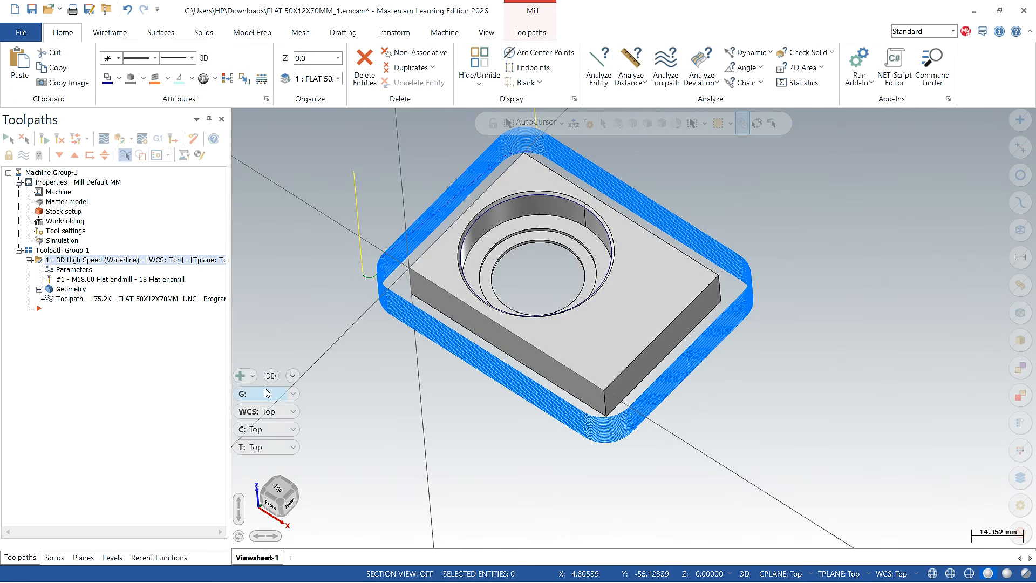
Backplot the Waterline toolpath to check the tool's motion around the plate, then close the backplot.
{"action": "scroll", "coordinate": [354, 332], "scroll_direction": "up", "scroll_amount": 2}
{"action": "scroll", "coordinate": [516, 425], "scroll_direction": "down", "scroll_amount": 1}
{"action": "mouse_move", "coordinate": [517, 425]}
{"action": "middle_mouse_down"}
{"action": "mouse_move", "coordinate": [515, 405]}
{"action": "mouse_move", "coordinate": [573, 443]}
{"action": "mouse_move", "coordinate": [500, 439]}
{"action": "mouse_move", "coordinate": [532, 451]}
{"action": "mouse_move", "coordinate": [504, 398]}
{"action": "middle_mouse_up"}
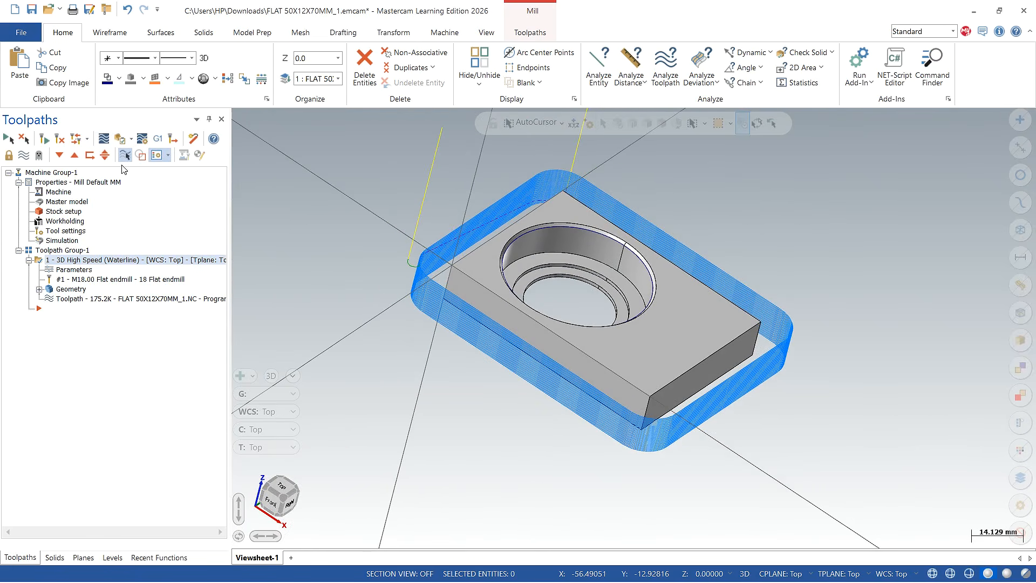
{"action": "left_click", "coordinate": [101, 139]}
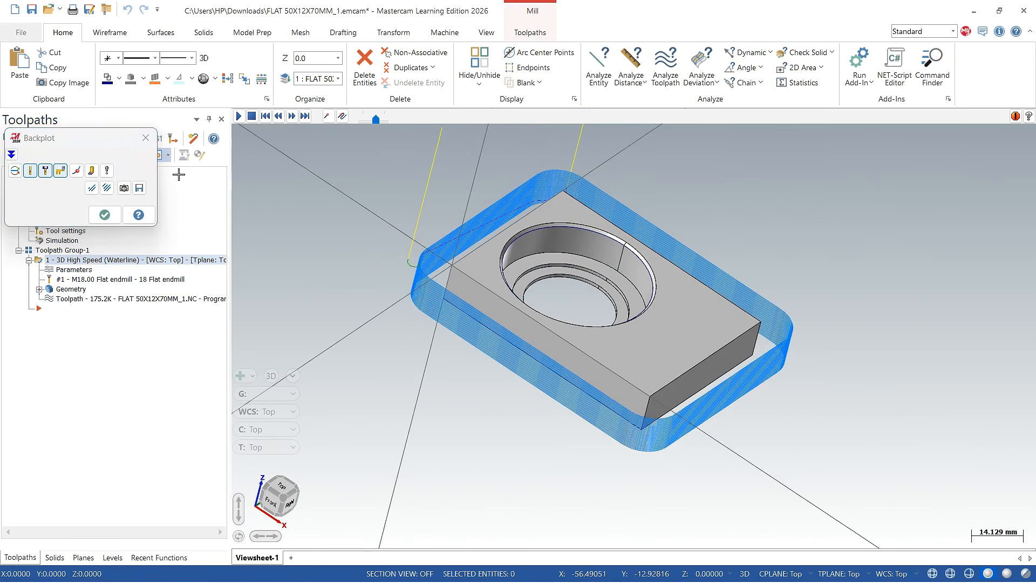
{"action": "left_click", "coordinate": [237, 115]}
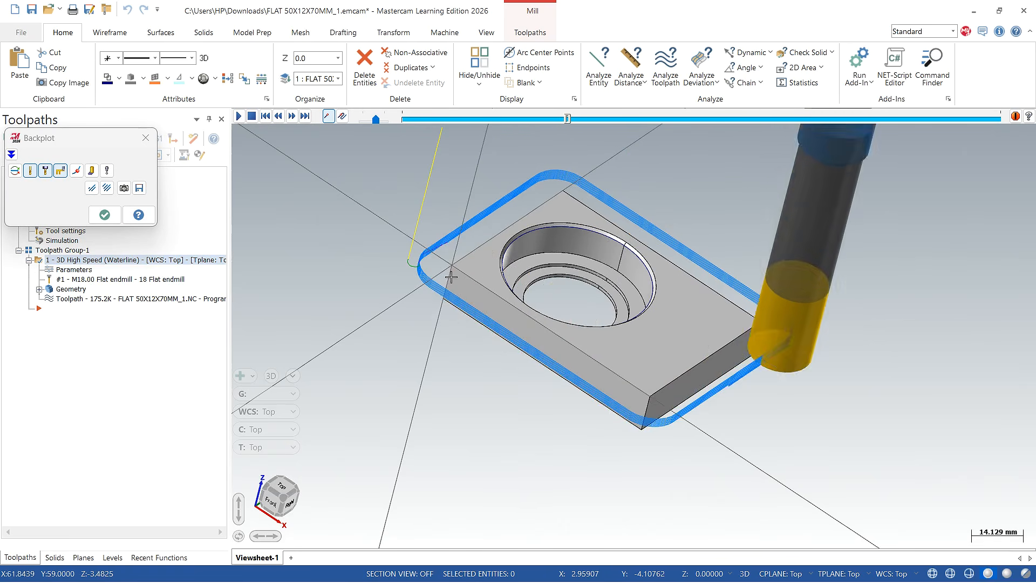
{"action": "left_click", "coordinate": [105, 214]}
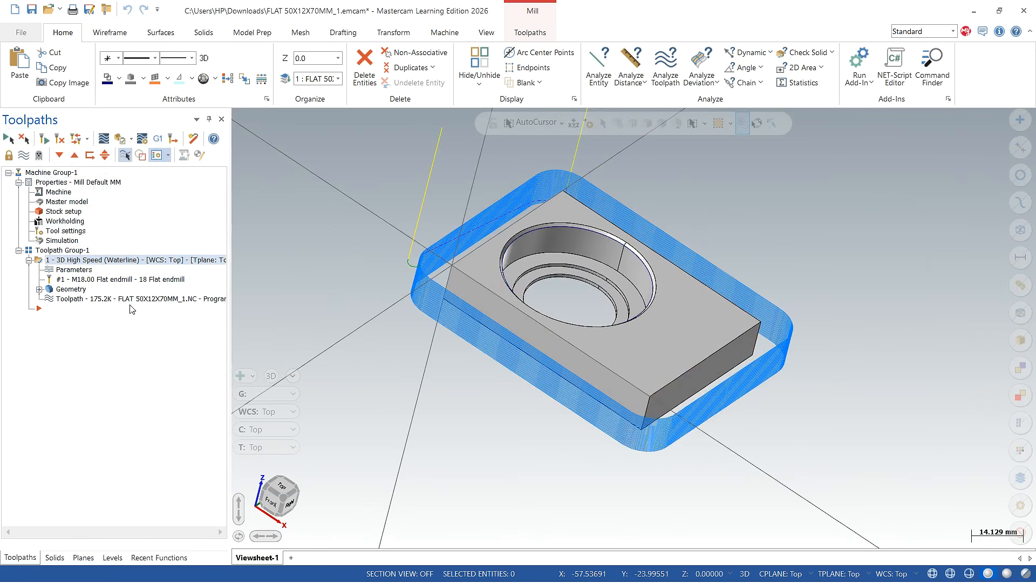
Review the closed and open contour direction options in the Waterline cut parameters, keeping Climb and One Way.
{"action": "scroll", "coordinate": [452, 375], "scroll_direction": "up", "scroll_amount": 1}
{"action": "scroll", "coordinate": [452, 375], "scroll_direction": "up", "scroll_amount": 1}
{"action": "left_click", "coordinate": [63, 270]}
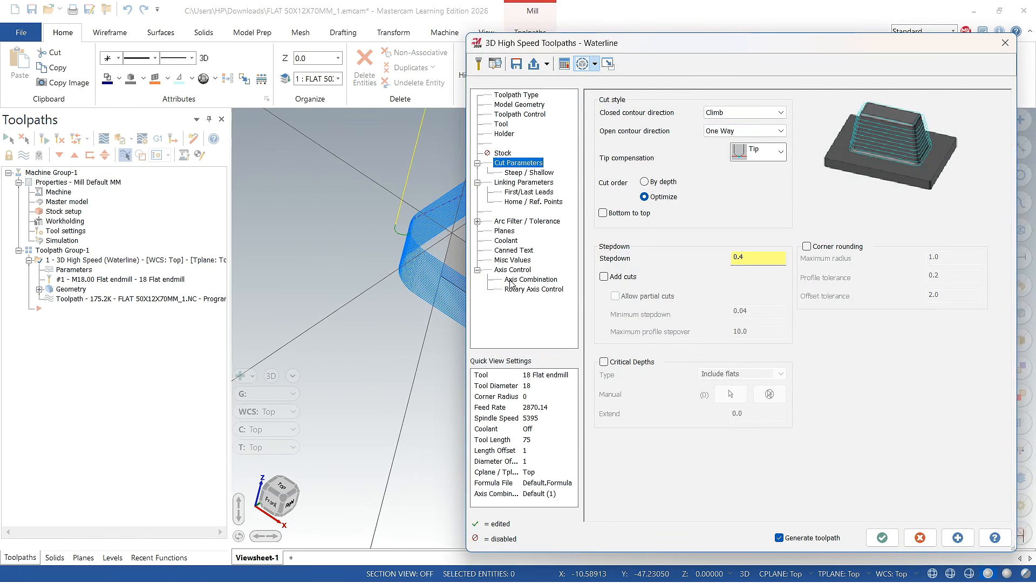
{"action": "left_click_drag", "start_coordinate": [696, 51], "coordinate": [468, 36]}
{"action": "left_click", "coordinate": [527, 99]}
{"action": "left_click", "coordinate": [527, 99]}
{"action": "left_click", "coordinate": [526, 99]}
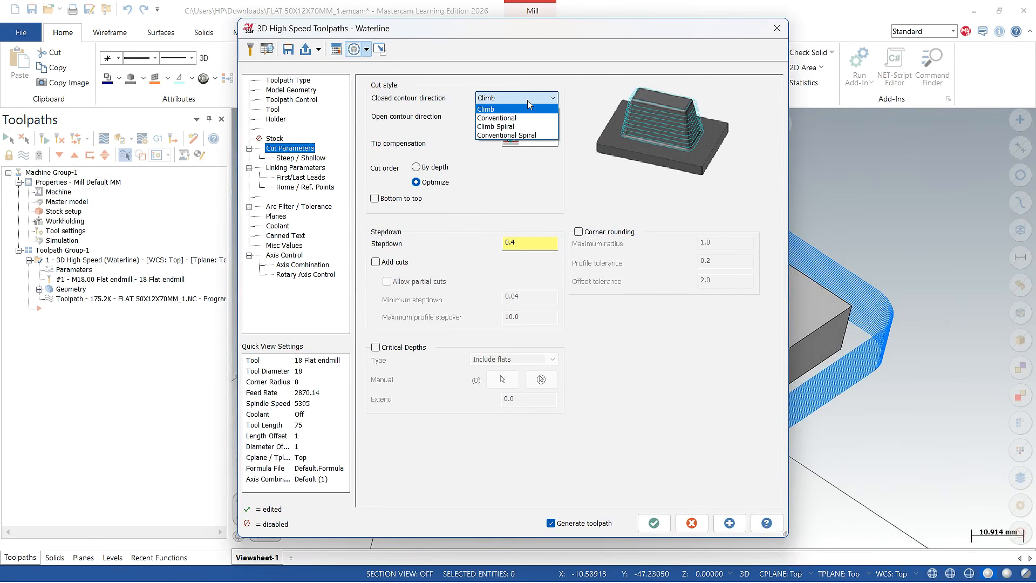
{"action": "left_click", "coordinate": [527, 99]}
{"action": "left_click", "coordinate": [533, 116]}
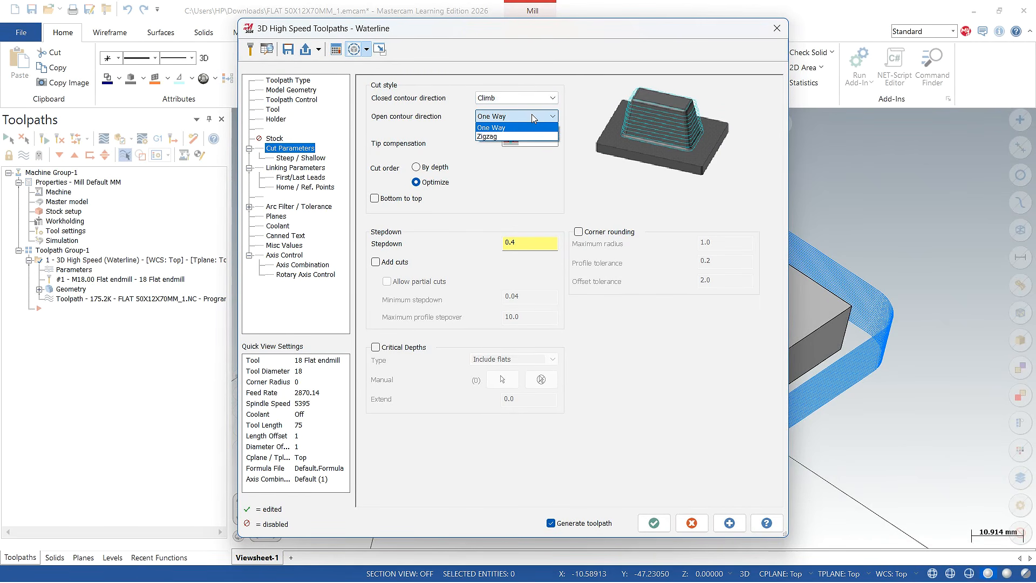
{"action": "left_click", "coordinate": [532, 115]}
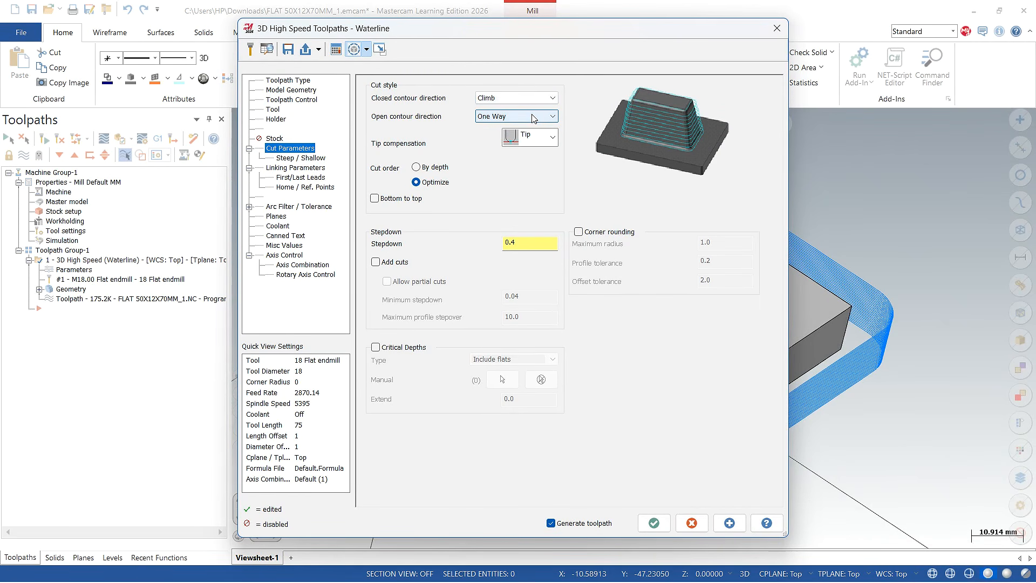
{"action": "left_click", "coordinate": [655, 523]}
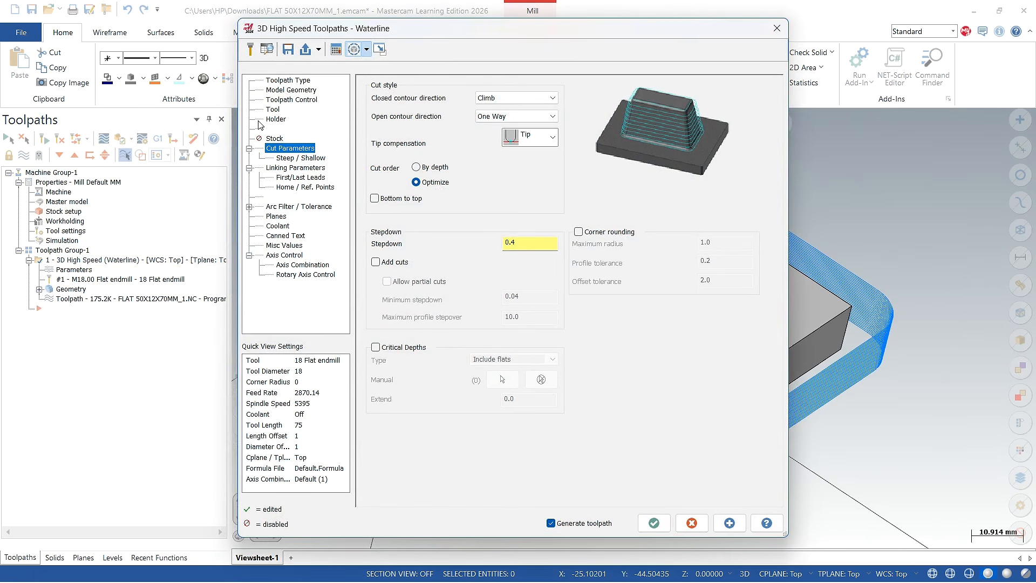
Set the containment boundary to compensate to Center in the toolpath control settings and regenerate the Waterline toolpath.
{"action": "left_click", "coordinate": [287, 100]}
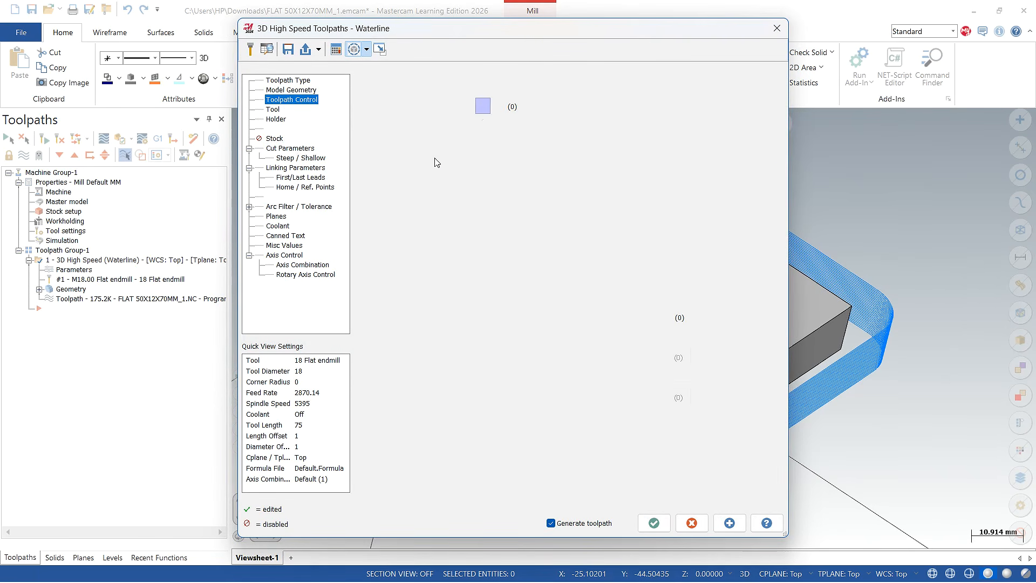
{"action": "left_click", "coordinate": [381, 327]}
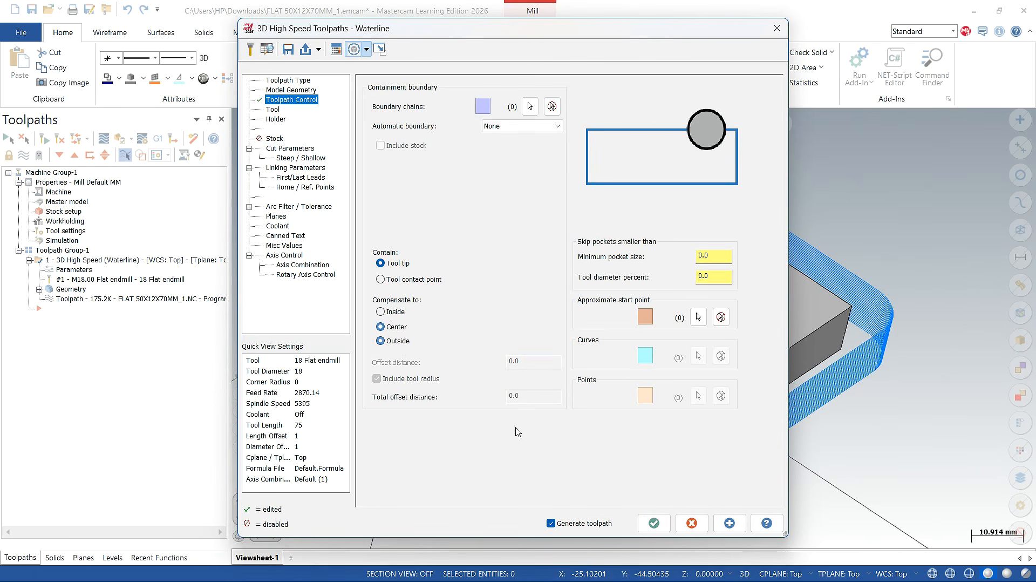
{"action": "left_click", "coordinate": [654, 523]}
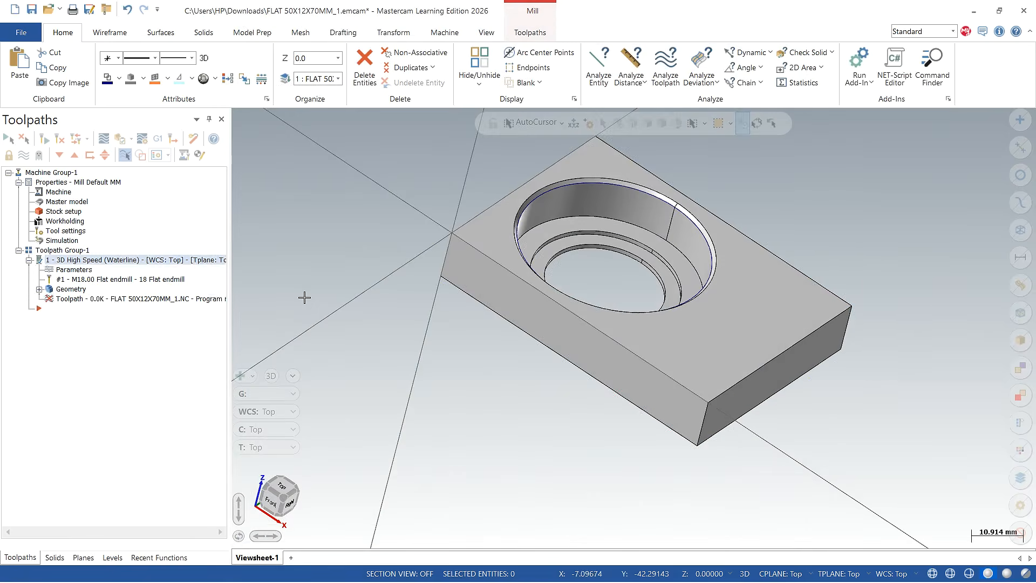
Backplot the regenerated toolpath at reduced speed, examining the tool's path around the plate from the top and at an angle.
{"action": "middle_click_drag", "start_coordinate": [326, 270], "coordinate": [299, 303]}
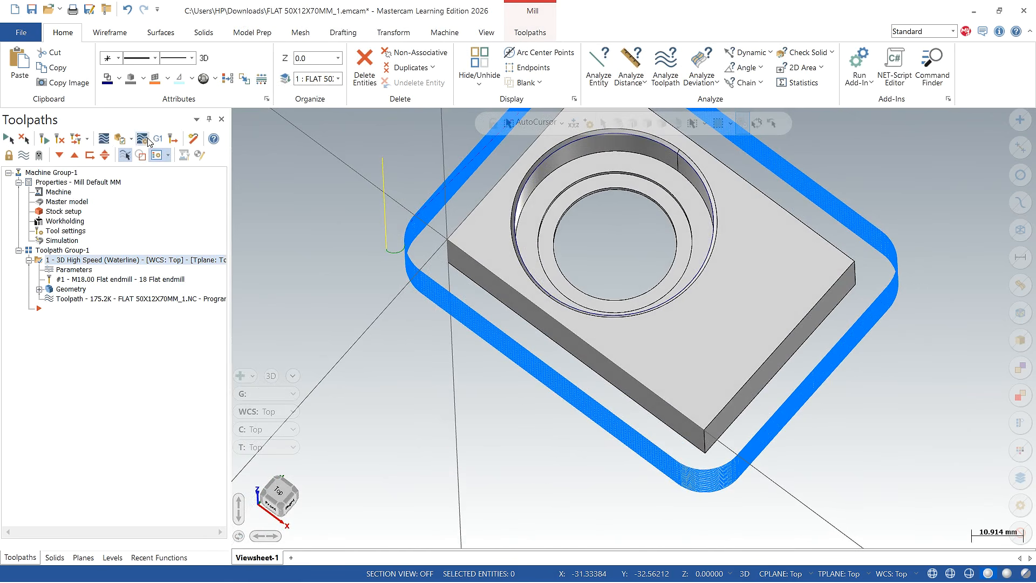
{"action": "left_click", "coordinate": [103, 140]}
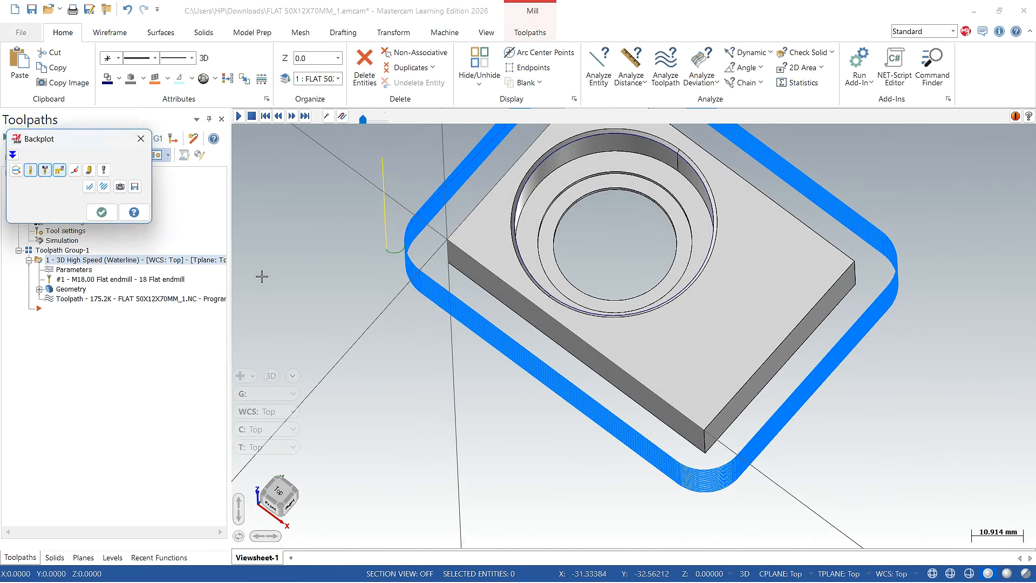
{"action": "left_click", "coordinate": [239, 117]}
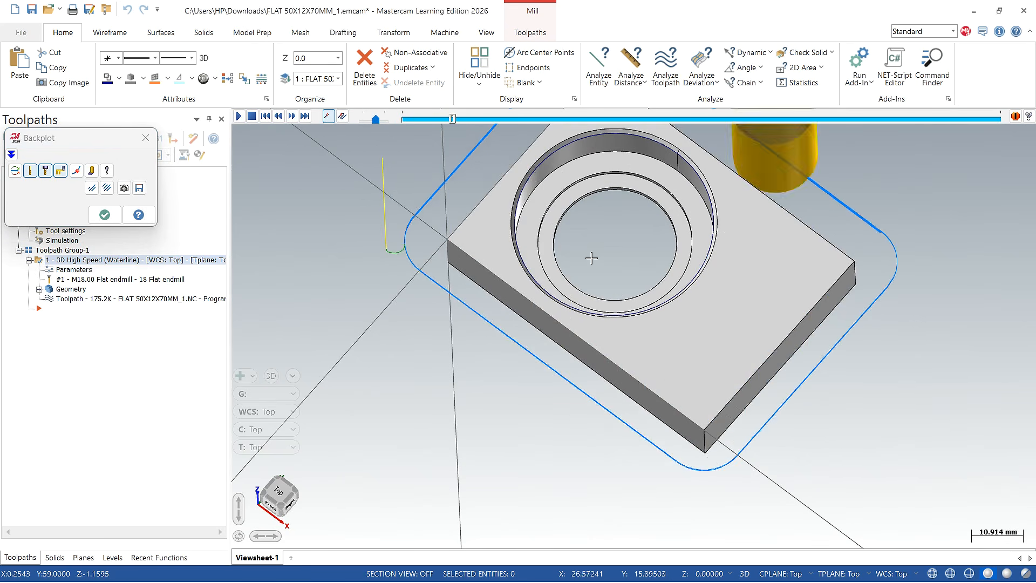
{"action": "scroll", "coordinate": [591, 257], "scroll_direction": "down", "scroll_amount": 1}
{"action": "left_click", "coordinate": [282, 494]}
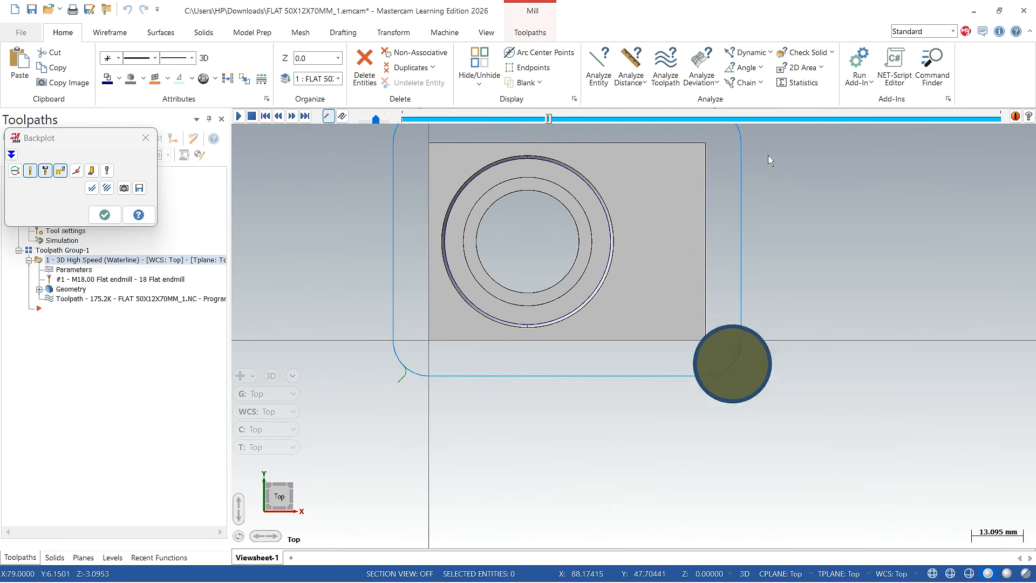
{"action": "left_click", "coordinate": [367, 120]}
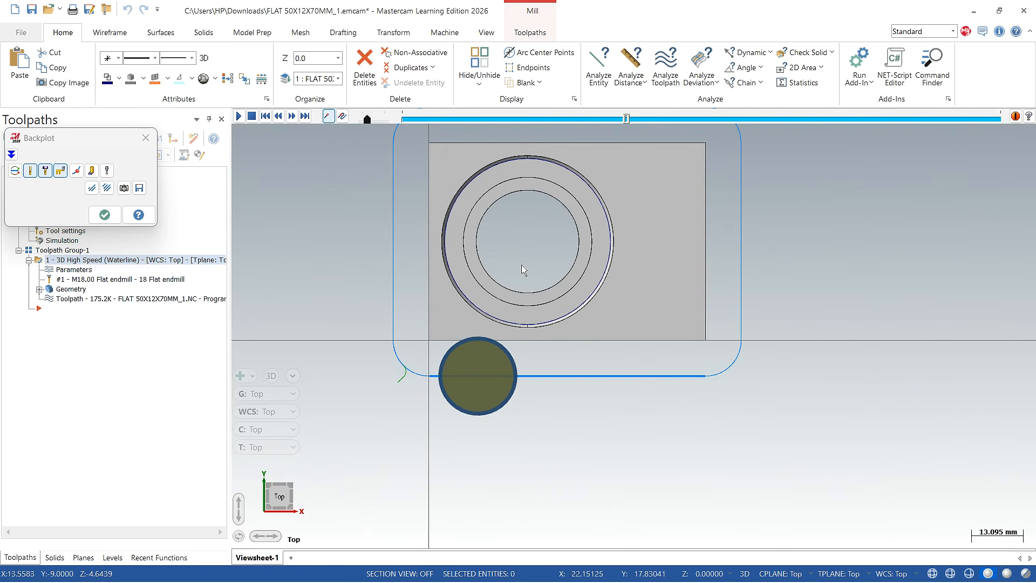
{"action": "scroll", "coordinate": [405, 292], "scroll_direction": "up", "scroll_amount": 2}
{"action": "scroll", "coordinate": [396, 264], "scroll_direction": "down", "scroll_amount": 2}
{"action": "middle_click_drag", "start_coordinate": [402, 352], "coordinate": [404, 286]}
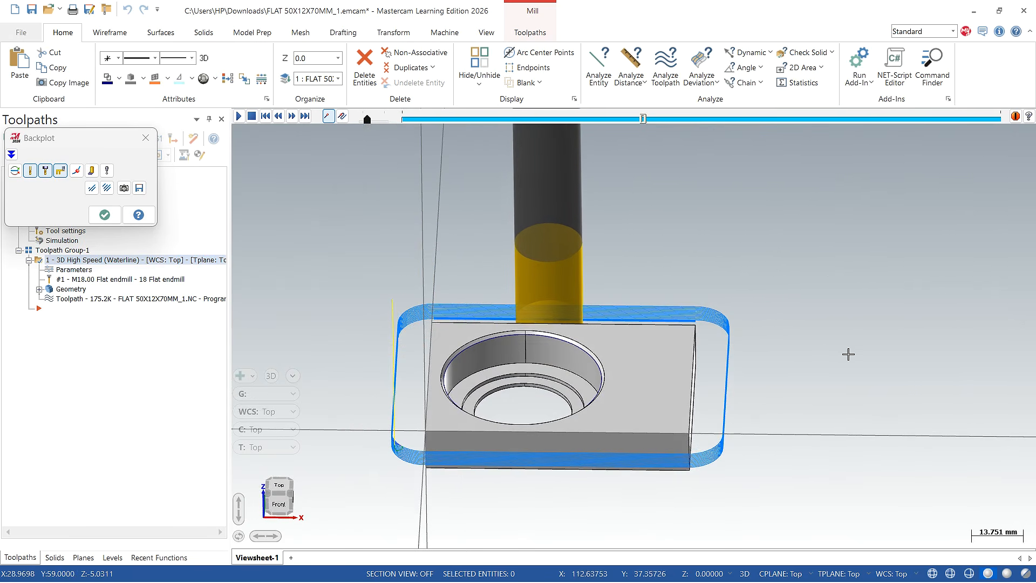
{"action": "left_click", "coordinate": [105, 215]}
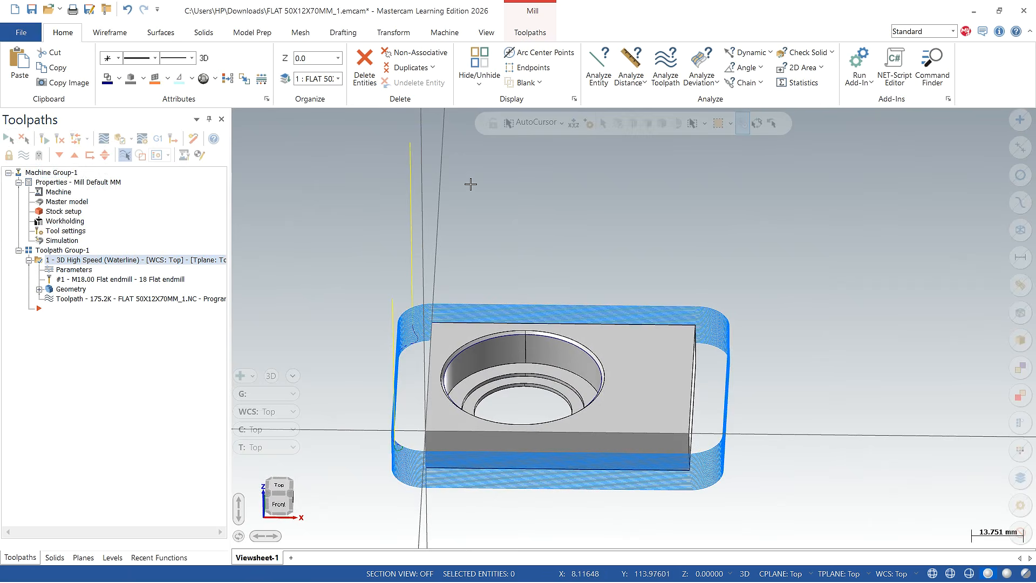
Set the 18 Flat endmill's feed rate to 600, change its spindle speed, and accept the Waterline parameters.
{"action": "scroll", "coordinate": [610, 232], "scroll_direction": "down", "scroll_amount": 2}
{"action": "middle_click_drag", "start_coordinate": [611, 231], "coordinate": [542, 263]}
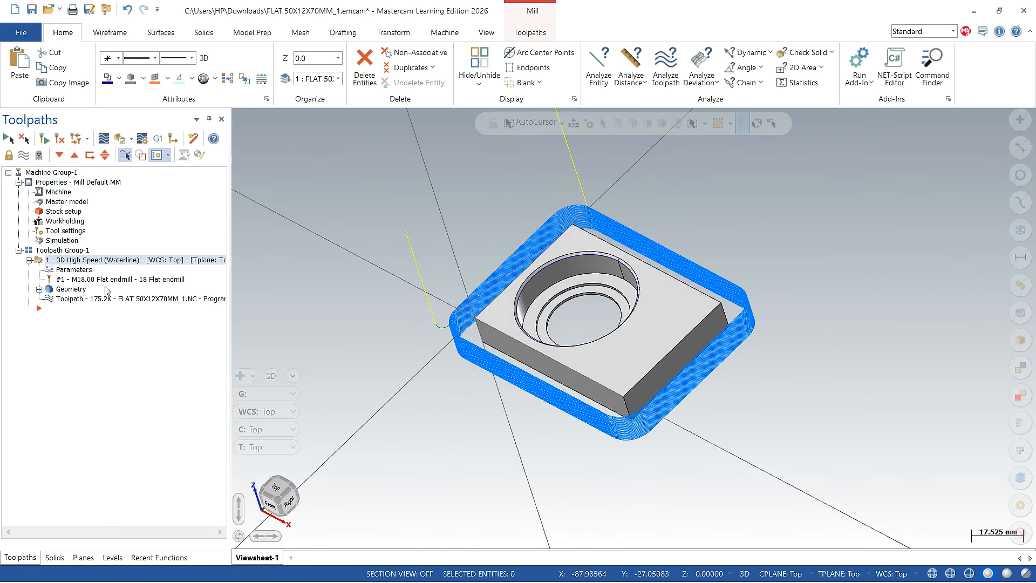
{"action": "left_click", "coordinate": [76, 270]}
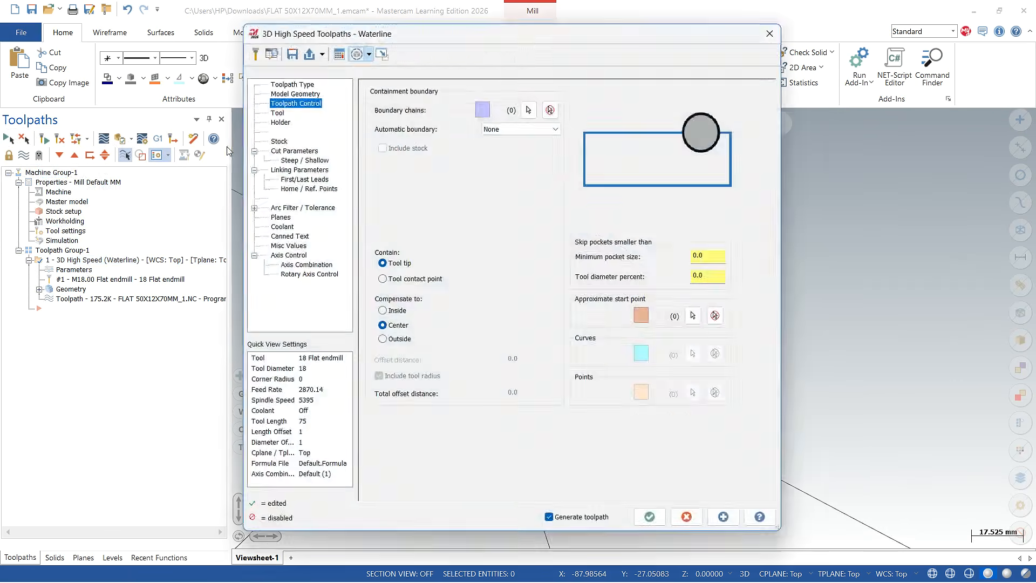
{"action": "left_click", "coordinate": [275, 110]}
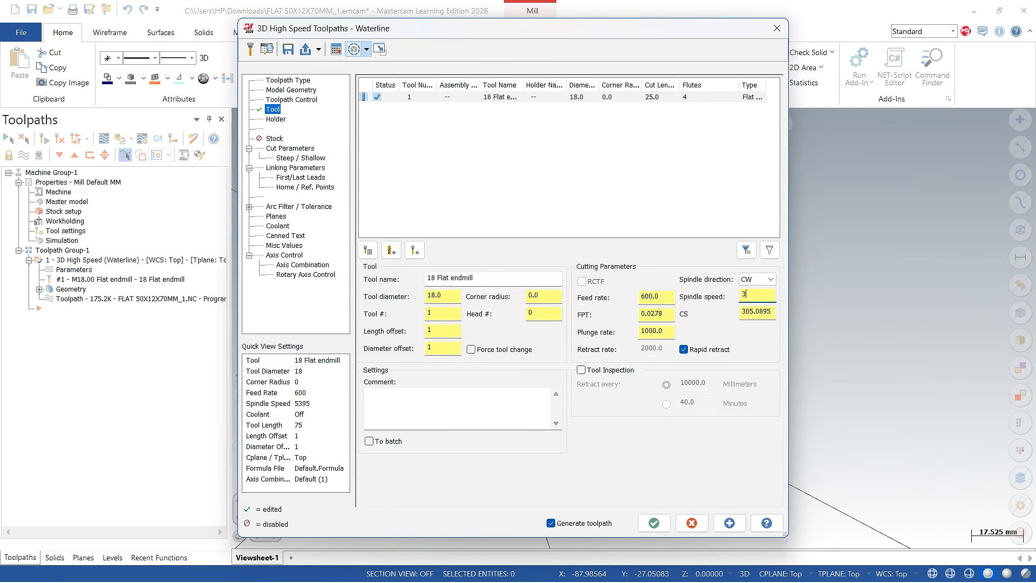
{"action": "left_click", "coordinate": [654, 523]}
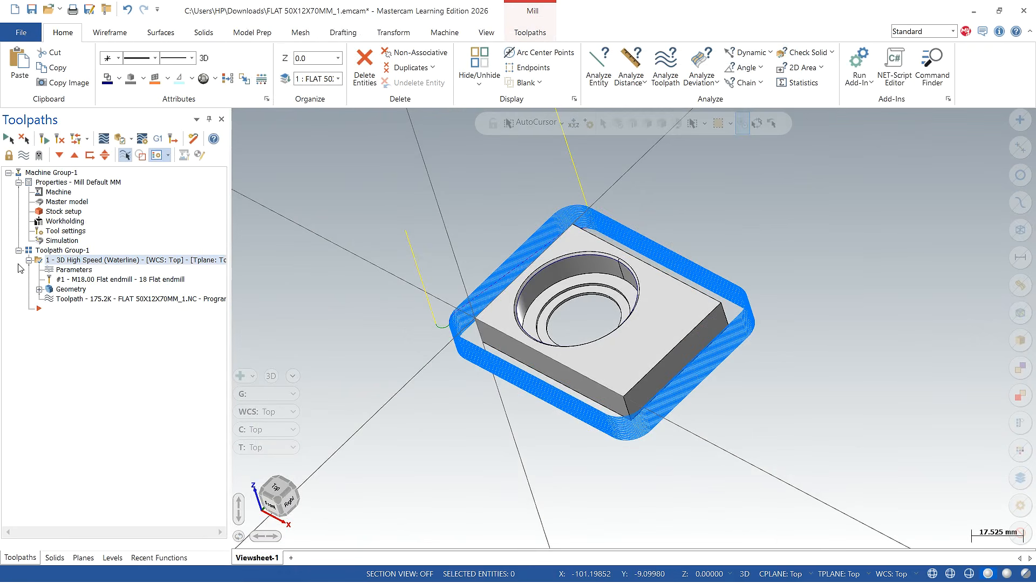
Create a setup sheet for the Waterline operation from the setup sheet (mill) report template.
{"action": "right_click", "coordinate": [76, 261]}
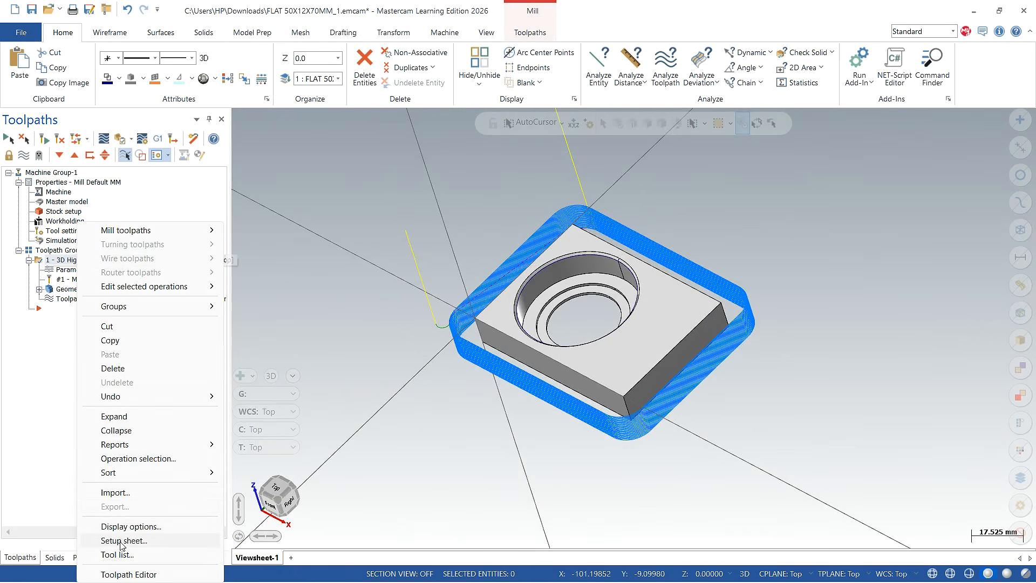
{"action": "left_click", "coordinate": [123, 540]}
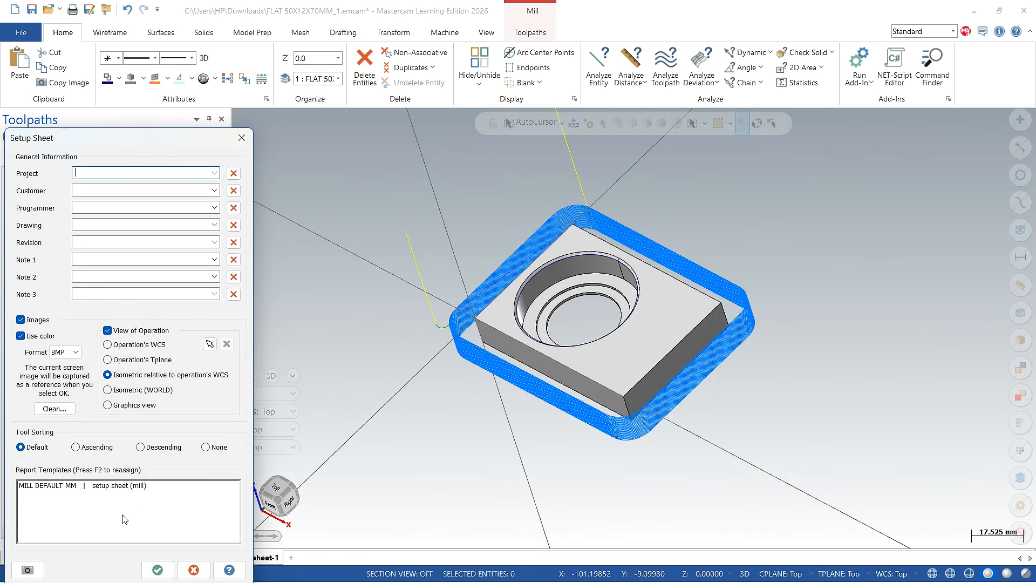
{"action": "left_click", "coordinate": [112, 492]}
{"action": "left_click", "coordinate": [157, 570]}
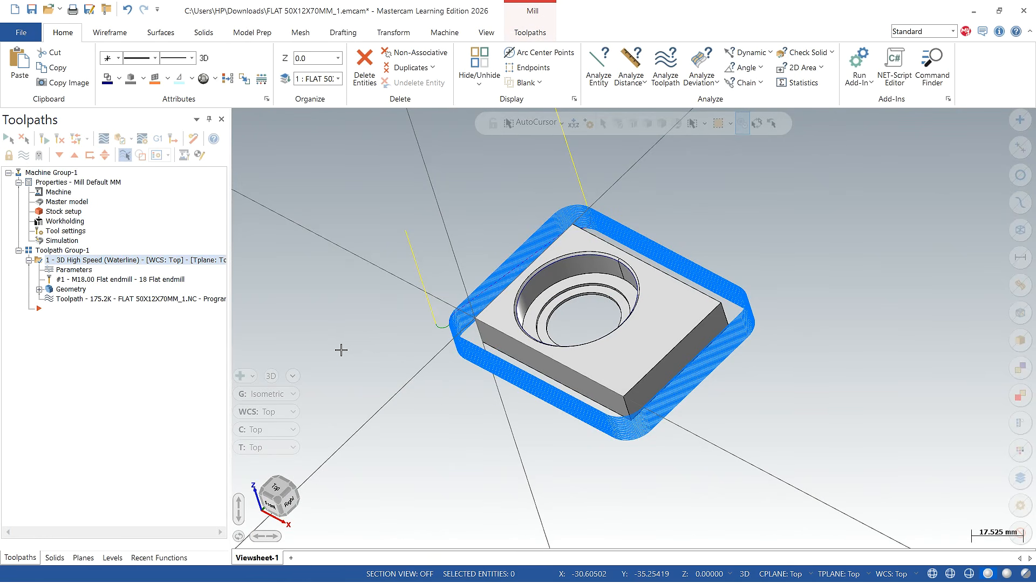
Review the stock, operation and tool information in the setup sheet report, and close the report.
{"action": "scroll", "coordinate": [589, 332], "scroll_direction": "up", "scroll_amount": 1}
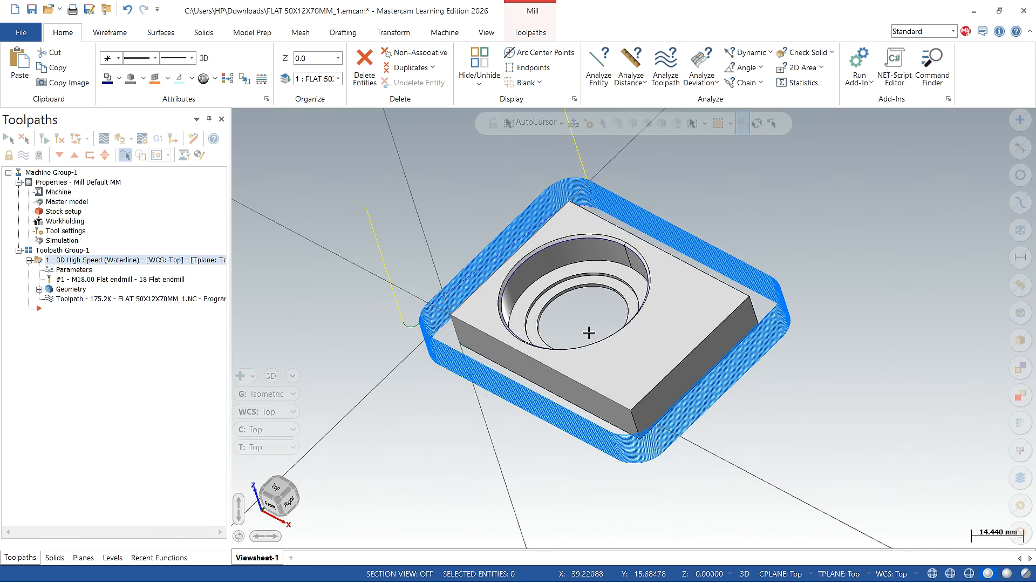
{"action": "scroll", "coordinate": [589, 333], "scroll_direction": "down", "scroll_amount": 3}
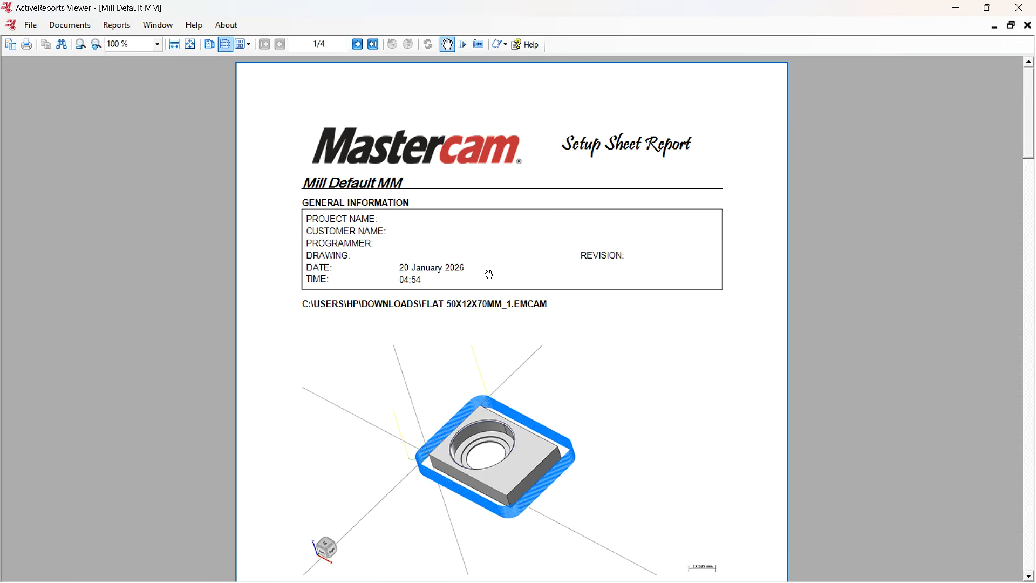
{"action": "scroll", "coordinate": [564, 282], "scroll_direction": "down", "scroll_amount": 15}
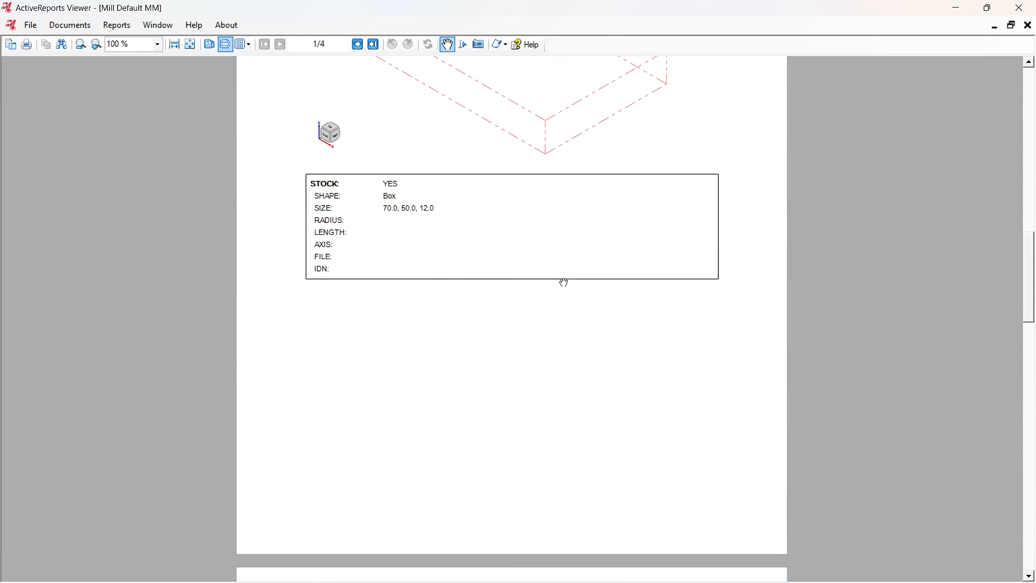
{"action": "scroll", "coordinate": [565, 282], "scroll_direction": "down", "scroll_amount": 9}
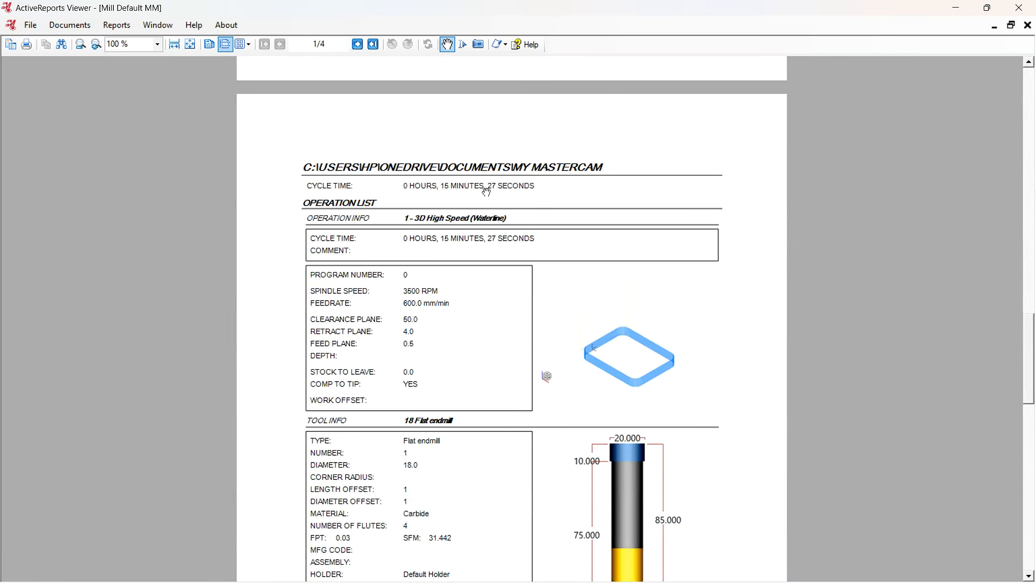
{"action": "scroll", "coordinate": [450, 374], "scroll_direction": "down", "scroll_amount": 5}
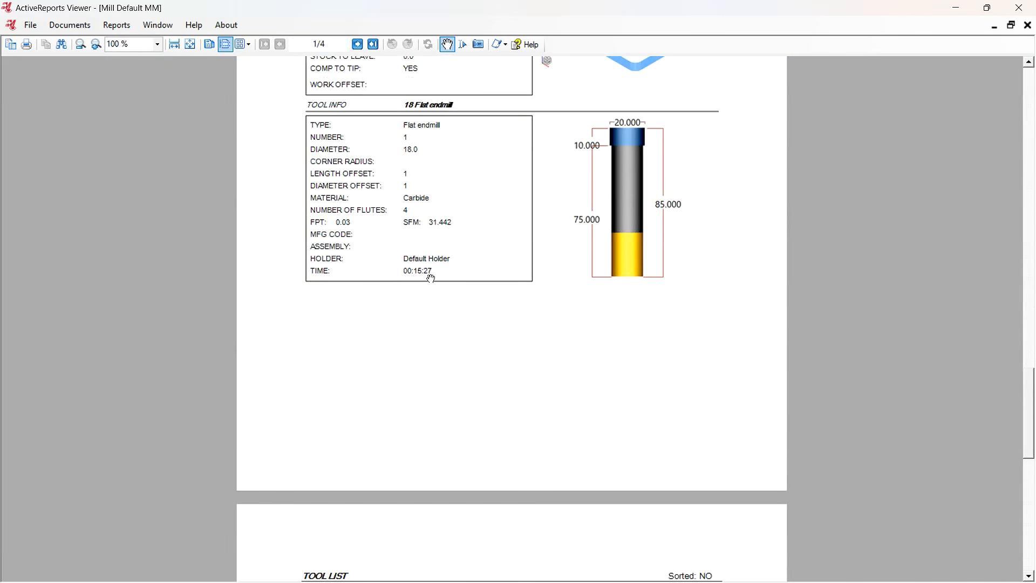
{"action": "scroll", "coordinate": [439, 322], "scroll_direction": "up", "scroll_amount": 9}
{"action": "scroll", "coordinate": [439, 322], "scroll_direction": "down", "scroll_amount": 5}
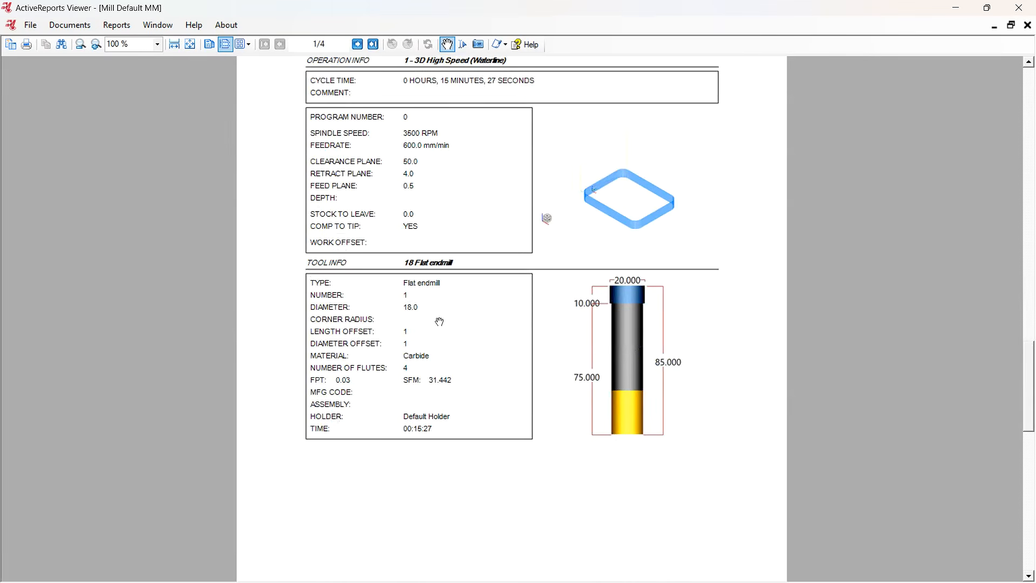
{"action": "scroll", "coordinate": [440, 322], "scroll_direction": "up", "scroll_amount": 3}
{"action": "left_click", "coordinate": [1019, 7]}
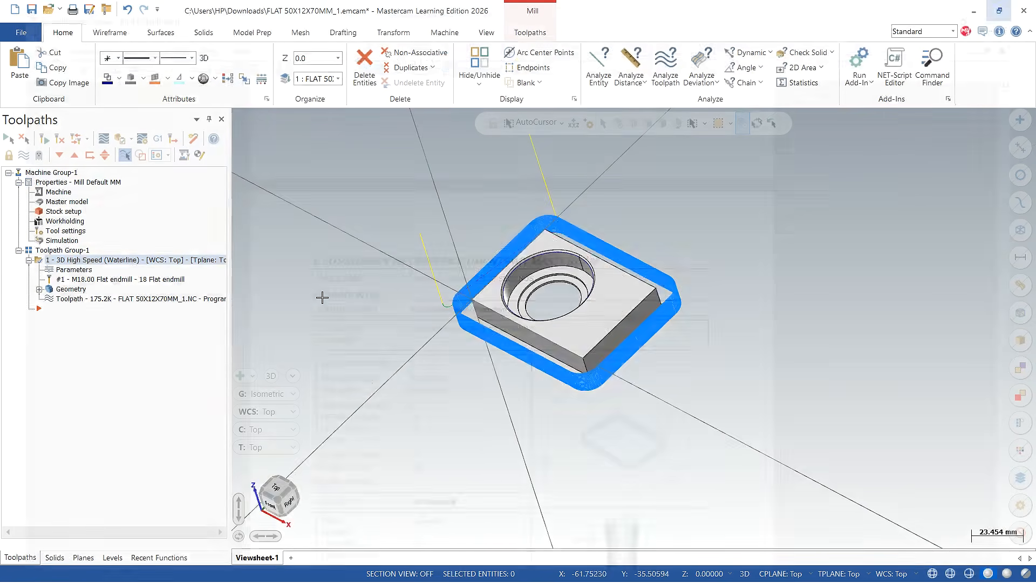
Check the feed rate and spindle speed in the Waterline operation's tool parameters and close them.
{"action": "middle_click_drag", "start_coordinate": [324, 300], "coordinate": [335, 348]}
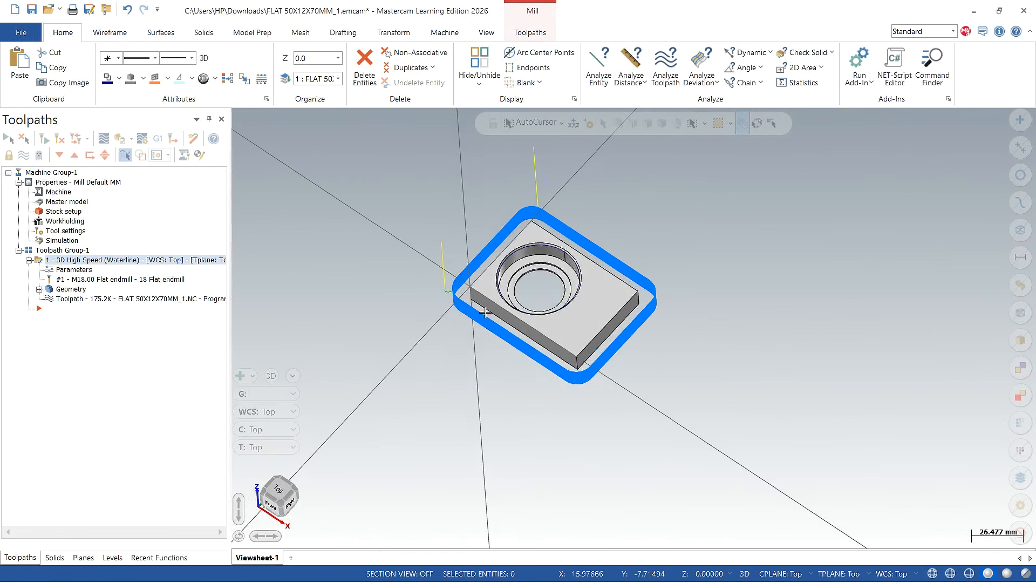
{"action": "scroll", "coordinate": [487, 306], "scroll_direction": "up", "scroll_amount": 4}
{"action": "scroll", "coordinate": [487, 305], "scroll_direction": "down", "scroll_amount": 3}
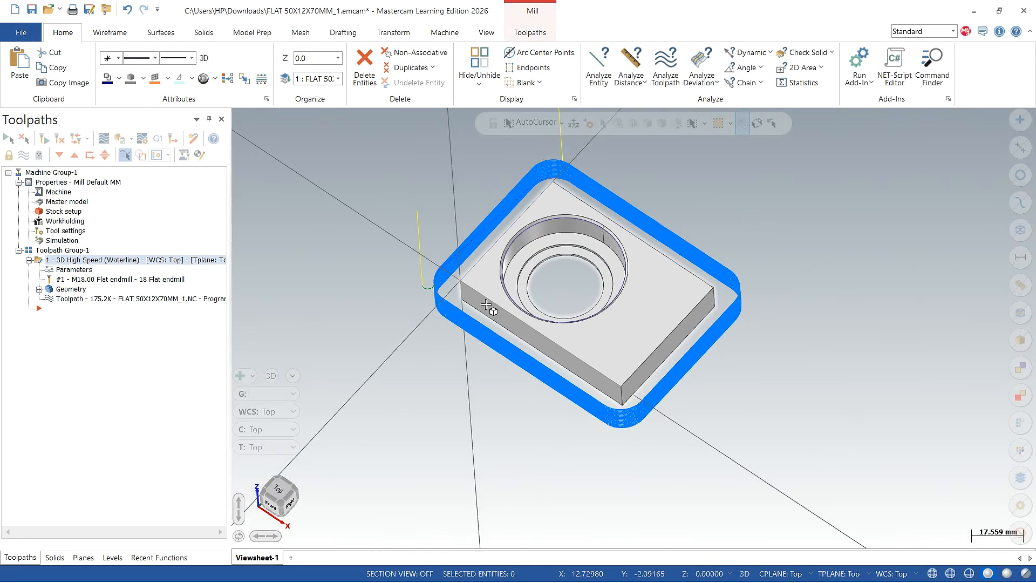
{"action": "middle_click_drag", "start_coordinate": [487, 305], "coordinate": [478, 249]}
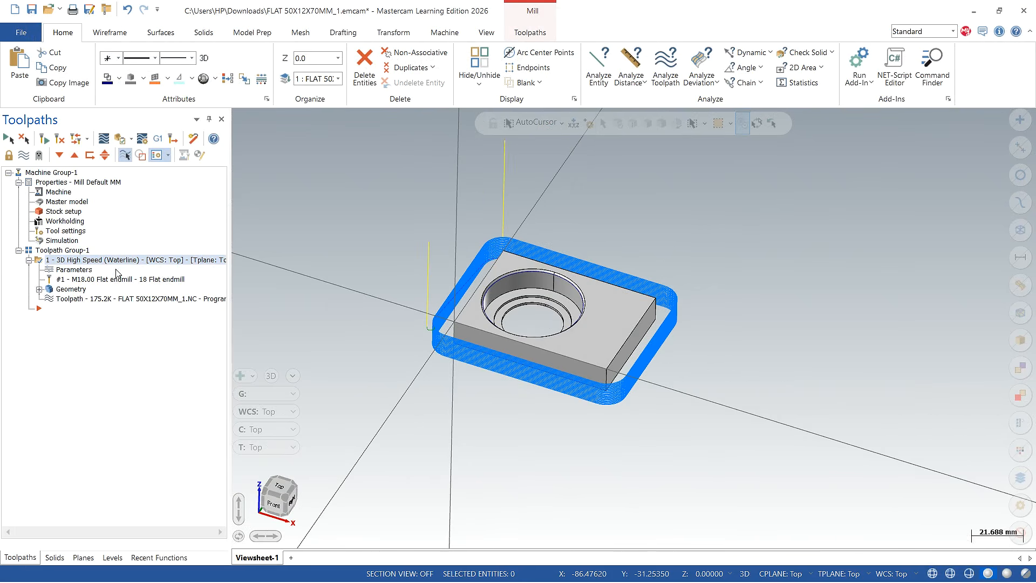
{"action": "left_click", "coordinate": [84, 272]}
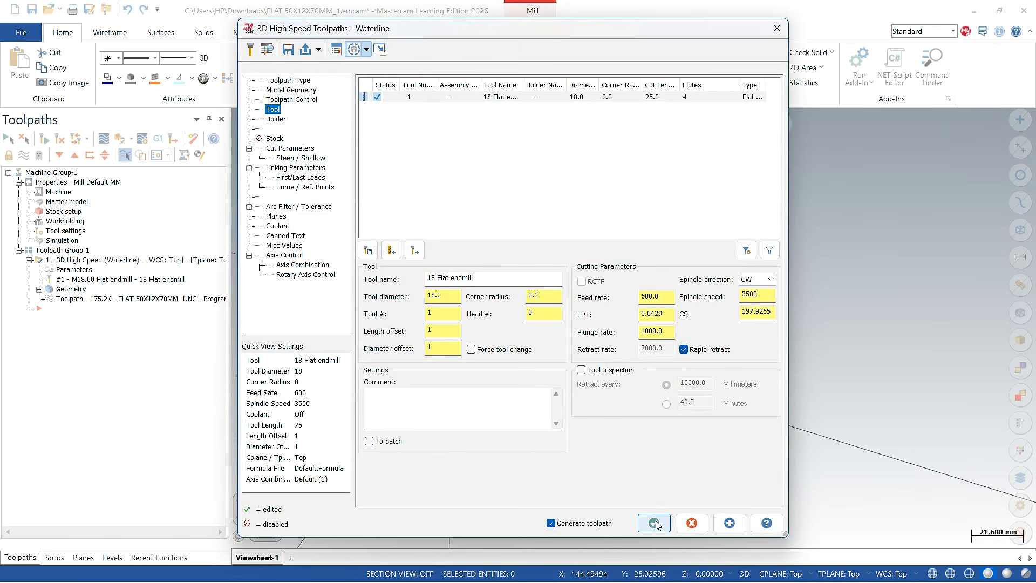
{"action": "left_click", "coordinate": [654, 523]}
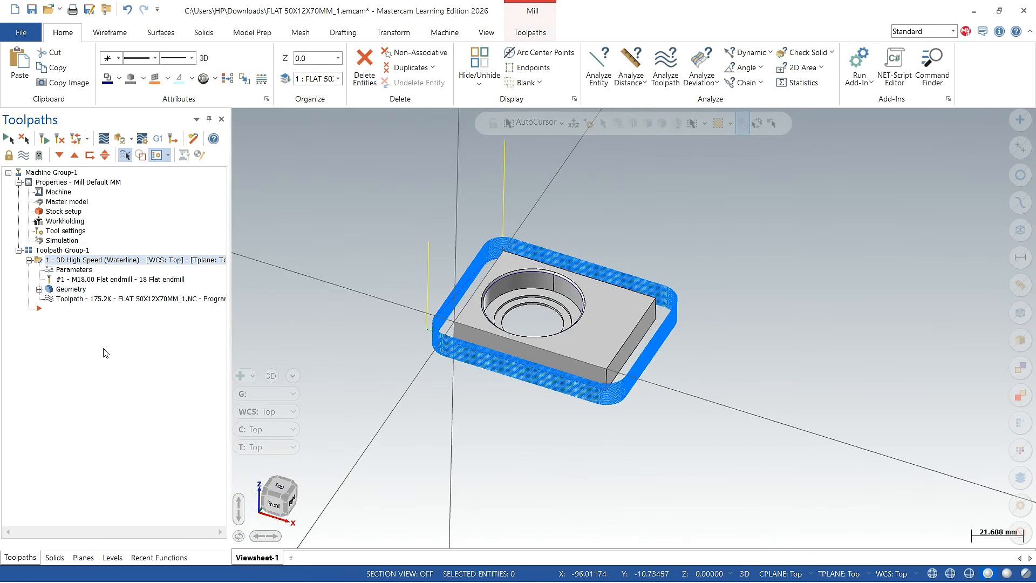
{"action": "right_click", "coordinate": [79, 263]}
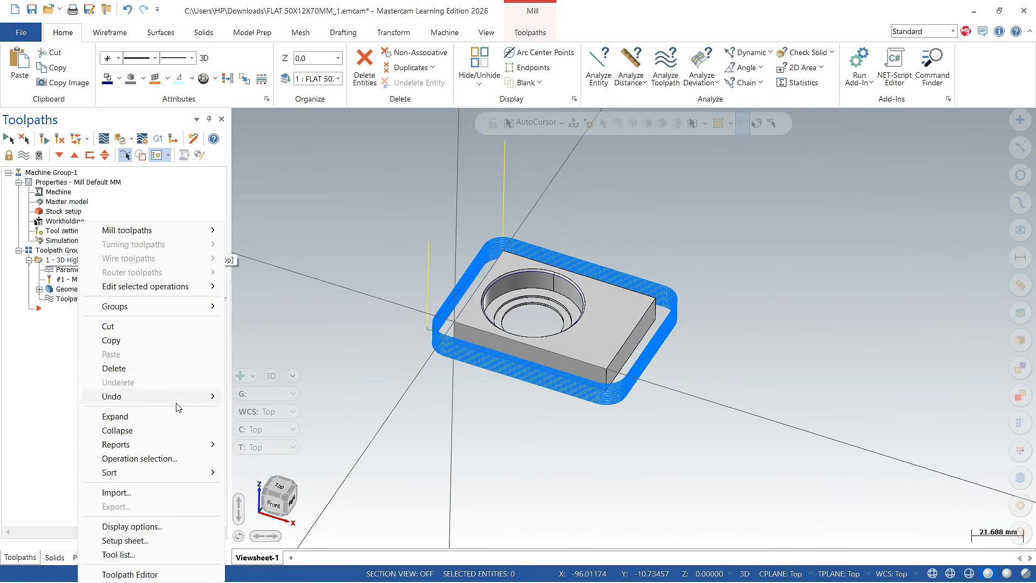
{"action": "left_click", "coordinate": [43, 369]}
{"action": "left_click", "coordinate": [522, 34]}
{"action": "left_click", "coordinate": [424, 81]}
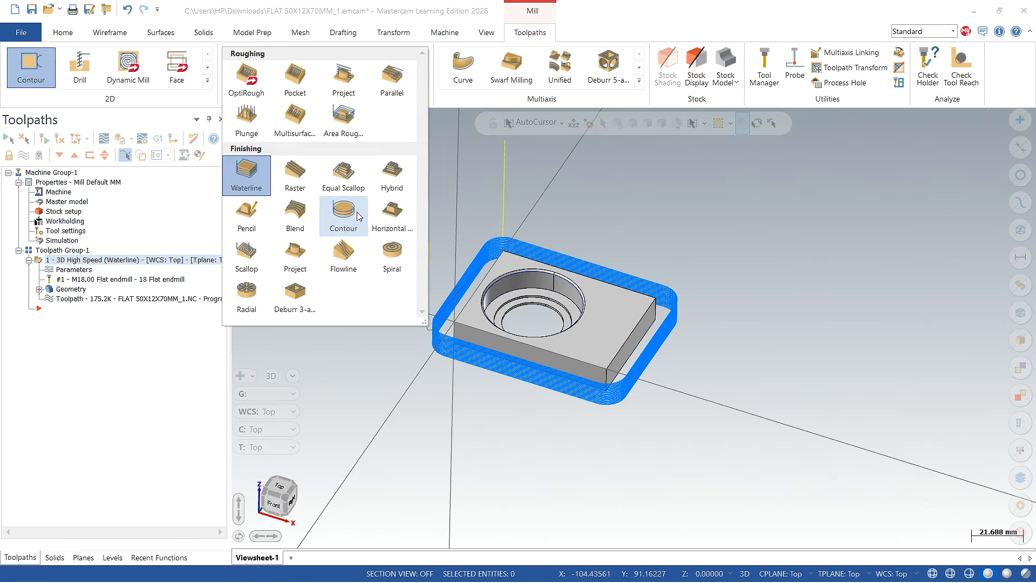
{"action": "left_click", "coordinate": [356, 217]}
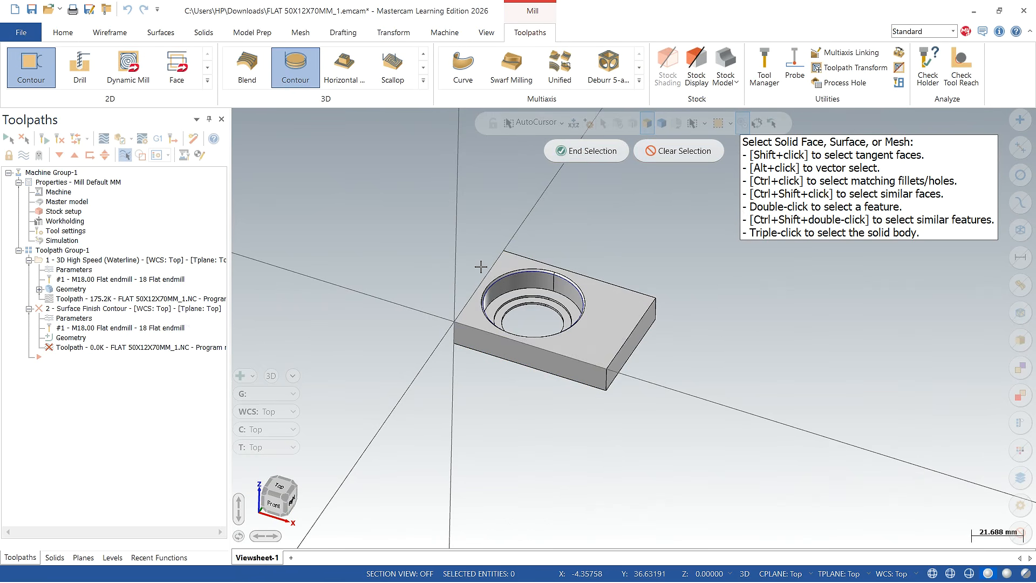
{"action": "left_click_drag", "start_coordinate": [407, 198], "coordinate": [723, 419]}
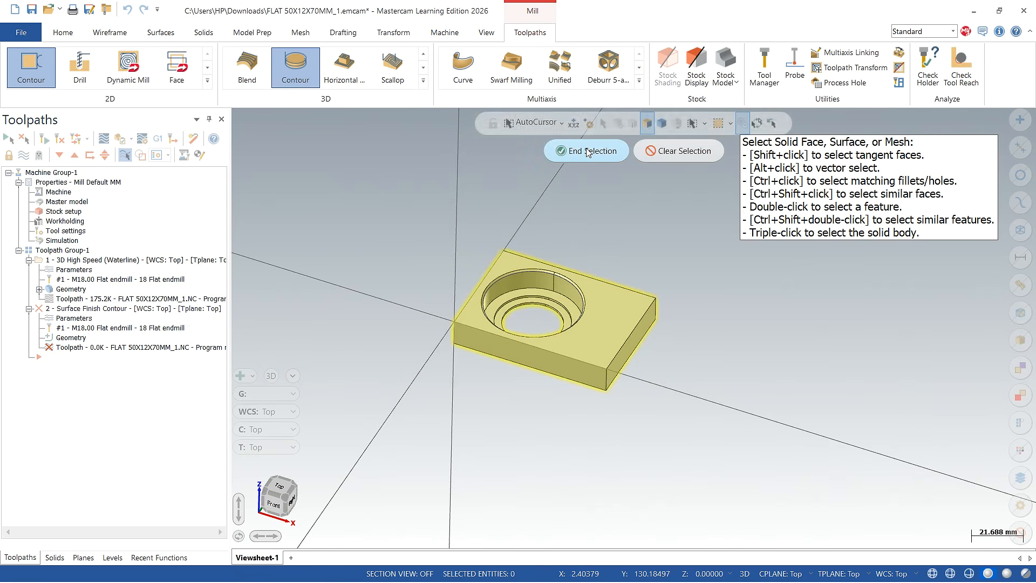
{"action": "left_click", "coordinate": [580, 151]}
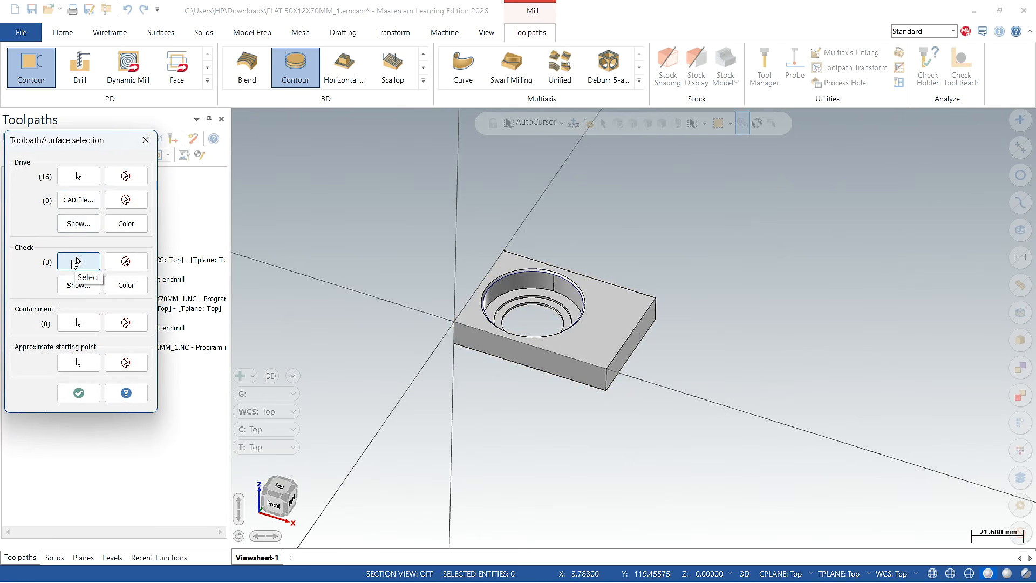
{"action": "left_click", "coordinate": [64, 33]}
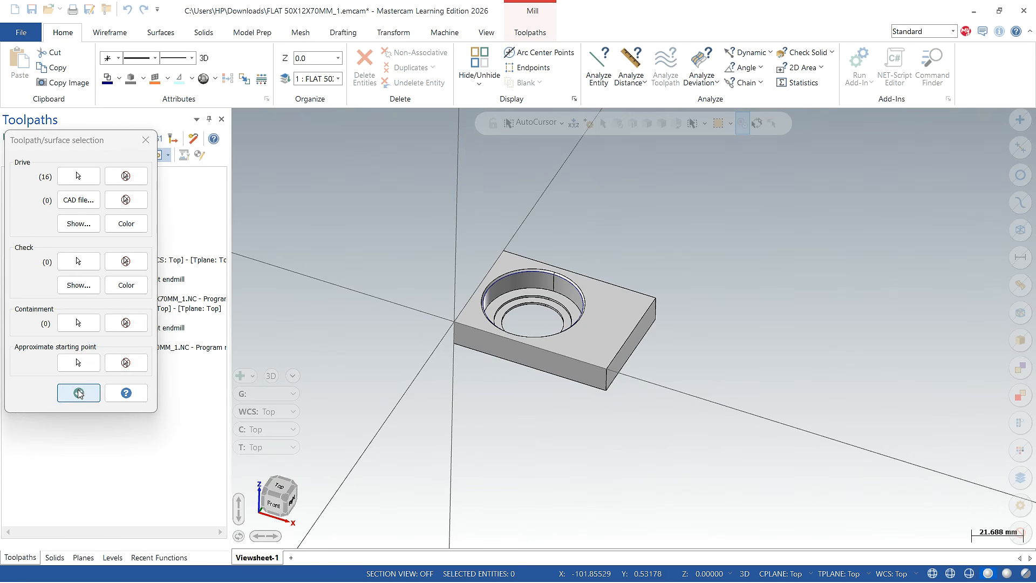
{"action": "left_click", "coordinate": [145, 139]}
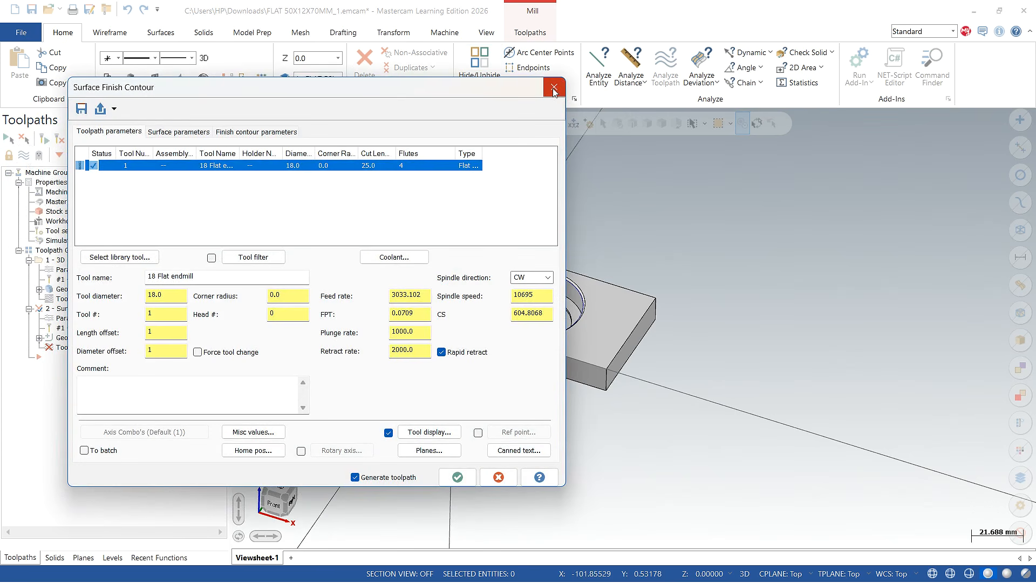
{"action": "left_click", "coordinate": [554, 89]}
{"action": "left_click", "coordinate": [601, 333]}
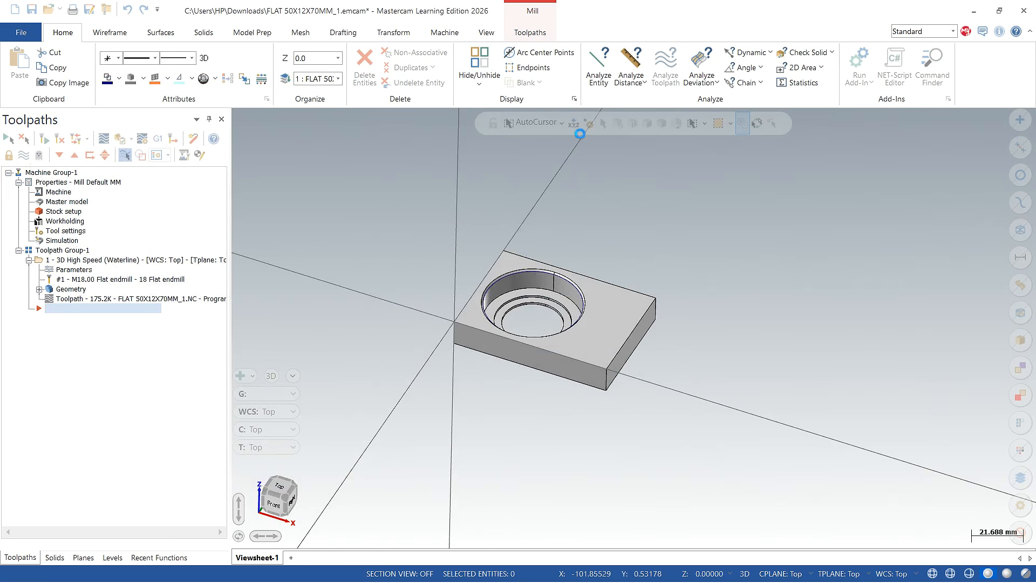
Unblank the hidden cylindrical body that fills the plate's circular pocket.
{"action": "left_click", "coordinate": [525, 82]}
{"action": "left_click", "coordinate": [537, 115]}
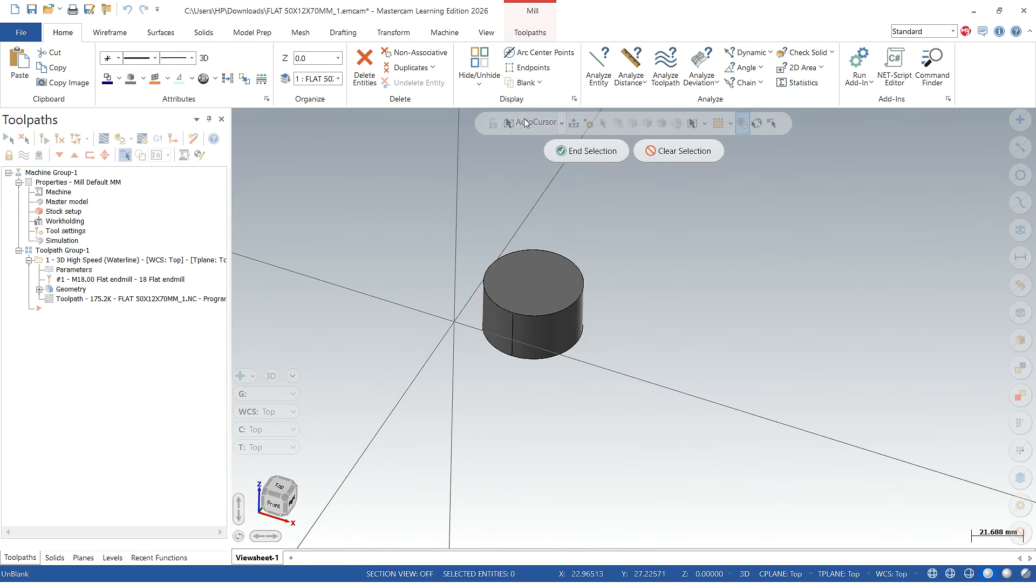
{"action": "left_click", "coordinate": [557, 277]}
{"action": "left_click", "coordinate": [587, 153]}
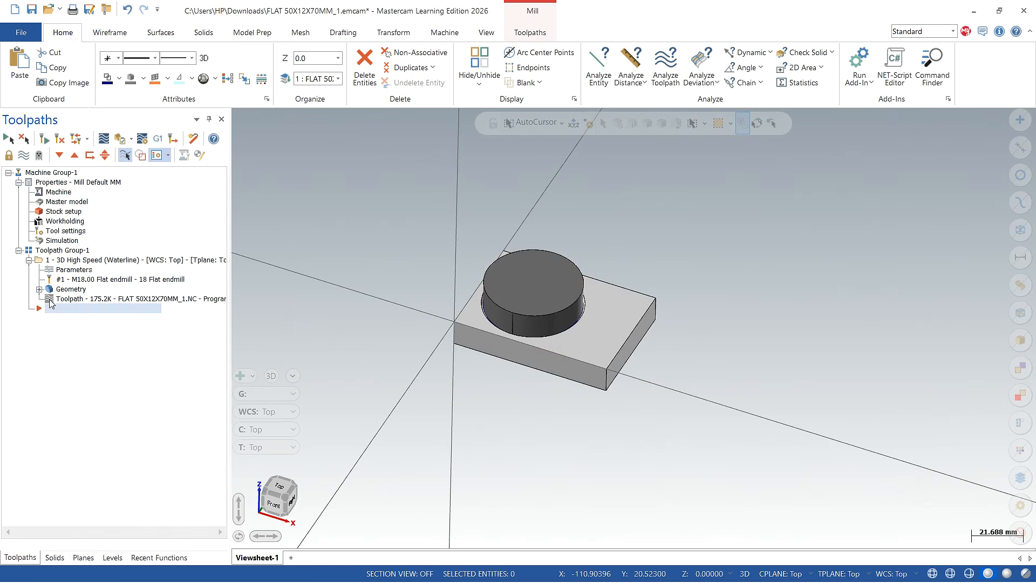
Start a 3D Contour finishing toolpath using the plate's top face and outer side faces as drive surfaces.
{"action": "left_click", "coordinate": [530, 33]}
{"action": "left_click", "coordinate": [296, 68]}
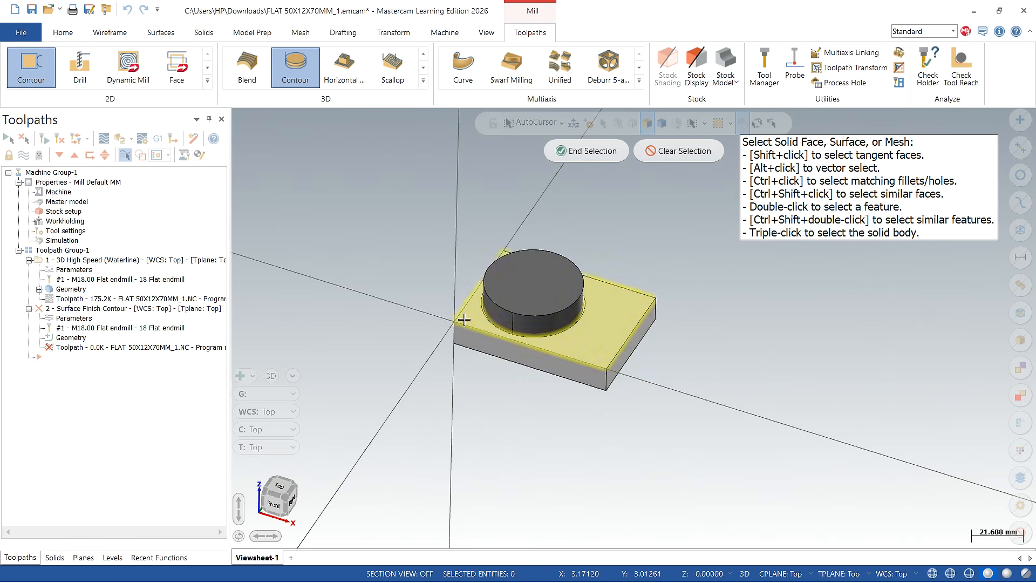
{"action": "scroll", "coordinate": [472, 345], "scroll_direction": "up", "scroll_amount": 1}
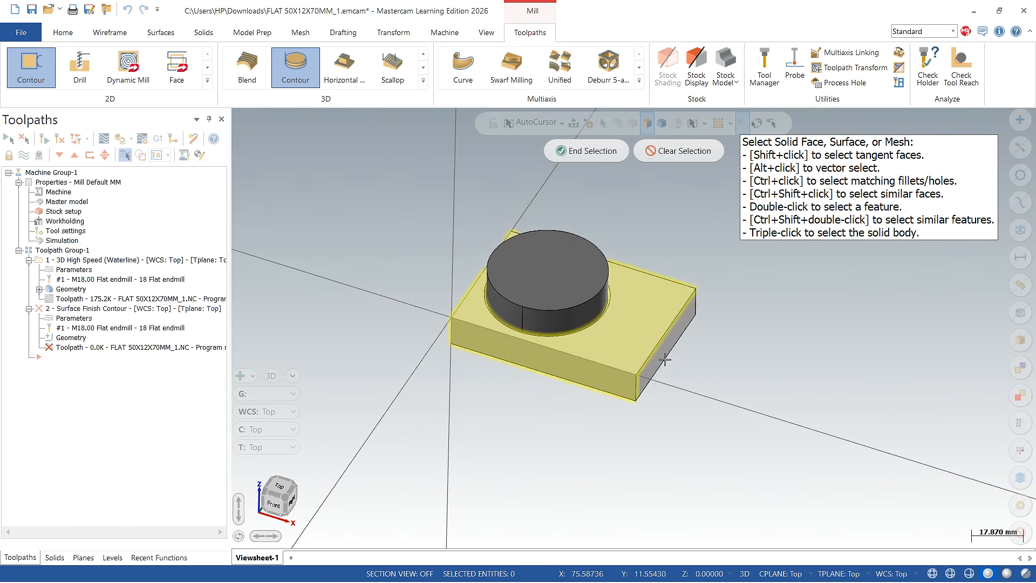
{"action": "middle_click_drag", "start_coordinate": [665, 359], "coordinate": [579, 251]}
{"action": "left_click", "coordinate": [578, 251]}
{"action": "left_click", "coordinate": [583, 151]}
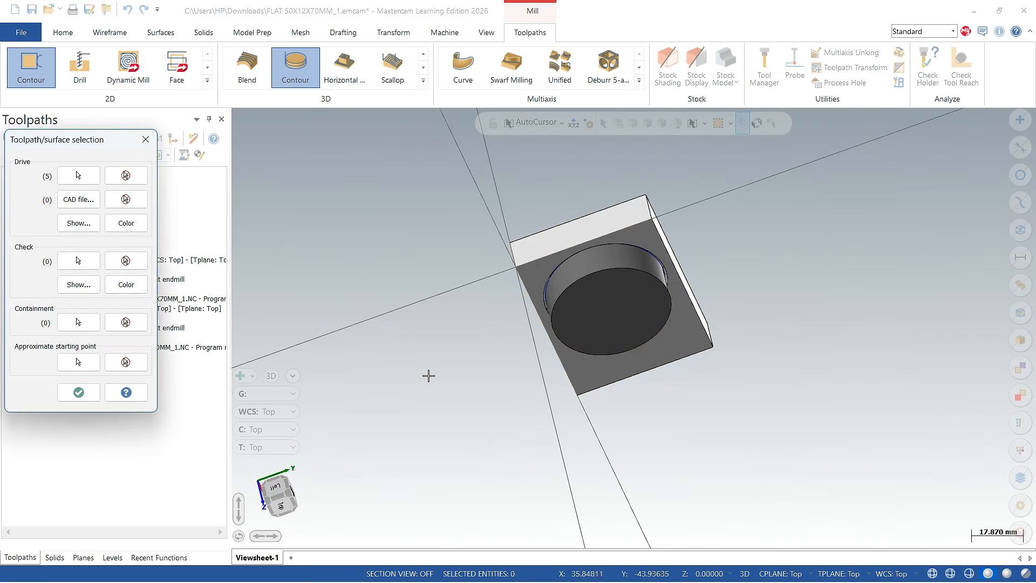
Select all faces of the cylindrical body as check surfaces and accept the toolpath surface selection.
{"action": "left_click", "coordinate": [79, 261]}
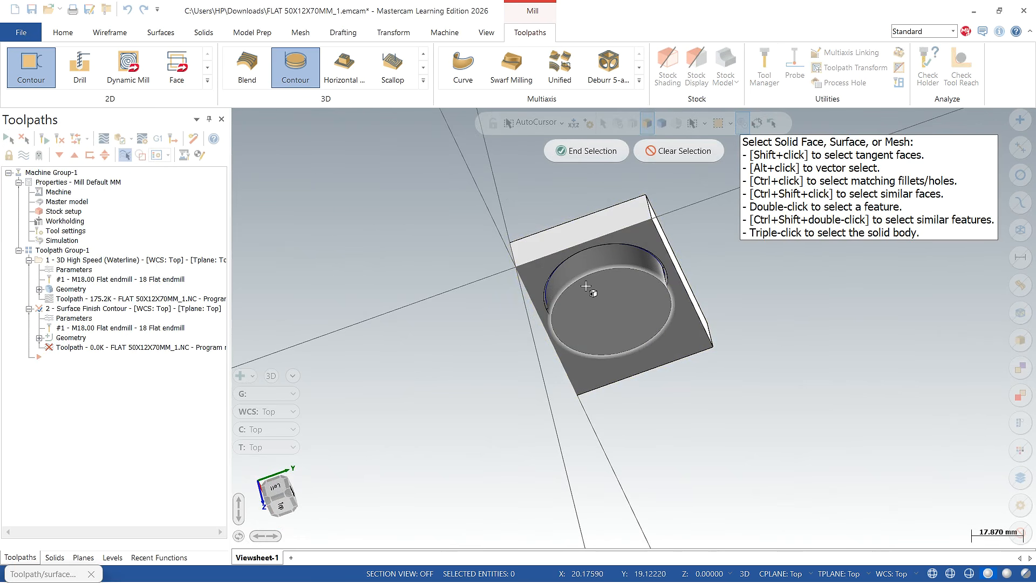
{"action": "left_click", "coordinate": [601, 262]}
{"action": "left_click", "coordinate": [596, 294]}
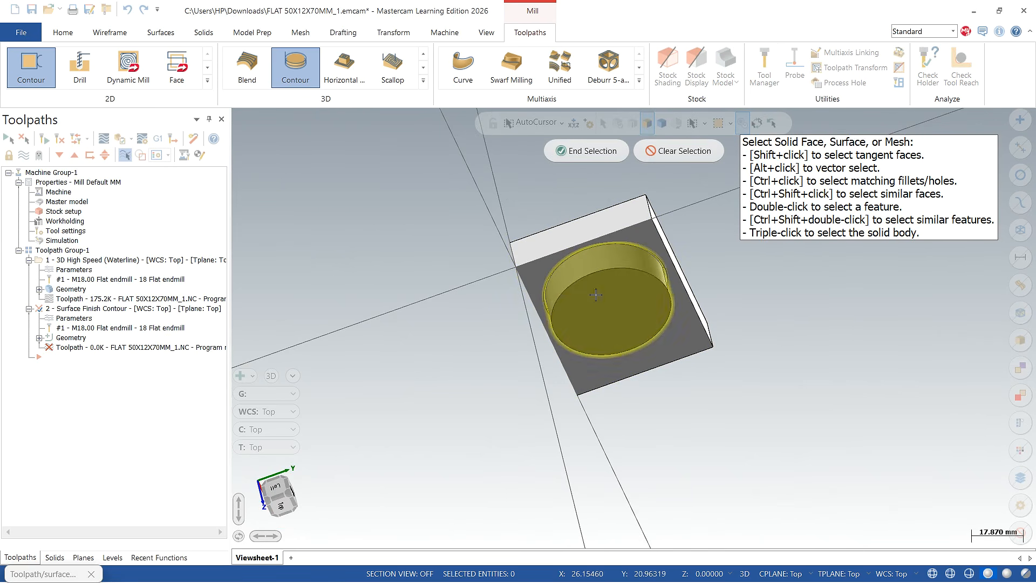
{"action": "middle_click_drag", "start_coordinate": [481, 378], "coordinate": [606, 292]}
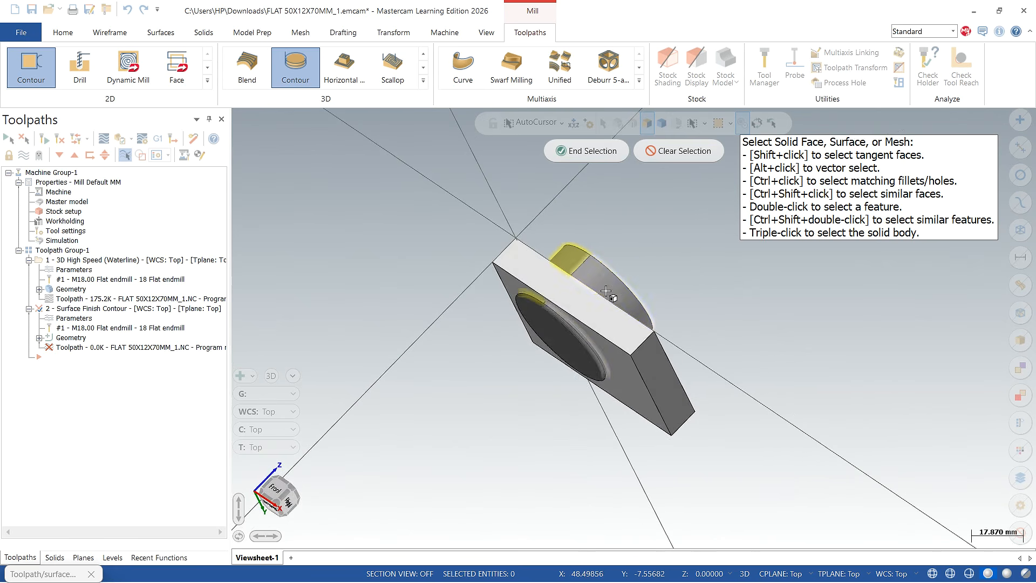
{"action": "left_click", "coordinate": [556, 346]}
{"action": "middle_click_drag", "start_coordinate": [490, 378], "coordinate": [462, 438]}
{"action": "left_click", "coordinate": [588, 147]}
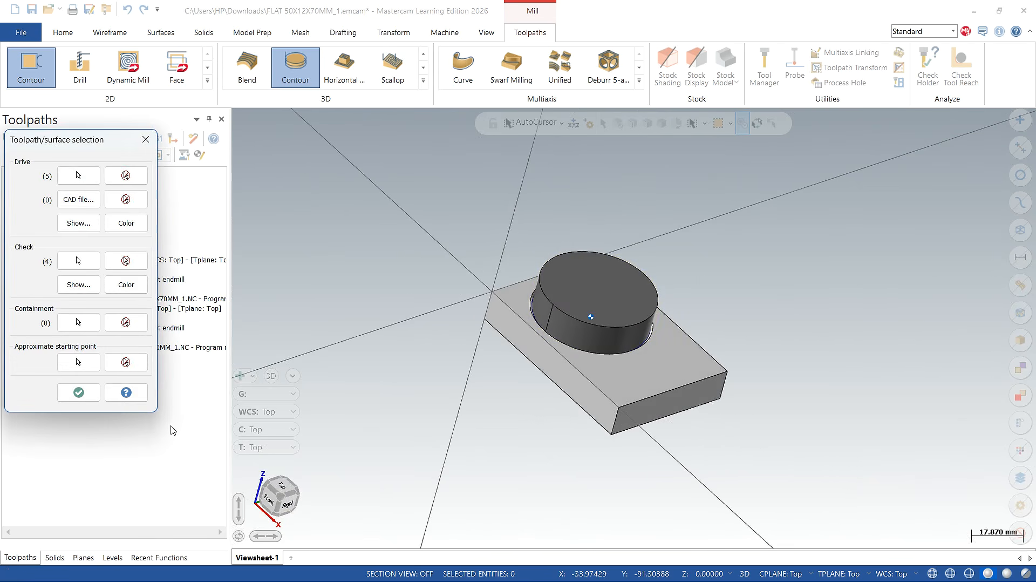
{"action": "left_click", "coordinate": [78, 398]}
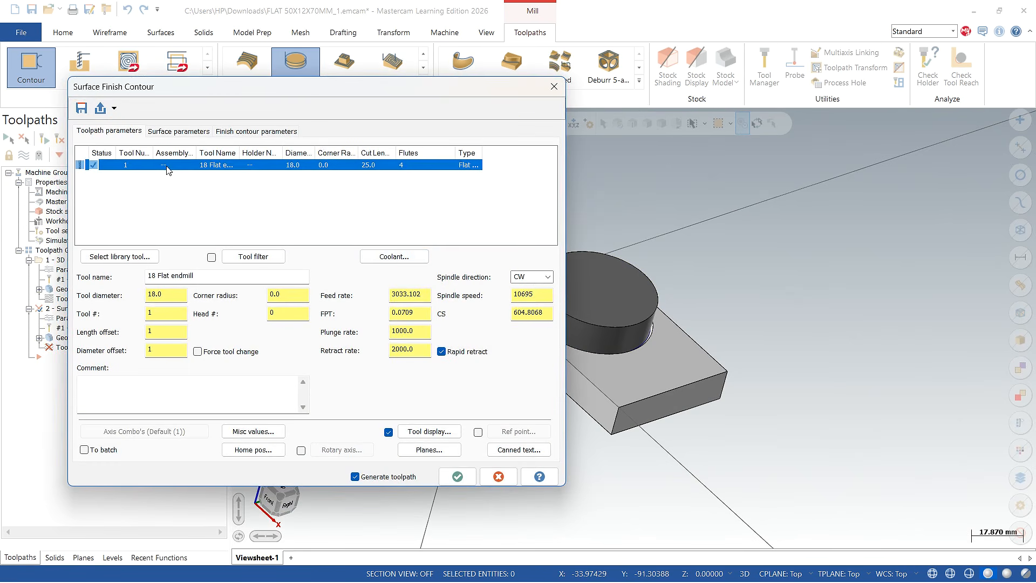
Set the Surface Finish Contour tool's feed rate to 600 and its spindle speed to 3500.
{"action": "double_click", "coordinate": [408, 295]}
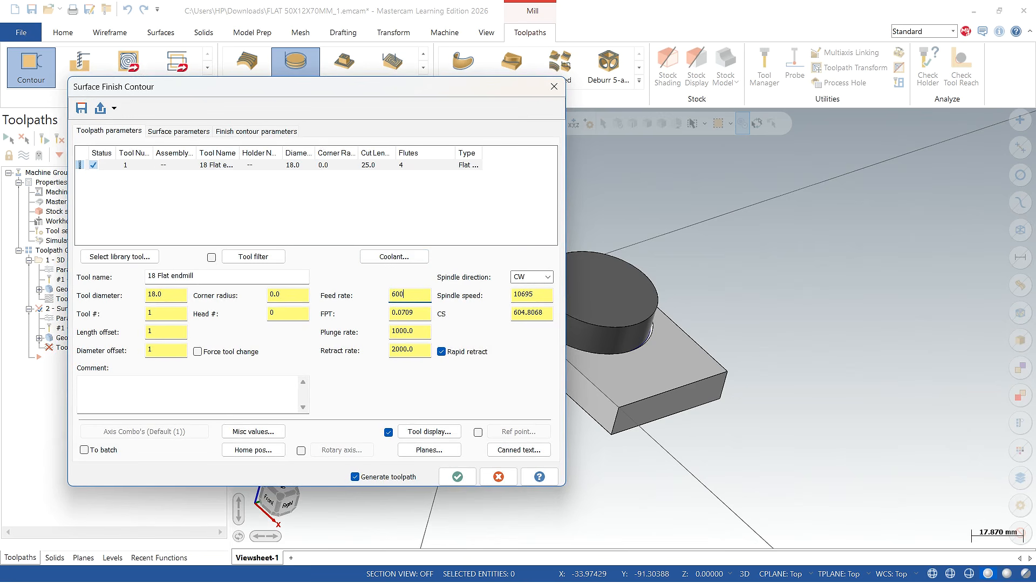
{"action": "double_click", "coordinate": [536, 294]}
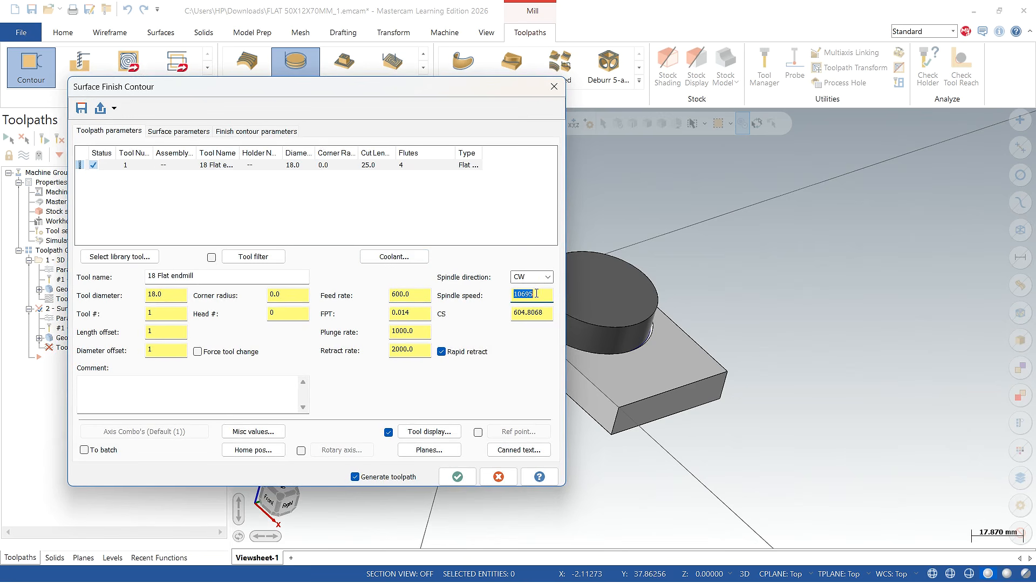
{"action": "type", "text": "3500"}
{"action": "key", "text": "Return"}
Edit the feed plane and the stock to leave on drive and check surfaces in the surface parameters.
{"action": "left_click", "coordinate": [199, 135]}
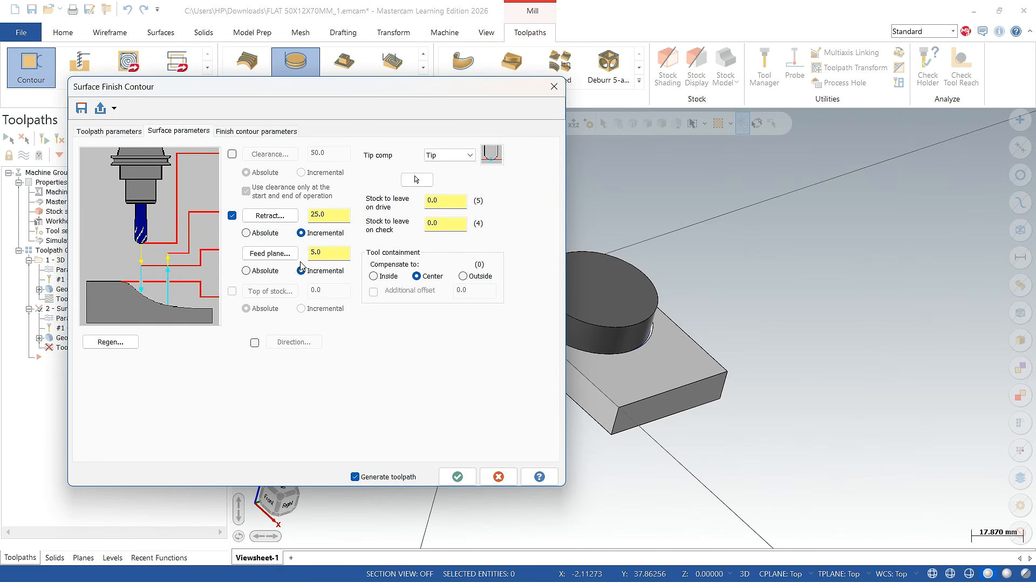
{"action": "double_click", "coordinate": [329, 253]}
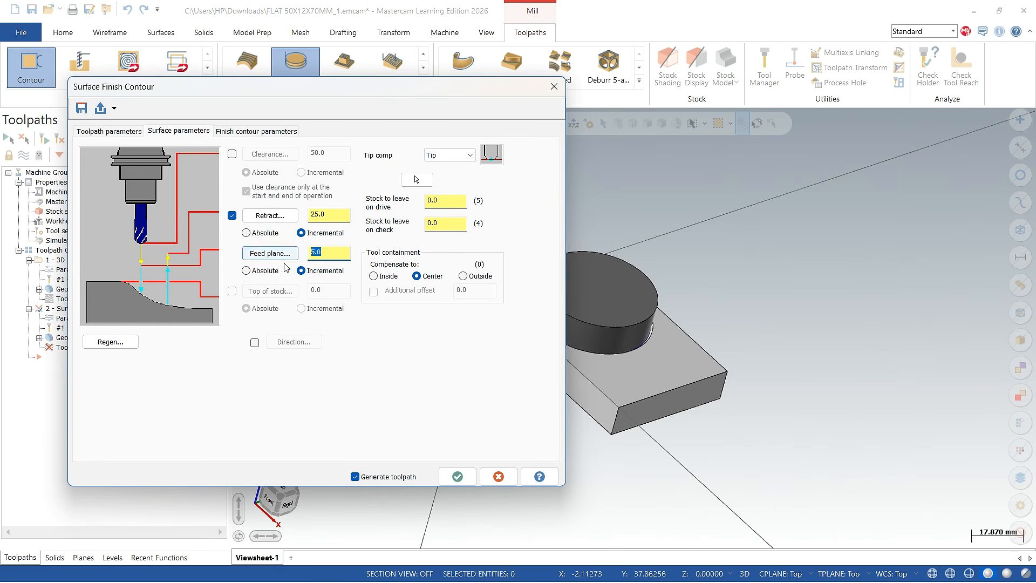
{"action": "double_click", "coordinate": [452, 201]}
{"action": "double_click", "coordinate": [451, 226]}
Keep the maximum stepdown at 0.4 with entry/exit arcs off and generate the Surface Finish Contour toolpath.
{"action": "left_click", "coordinate": [253, 132]}
{"action": "double_click", "coordinate": [209, 178]}
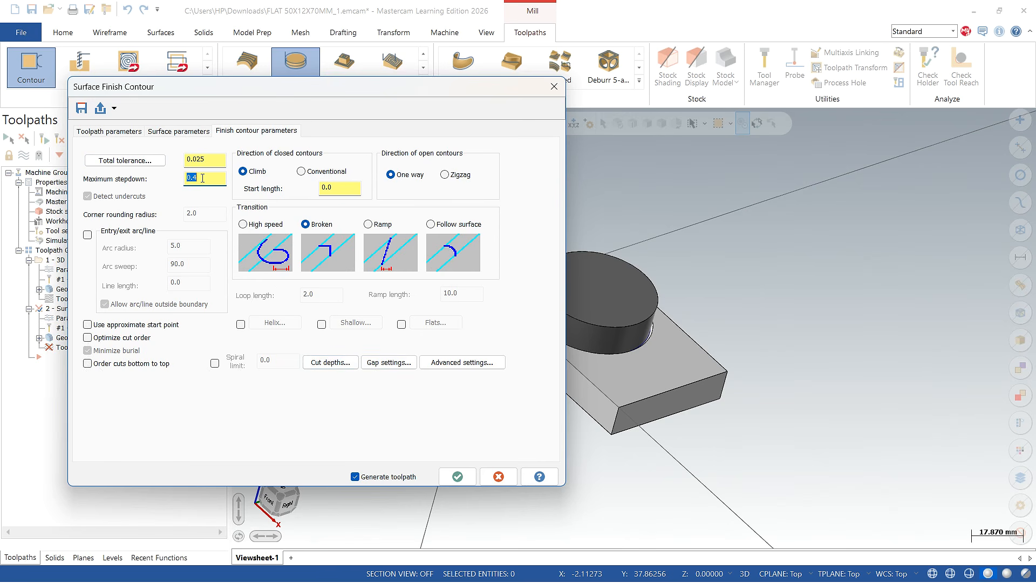
{"action": "left_click", "coordinate": [88, 234]}
{"action": "left_click", "coordinate": [88, 234]}
{"action": "left_click", "coordinate": [442, 478]}
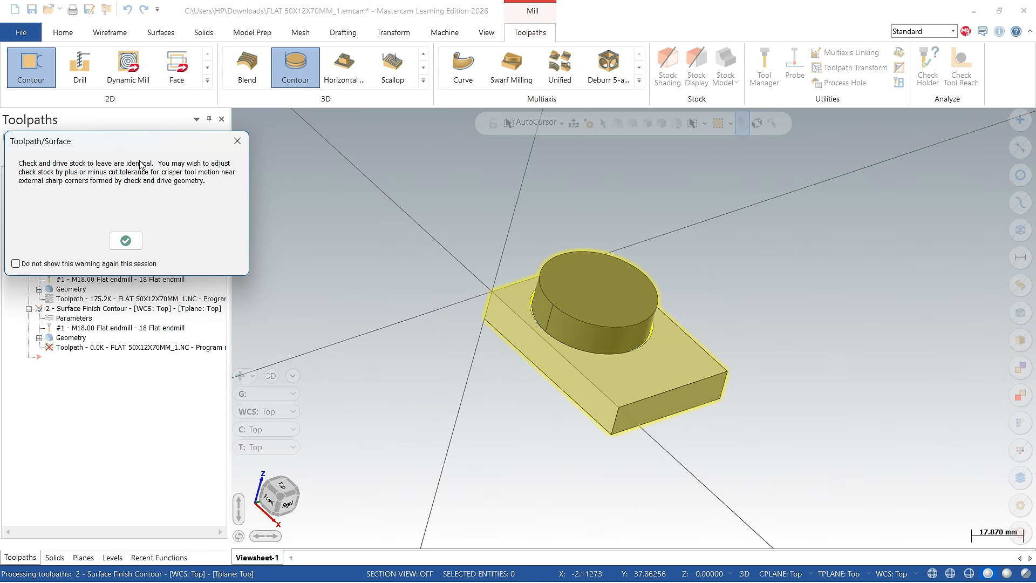
{"action": "left_click", "coordinate": [126, 243]}
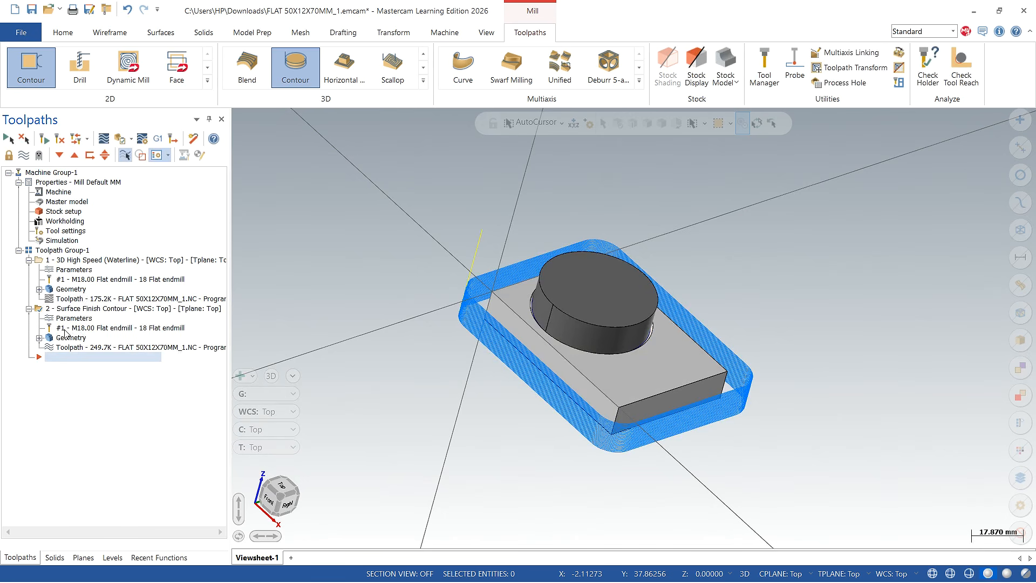
Show the check surfaces assigned to the Surface Finish Contour operation.
{"action": "left_click", "coordinate": [39, 338]}
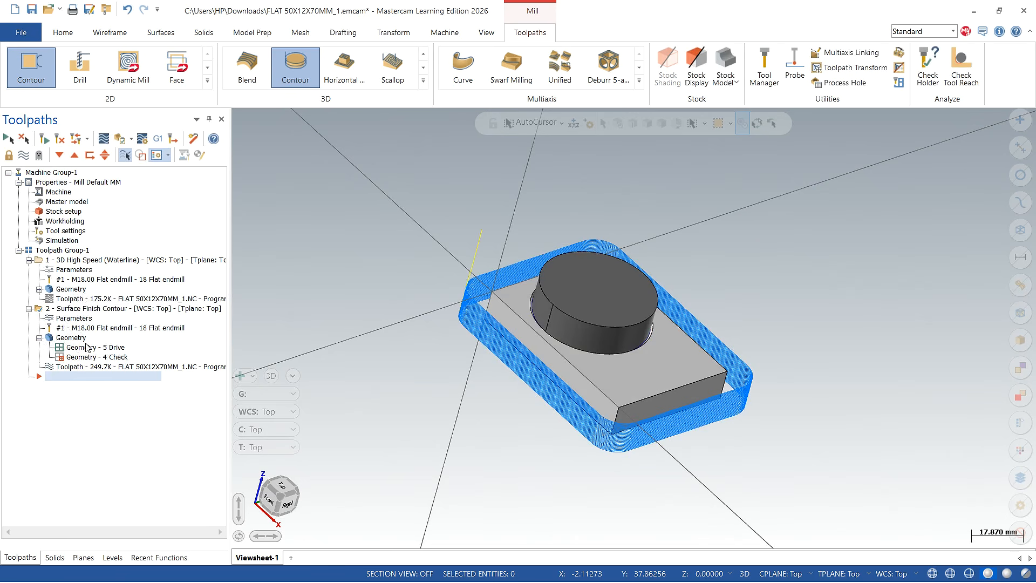
{"action": "double_click", "coordinate": [100, 358]}
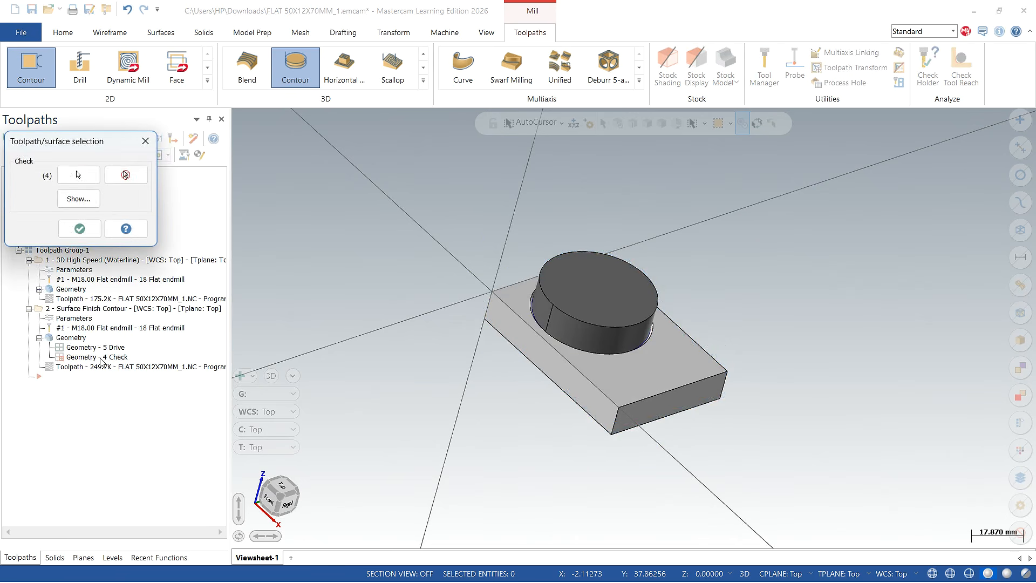
{"action": "left_click", "coordinate": [78, 199]}
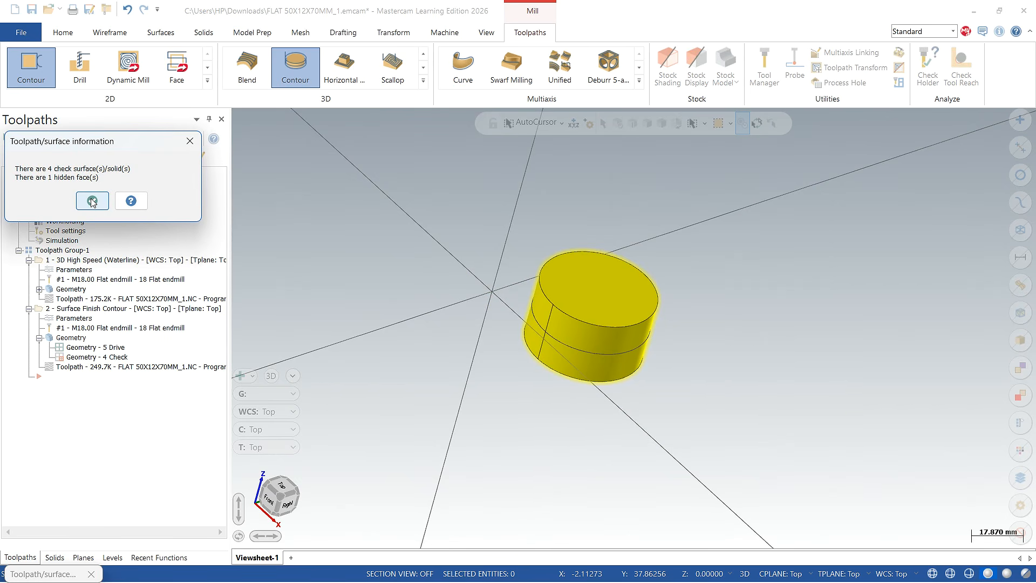
{"action": "left_click", "coordinate": [91, 201]}
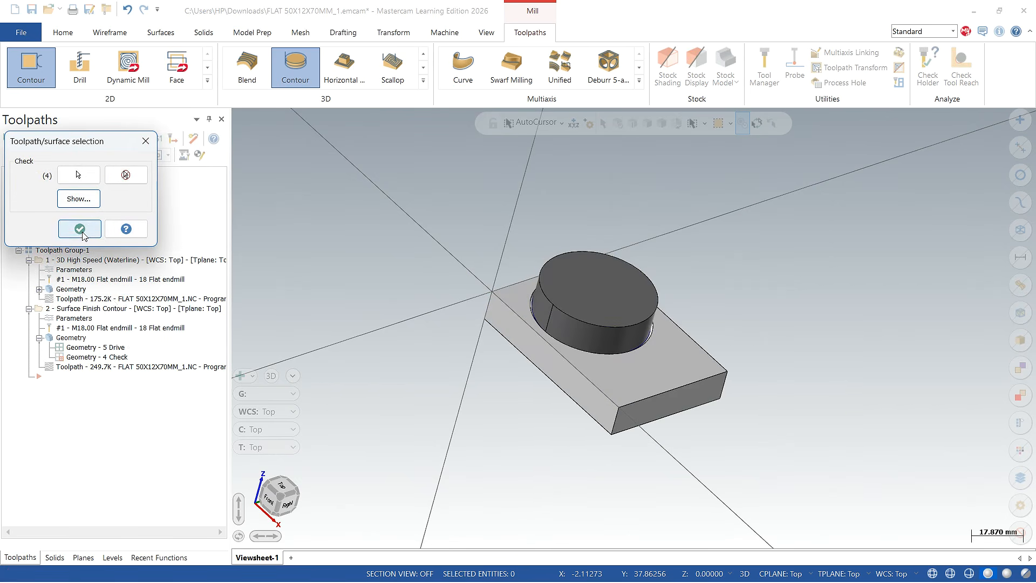
{"action": "left_click", "coordinate": [81, 228]}
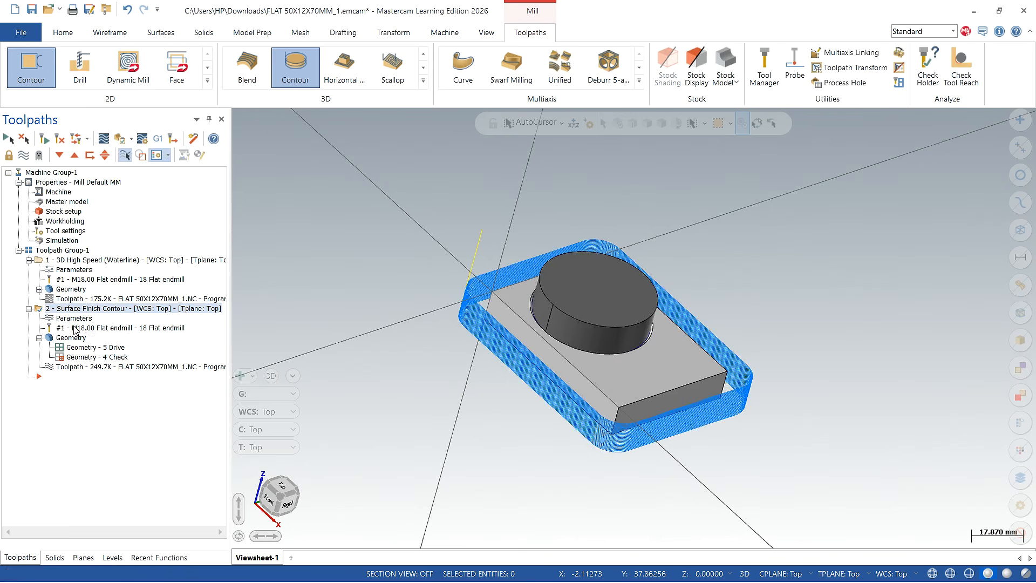
Show the drive surfaces assigned to the Surface Finish Contour operation and view them from another angle.
{"action": "left_click", "coordinate": [76, 347]}
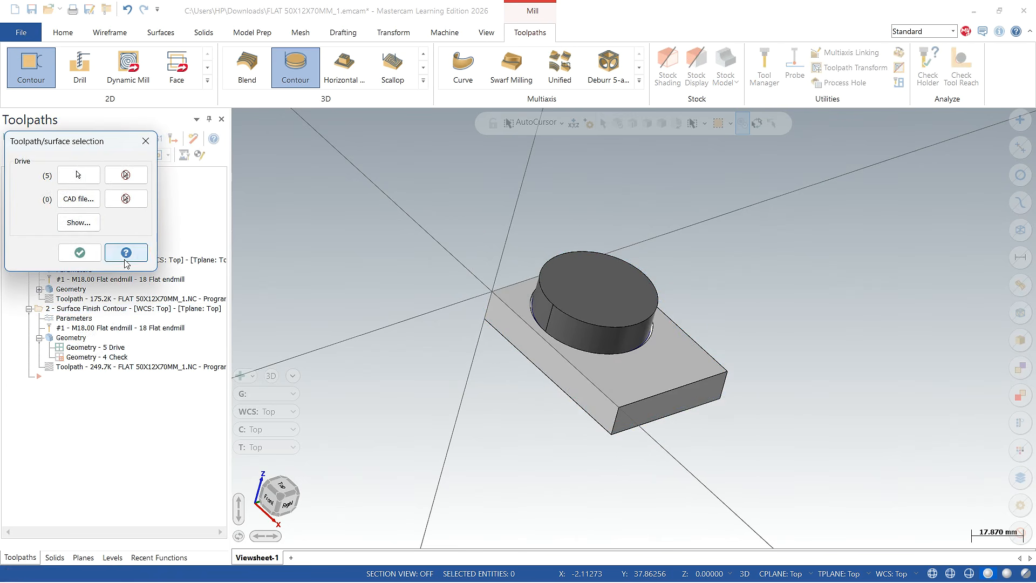
{"action": "left_click", "coordinate": [79, 223]}
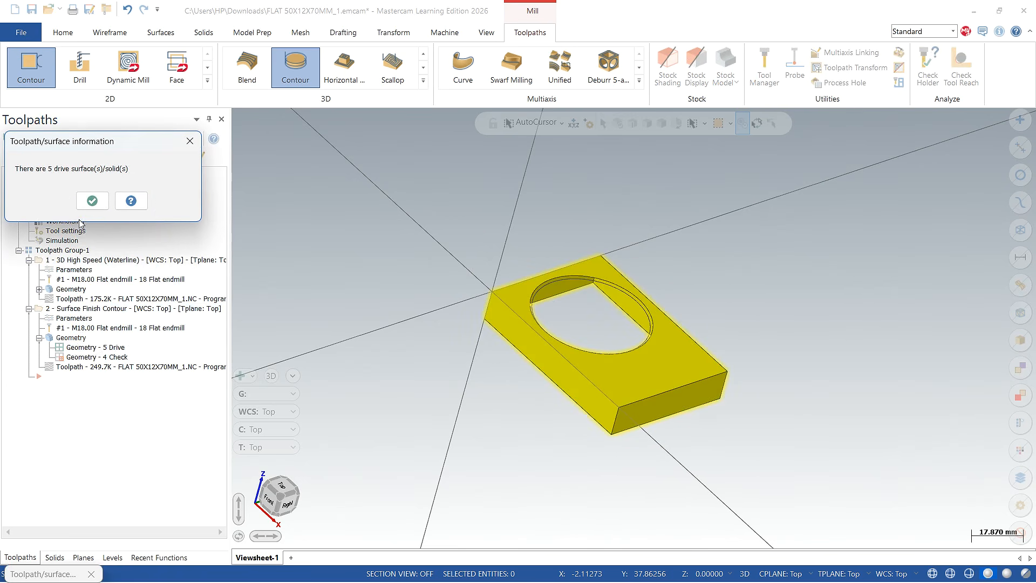
{"action": "middle_click_drag", "start_coordinate": [446, 375], "coordinate": [364, 394]}
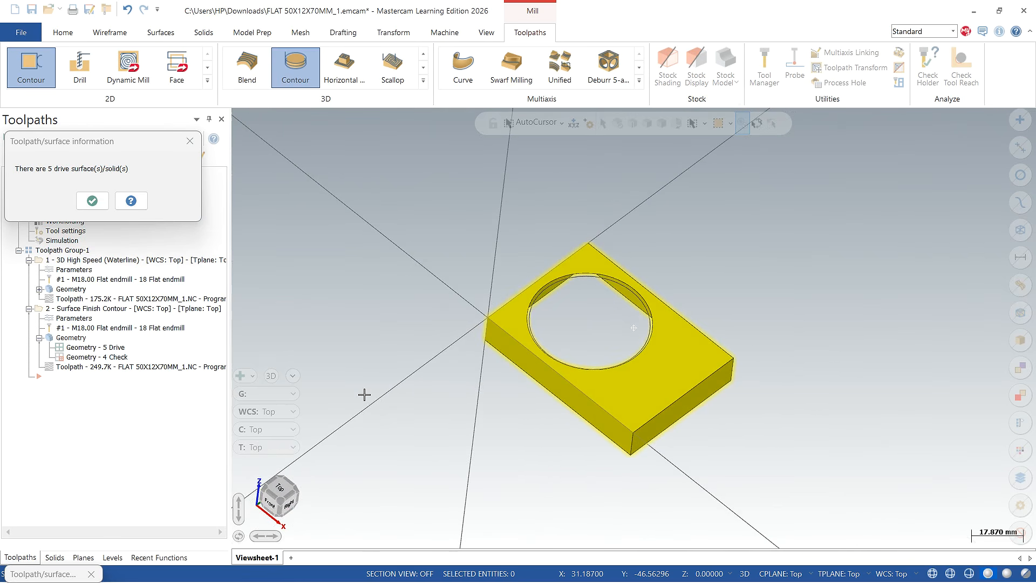
{"action": "left_click", "coordinate": [92, 201]}
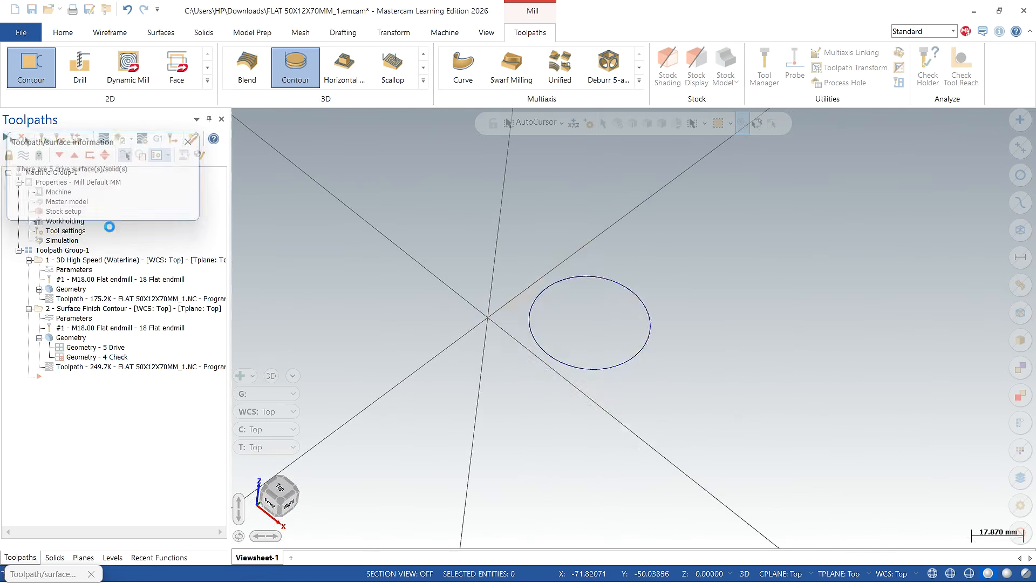
{"action": "left_click", "coordinate": [80, 253]}
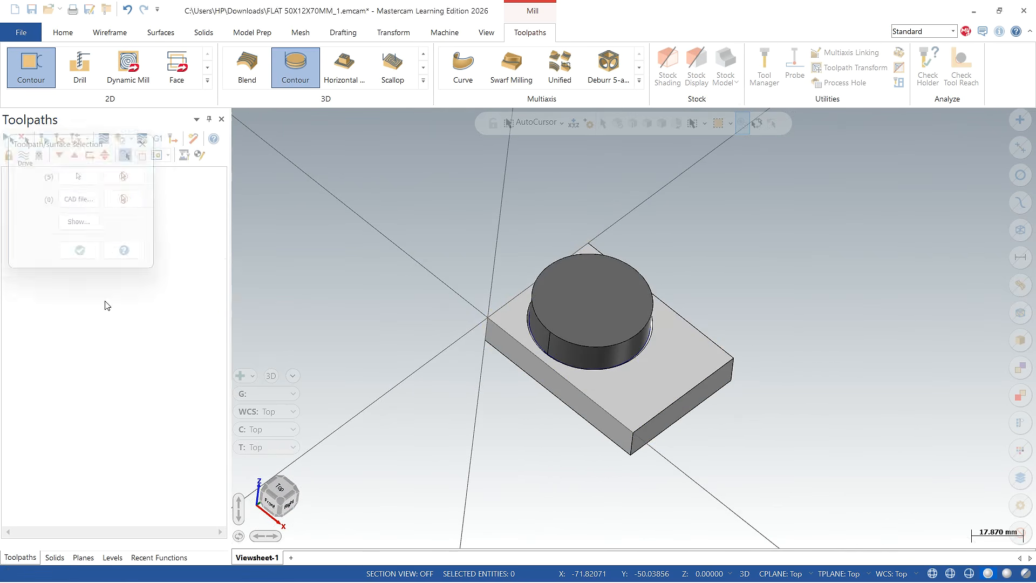
Remove all check surfaces from the Surface Finish Contour operation and regenerate its toolpath.
{"action": "left_click", "coordinate": [80, 357]}
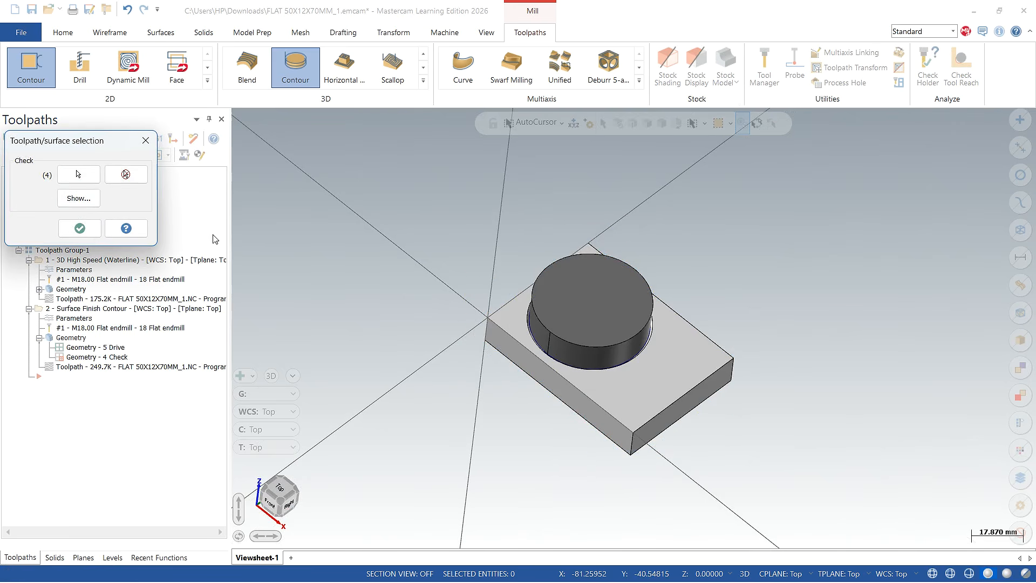
{"action": "left_click", "coordinate": [126, 174]}
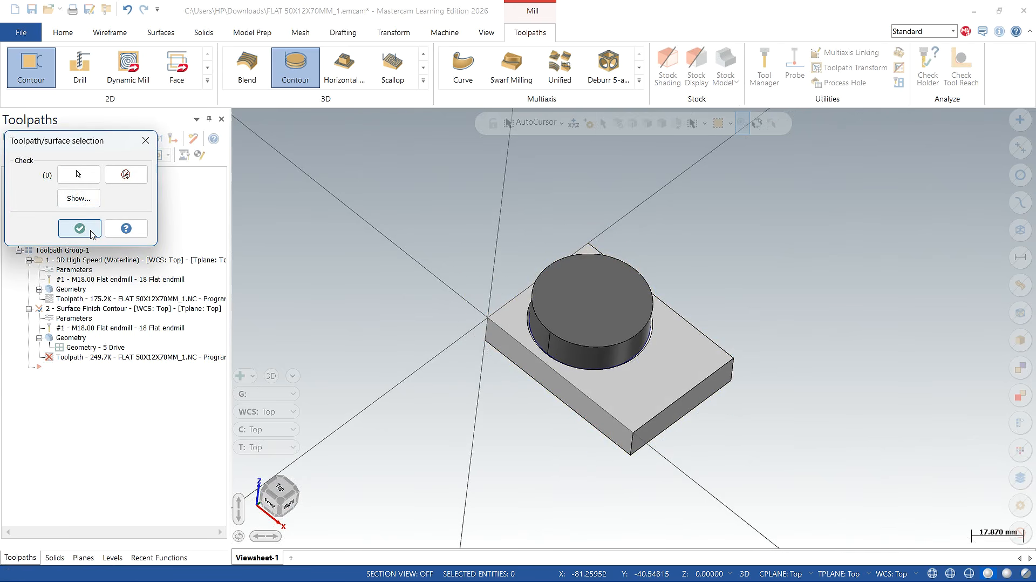
{"action": "left_click", "coordinate": [80, 229]}
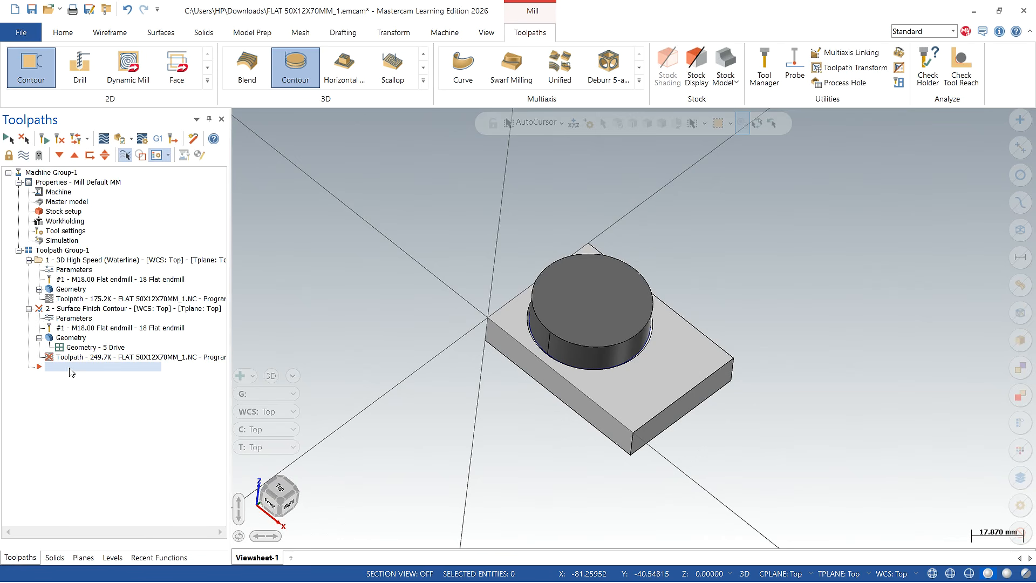
{"action": "left_click", "coordinate": [135, 357]}
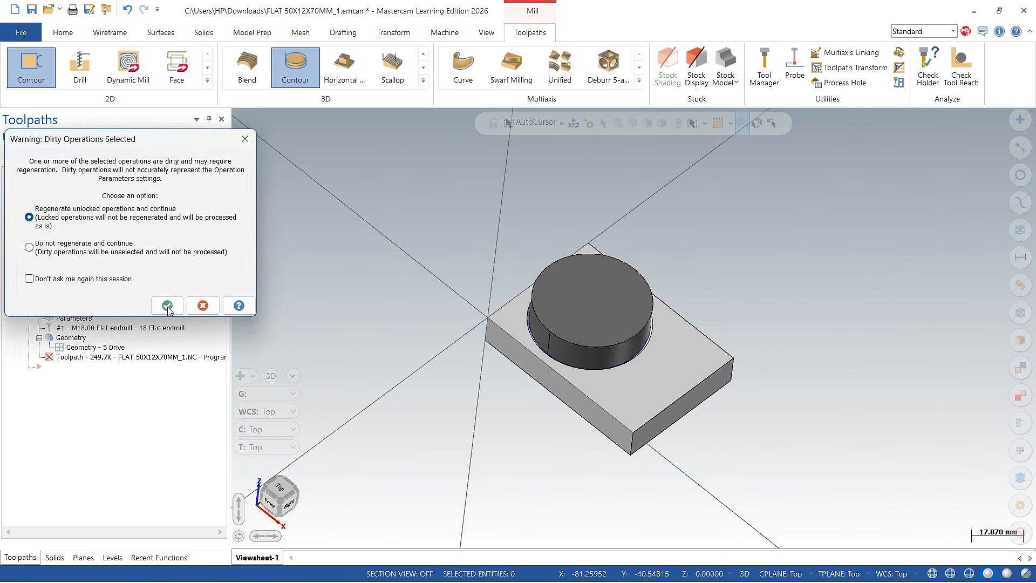
{"action": "left_click", "coordinate": [168, 306]}
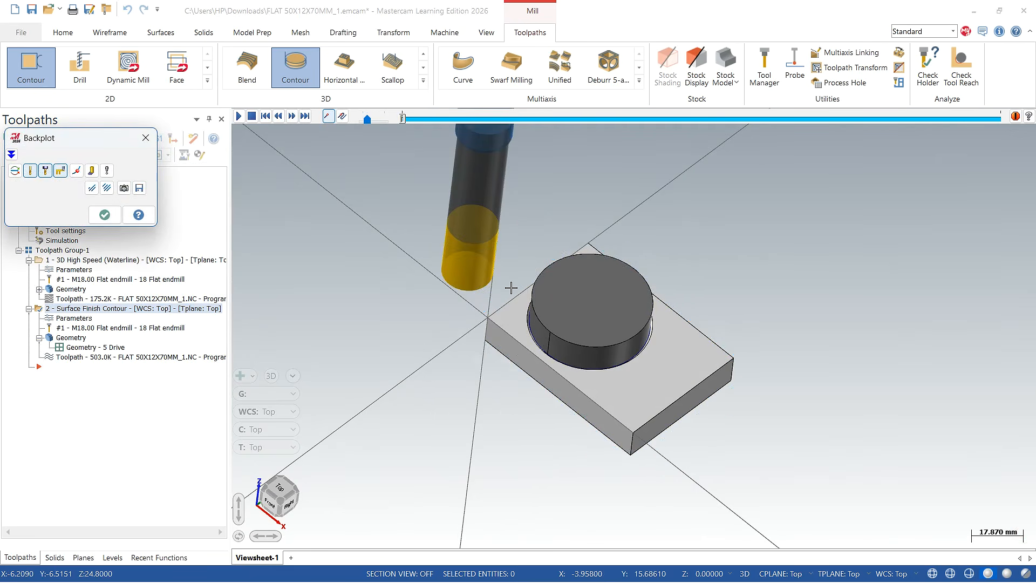
{"action": "left_click", "coordinate": [105, 216]}
Display the model in wireframe and examine the contour toolpath inside the circular pocket and around the plate.
{"action": "middle_click_drag", "start_coordinate": [575, 316], "coordinate": [610, 240]}
{"action": "key", "text": "alt+7"}
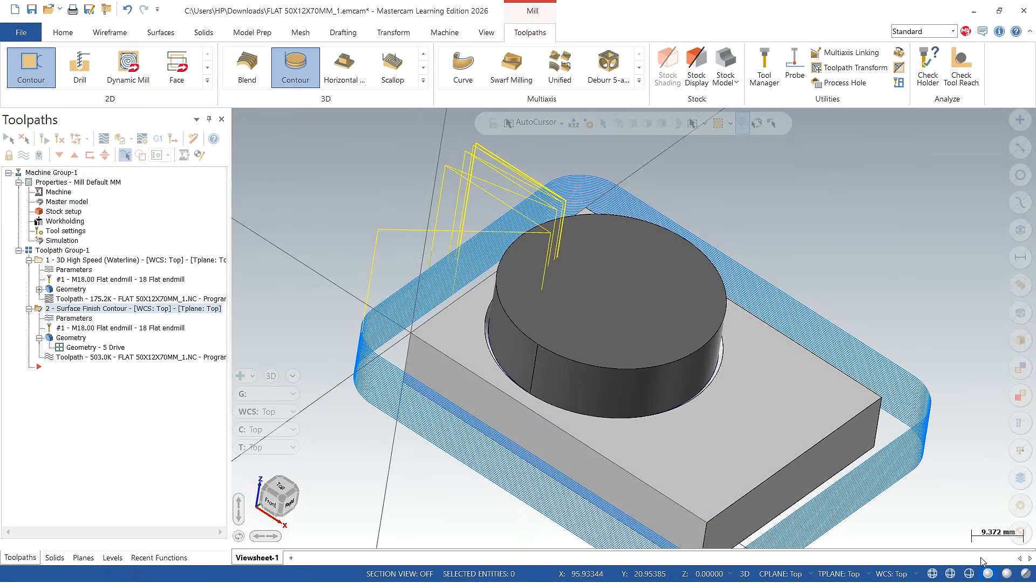
{"action": "left_click", "coordinate": [933, 576]}
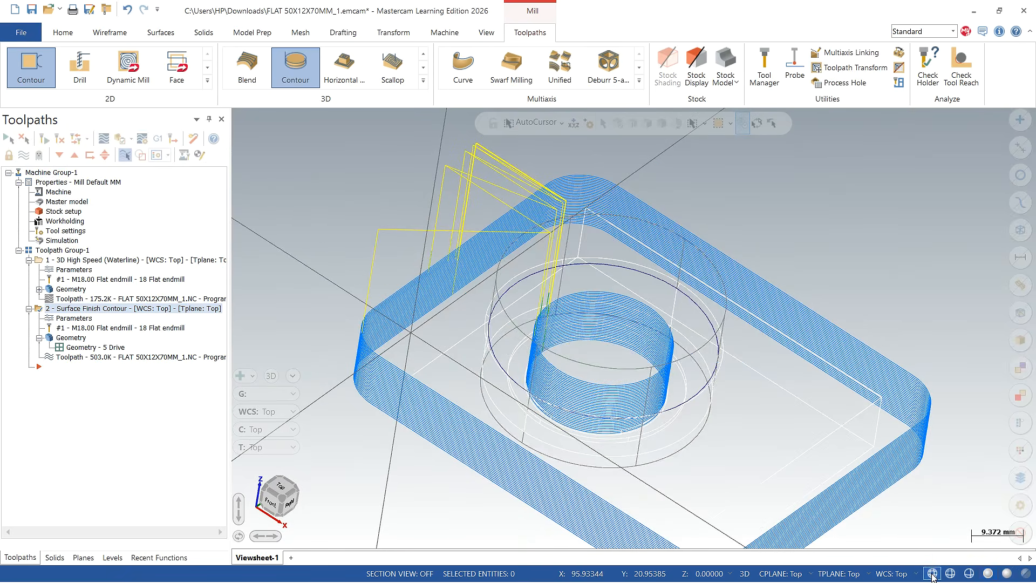
{"action": "middle_click_drag", "start_coordinate": [488, 351], "coordinate": [512, 364]}
{"action": "scroll", "coordinate": [646, 269], "scroll_direction": "down", "scroll_amount": 10}
{"action": "mouse_move", "coordinate": [592, 360]}
{"action": "middle_mouse_down"}
{"action": "mouse_move", "coordinate": [594, 378]}
{"action": "mouse_move", "coordinate": [588, 368]}
{"action": "middle_mouse_up"}
Review the Surface Finish Contour tool parameters and show the drive surfaces in the wireframe view.
{"action": "left_click", "coordinate": [74, 318]}
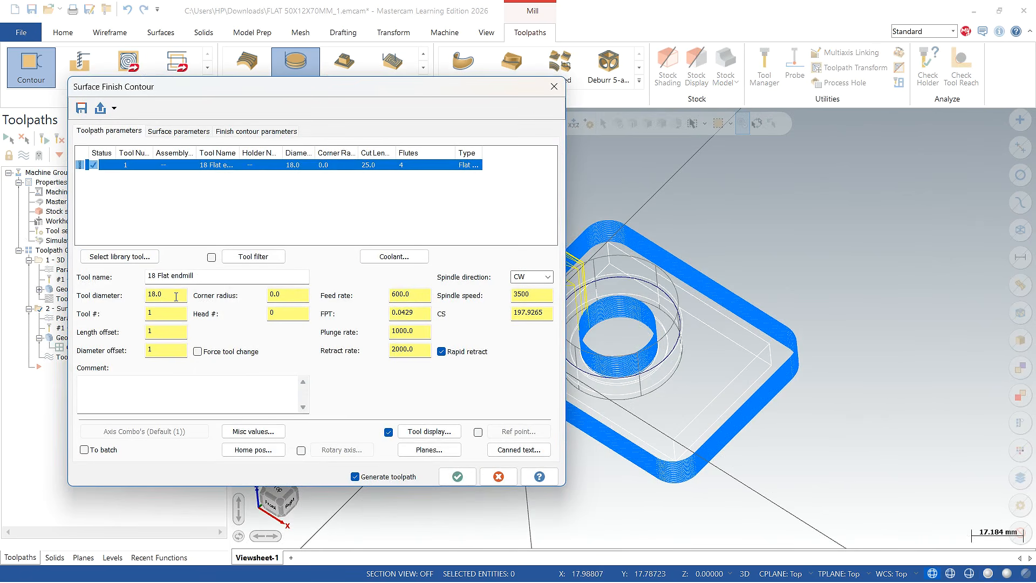
{"action": "left_click", "coordinate": [555, 86]}
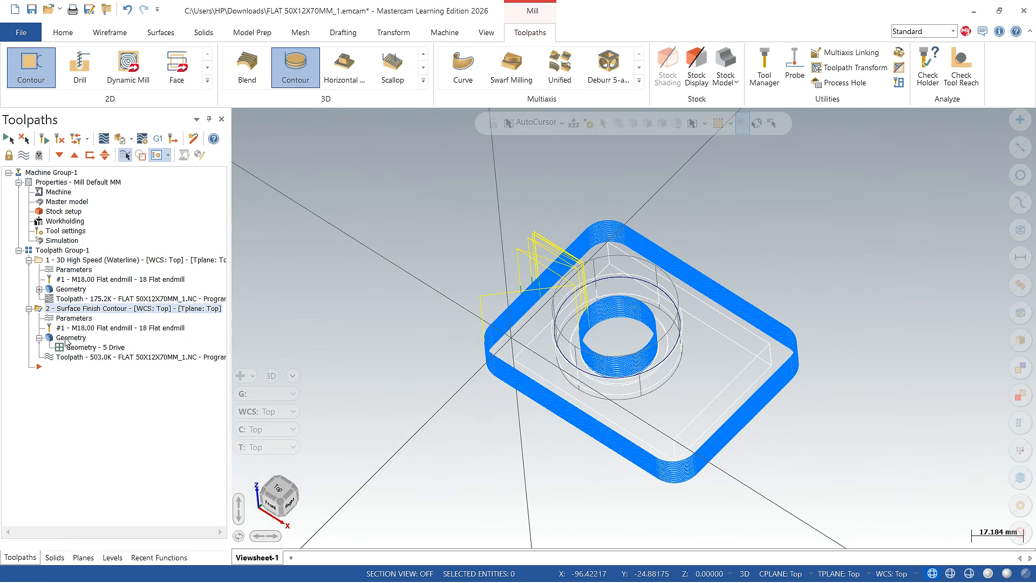
{"action": "left_click", "coordinate": [74, 347]}
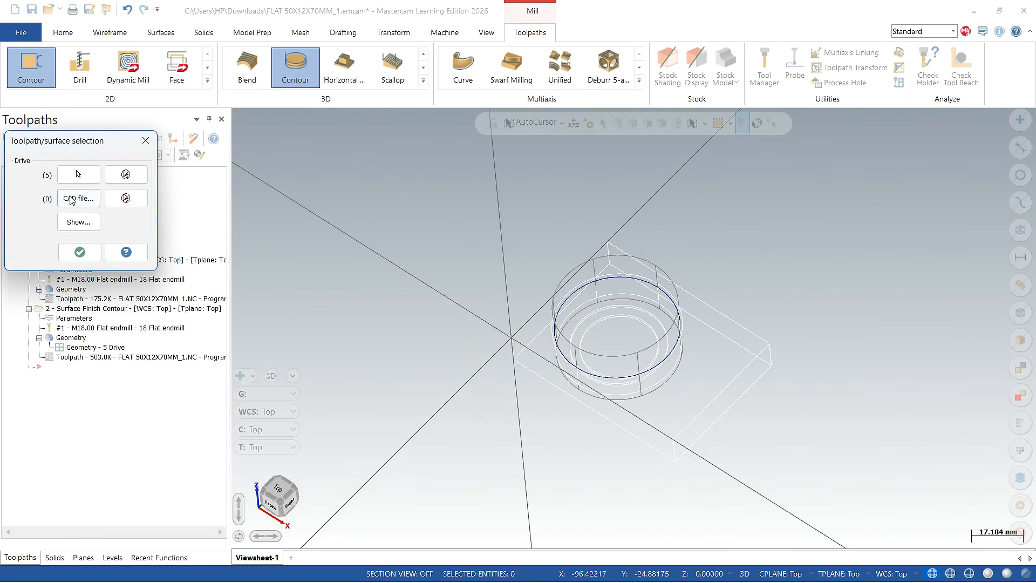
{"action": "left_click", "coordinate": [76, 224]}
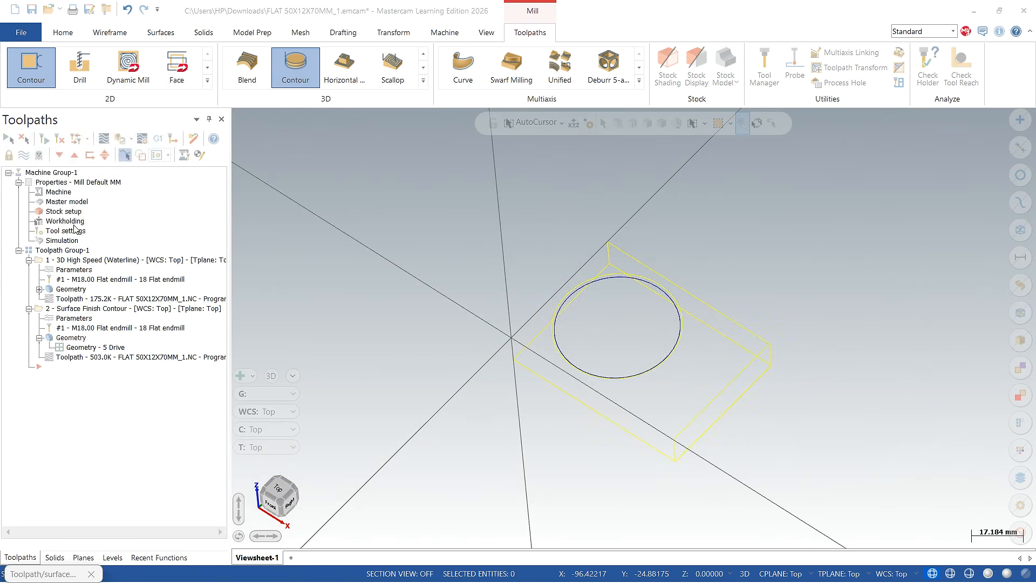
{"action": "left_click", "coordinate": [92, 200]}
{"action": "left_click", "coordinate": [80, 251]}
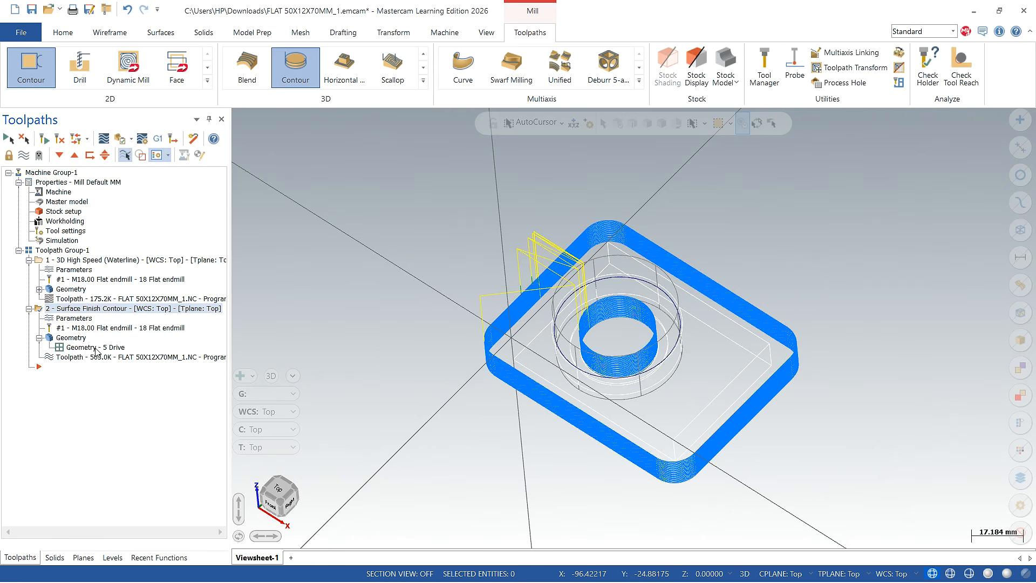
Add the cylinder's top face as the contour operation's check surface in shaded display and regenerate the toolpath.
{"action": "left_click", "coordinate": [81, 342]}
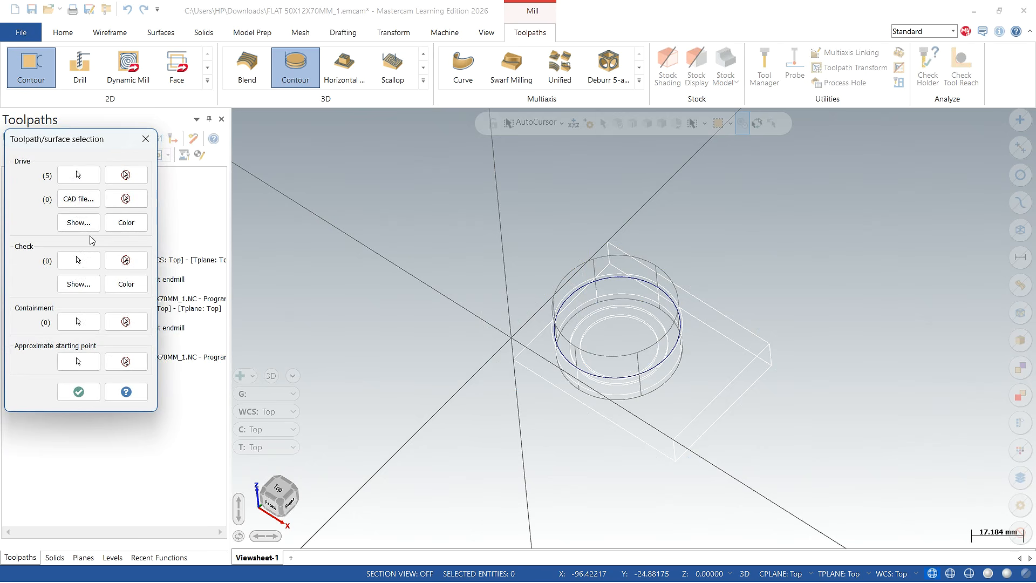
{"action": "left_click", "coordinate": [78, 260]}
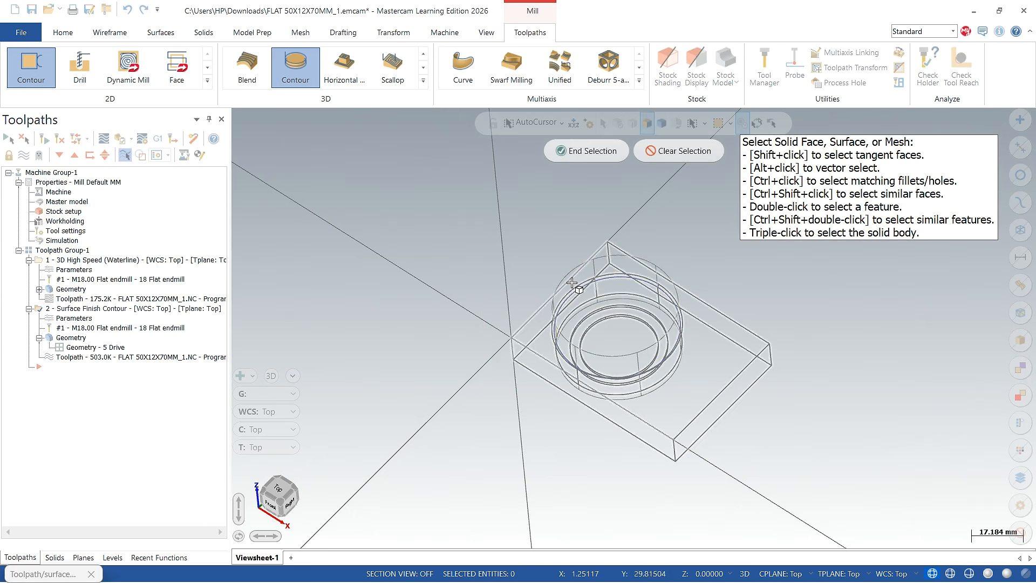
{"action": "left_click", "coordinate": [987, 574]}
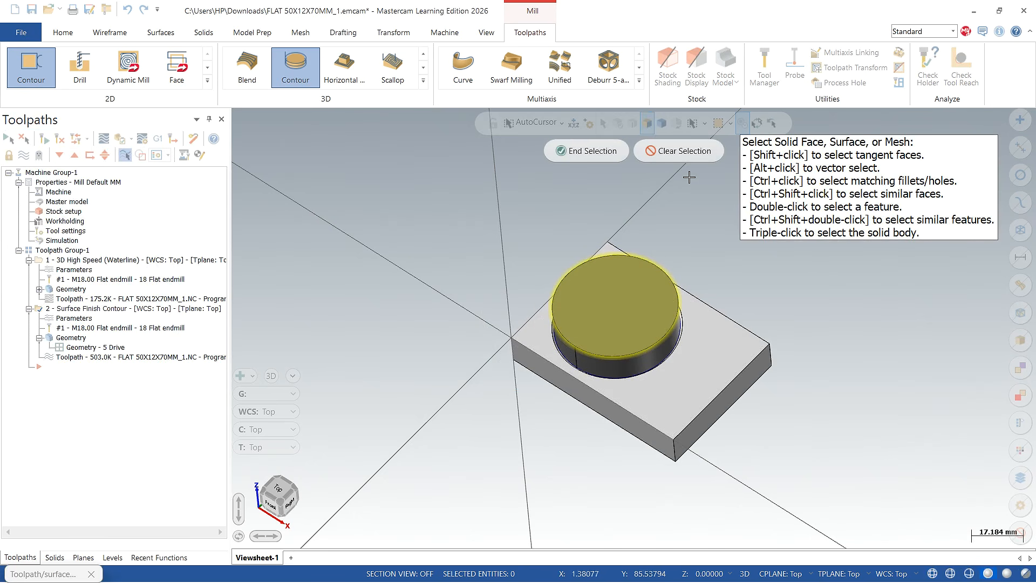
{"action": "left_click", "coordinate": [589, 153]}
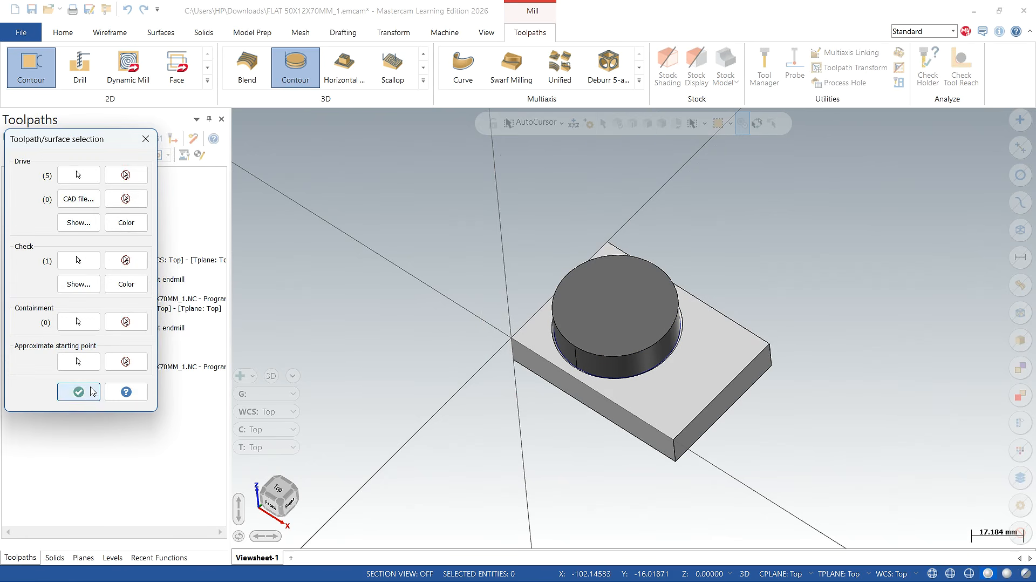
{"action": "left_click", "coordinate": [79, 387]}
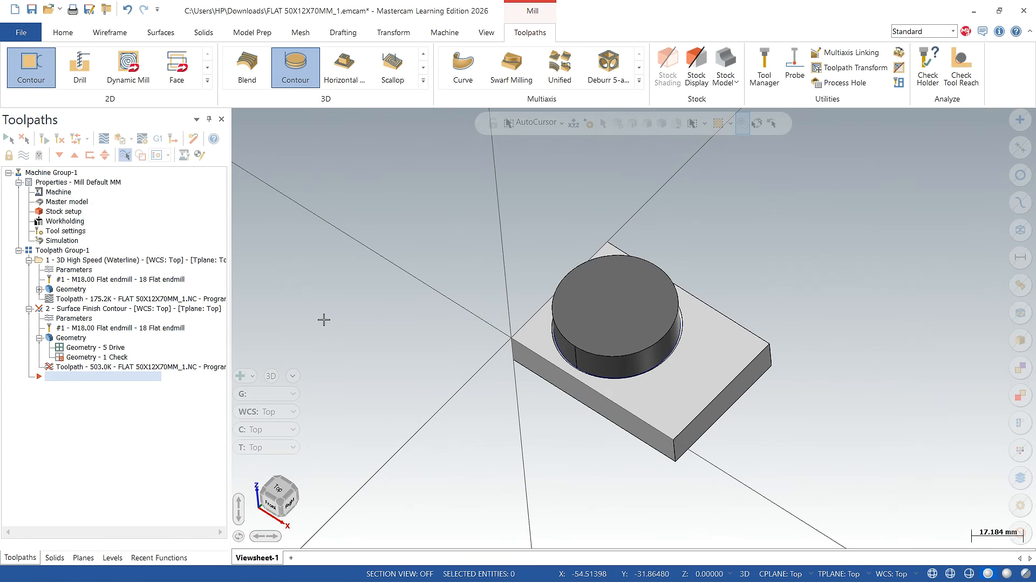
{"action": "left_click", "coordinate": [128, 370]}
{"action": "left_click", "coordinate": [167, 304]}
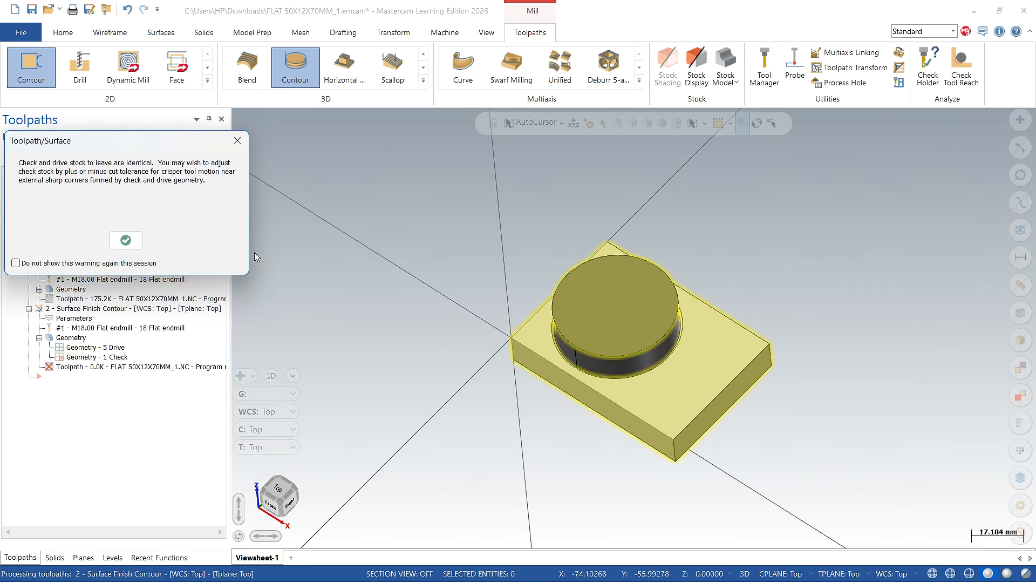
{"action": "left_click", "coordinate": [126, 239]}
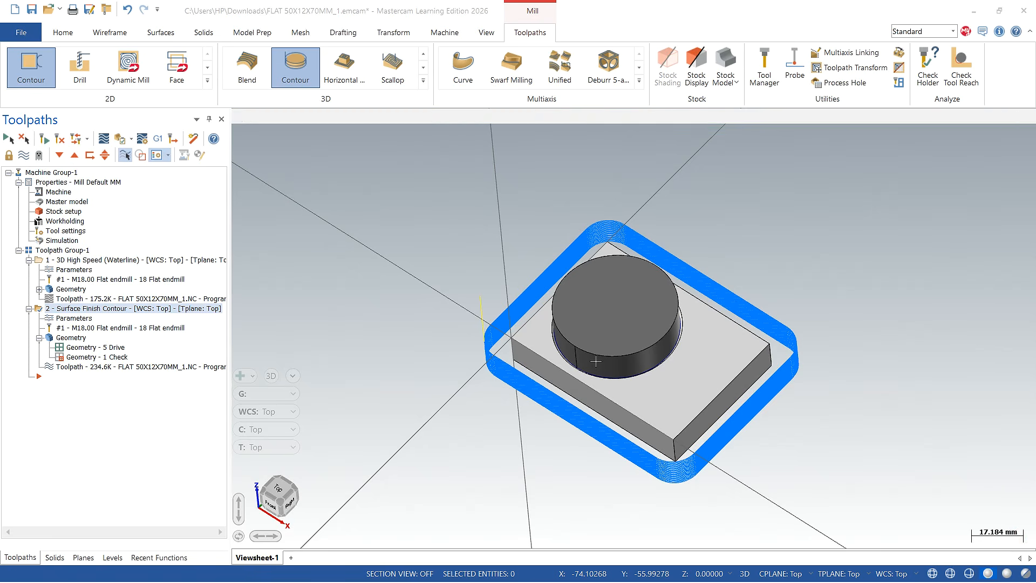
Play the backplot of the Surface Finish Contour toolpath around the plate.
{"action": "scroll", "coordinate": [597, 362], "scroll_direction": "up", "scroll_amount": 8}
{"action": "scroll", "coordinate": [628, 283], "scroll_direction": "down", "scroll_amount": 1}
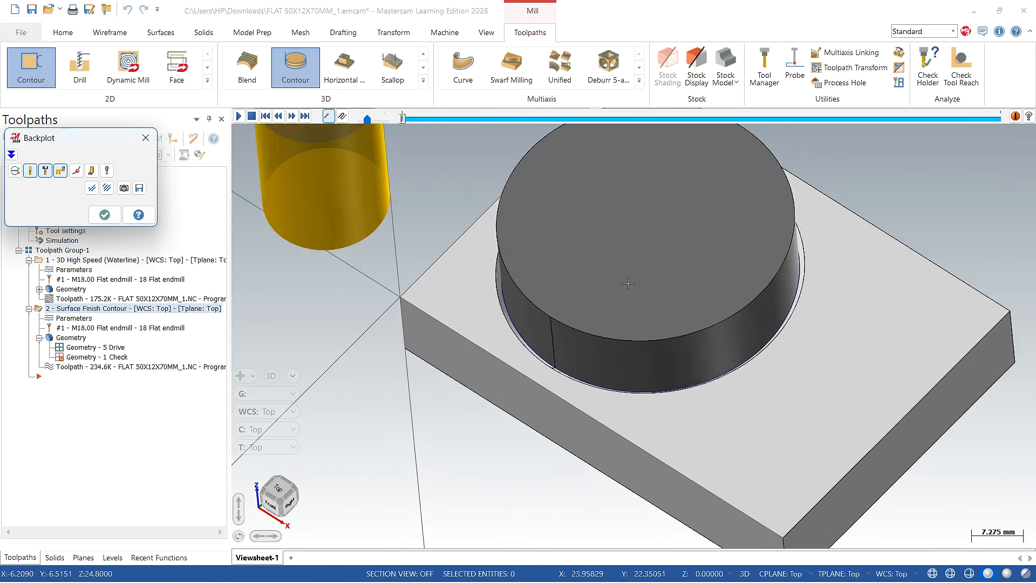
{"action": "scroll", "coordinate": [628, 283], "scroll_direction": "down", "scroll_amount": 2}
{"action": "left_click", "coordinate": [239, 116]}
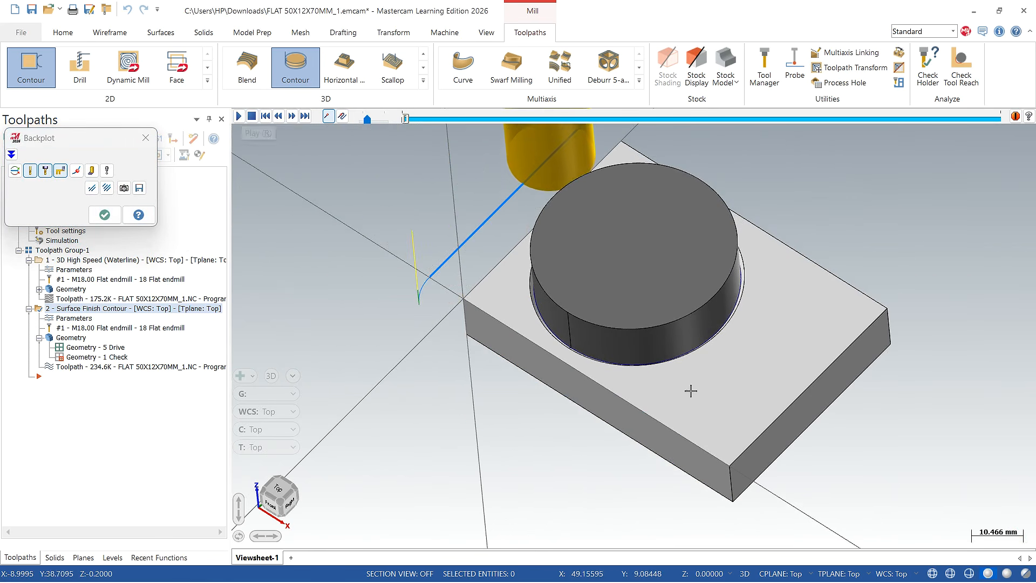
{"action": "scroll", "coordinate": [448, 302], "scroll_direction": "down", "scroll_amount": 1}
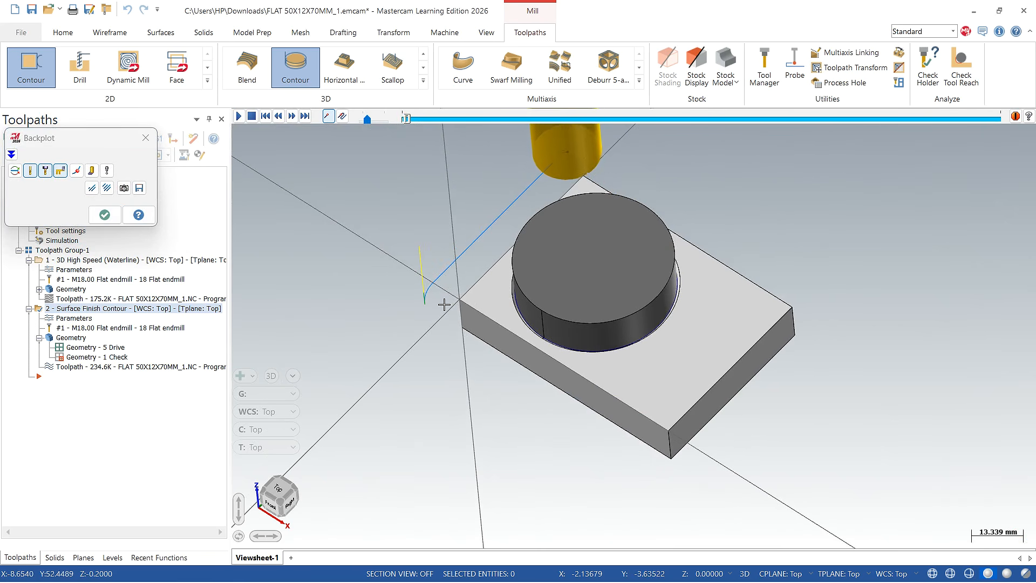
Close the backplot and examine the Surface Finish Contour toolpath around the plate in wireframe display.
{"action": "left_click", "coordinate": [105, 215]}
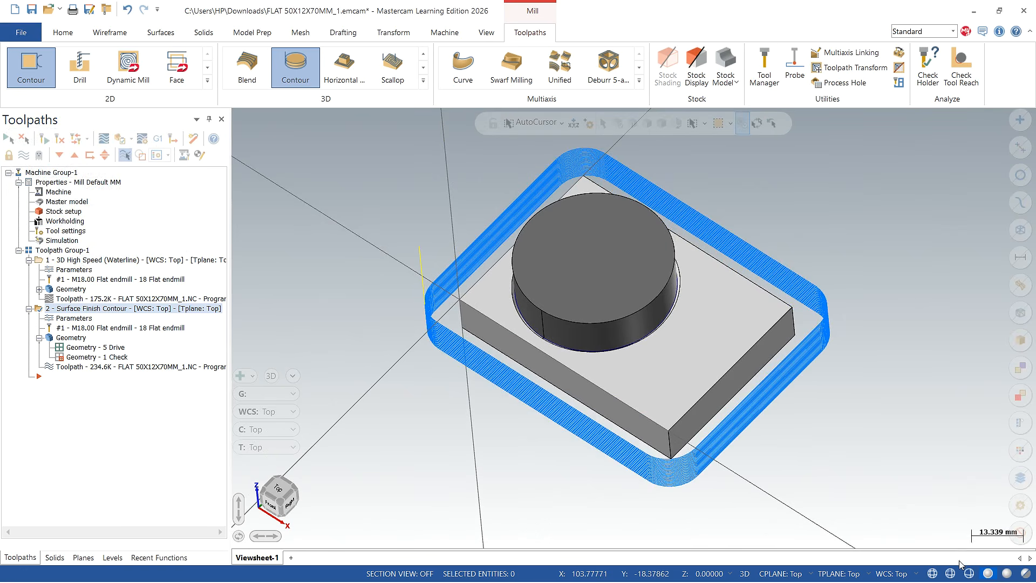
{"action": "left_click", "coordinate": [953, 576]}
{"action": "scroll", "coordinate": [554, 283], "scroll_direction": "up", "scroll_amount": 5}
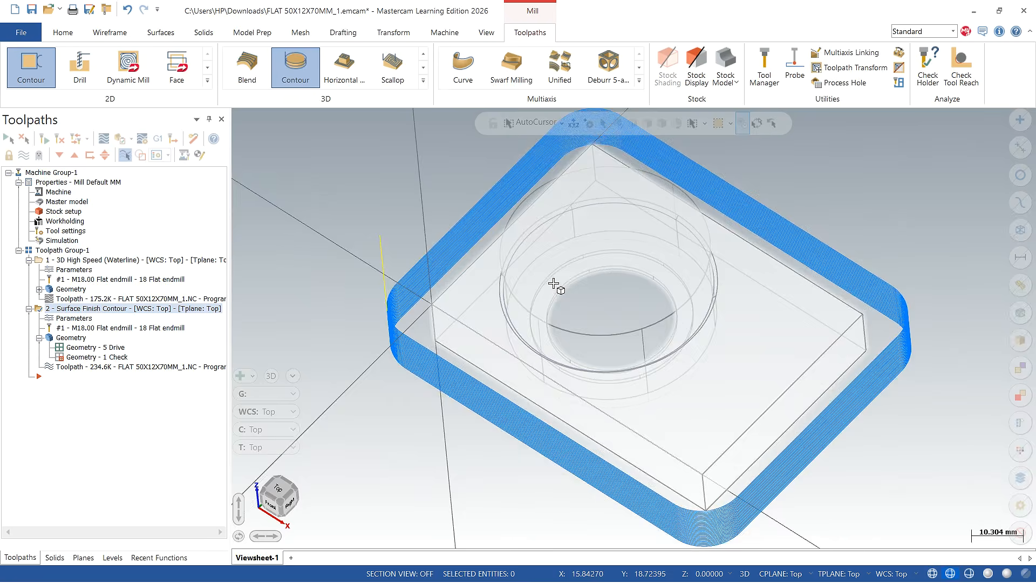
{"action": "scroll", "coordinate": [566, 303], "scroll_direction": "down", "scroll_amount": 5}
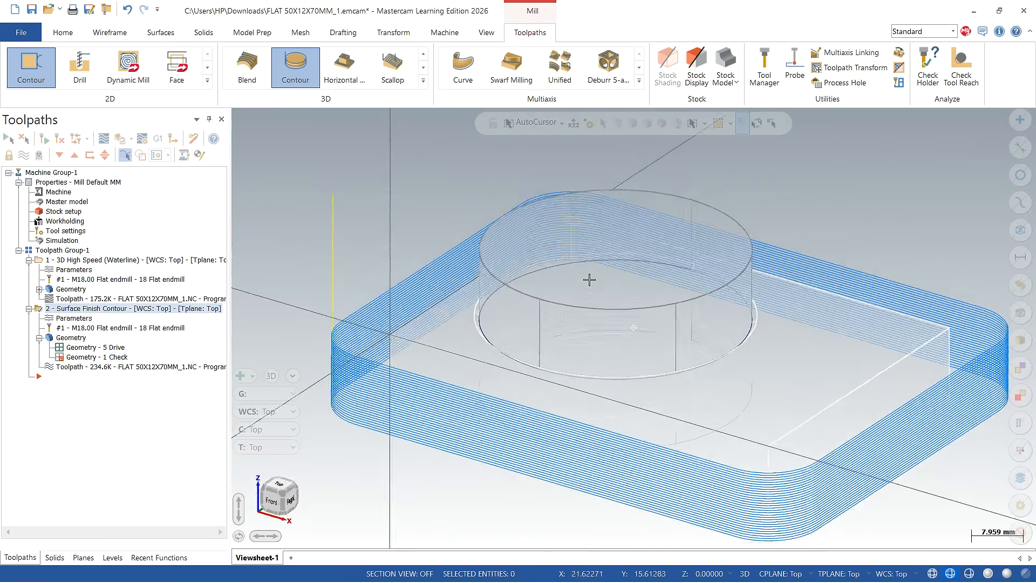
{"action": "middle_click_drag", "start_coordinate": [415, 278], "coordinate": [333, 290]}
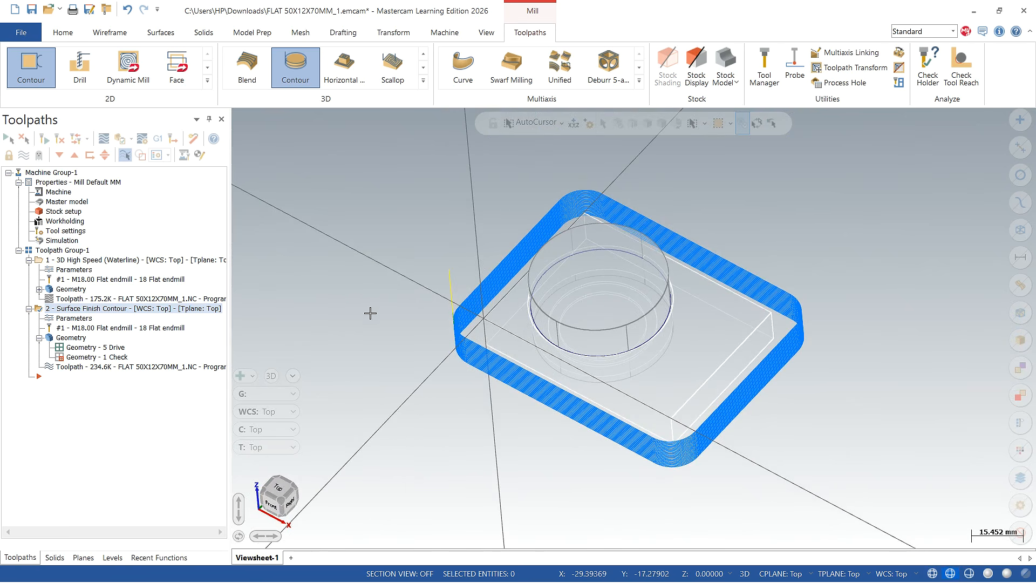
{"action": "middle_click_drag", "start_coordinate": [403, 398], "coordinate": [482, 447]}
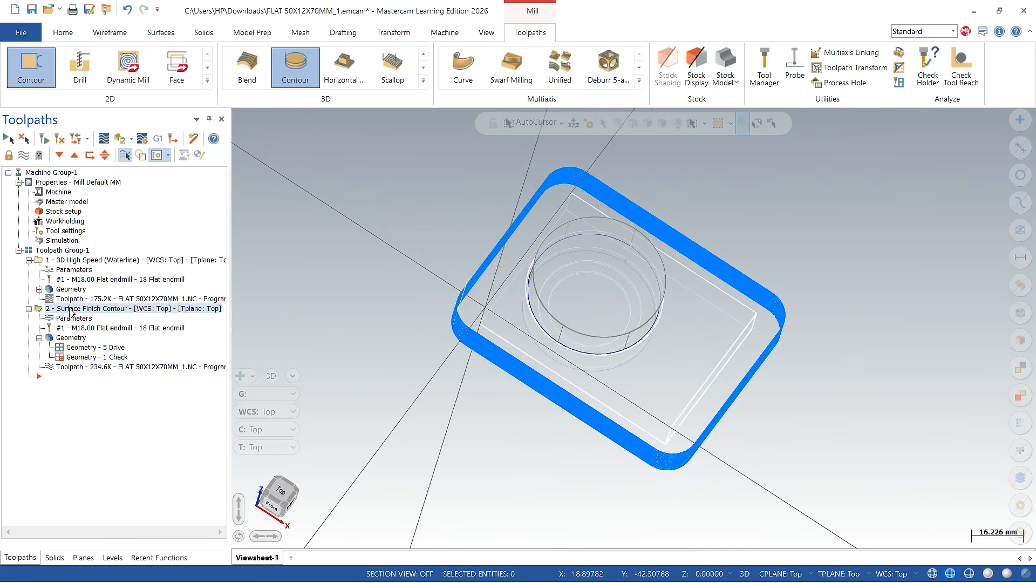
Enable entry/exit arc/line moves in the Surface Finish Contour's finish contour parameters and regenerate the toolpath.
{"action": "left_click", "coordinate": [70, 322]}
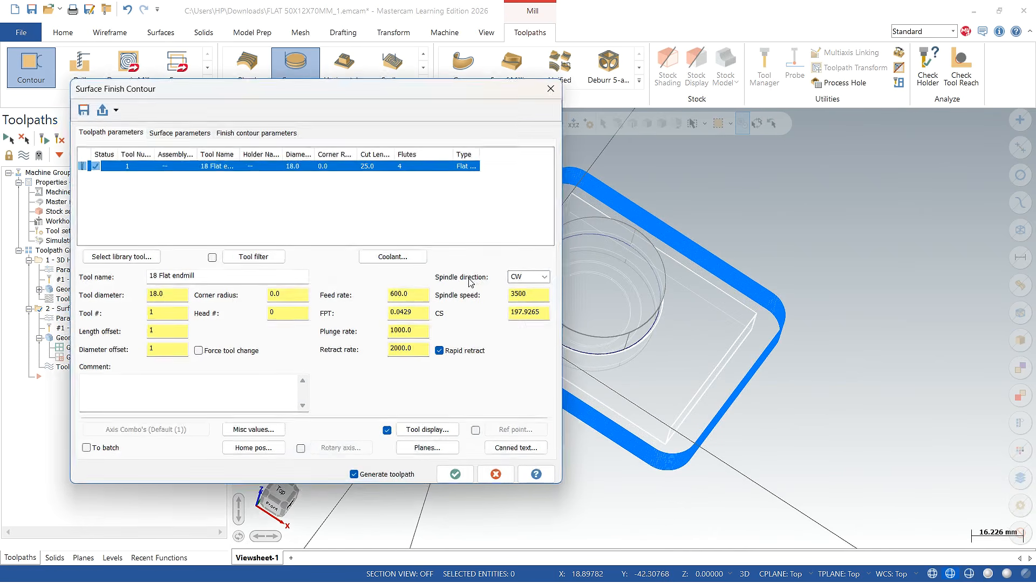
{"action": "left_click", "coordinate": [184, 133]}
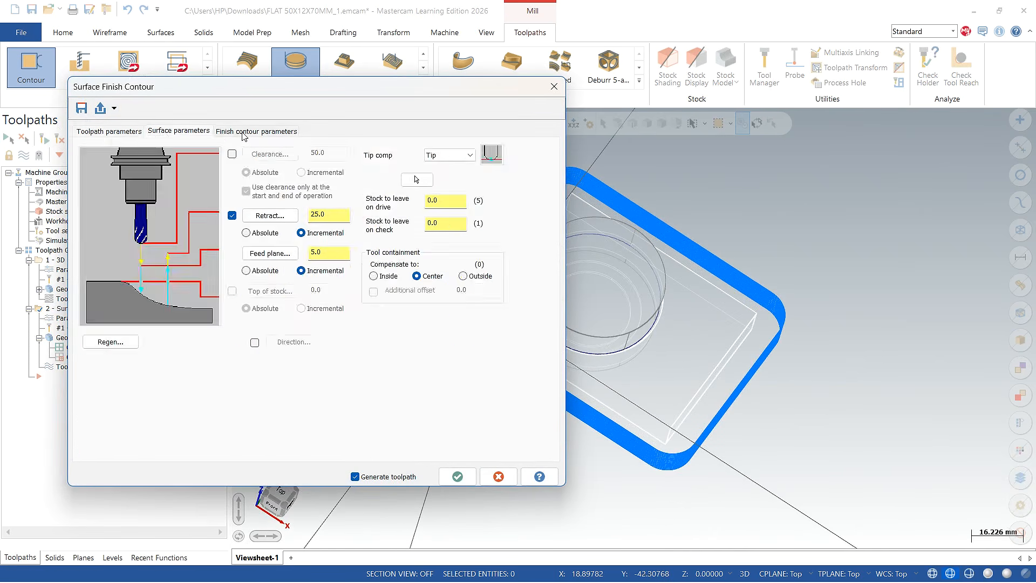
{"action": "left_click", "coordinate": [253, 132]}
{"action": "left_click", "coordinate": [88, 236]}
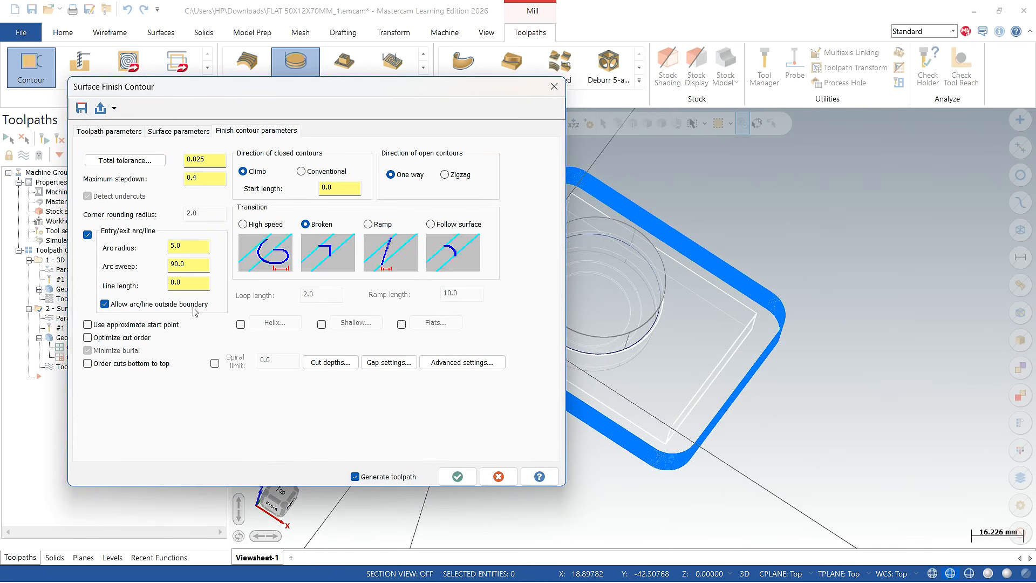
{"action": "left_click", "coordinate": [456, 477]}
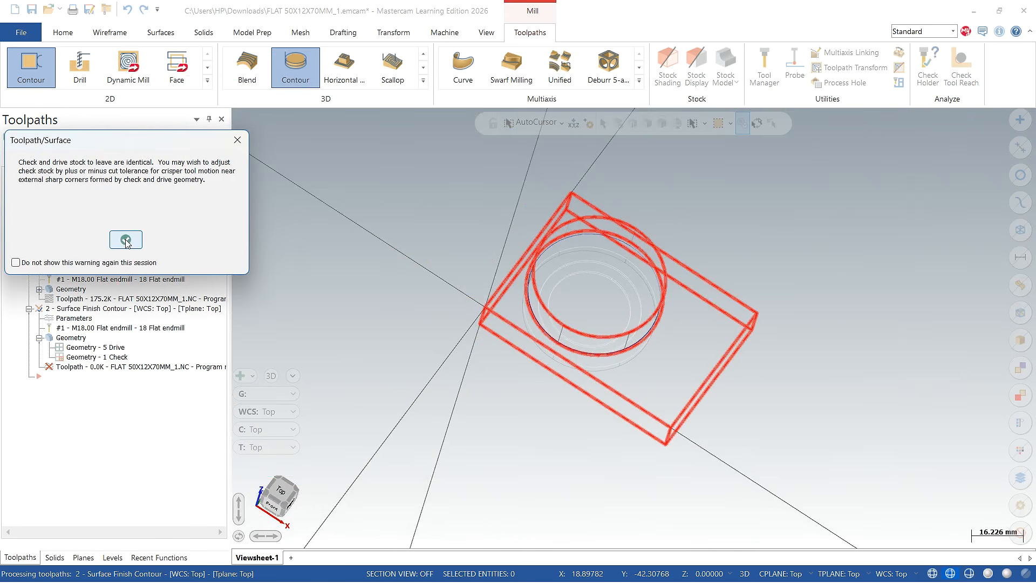
{"action": "left_click", "coordinate": [126, 240]}
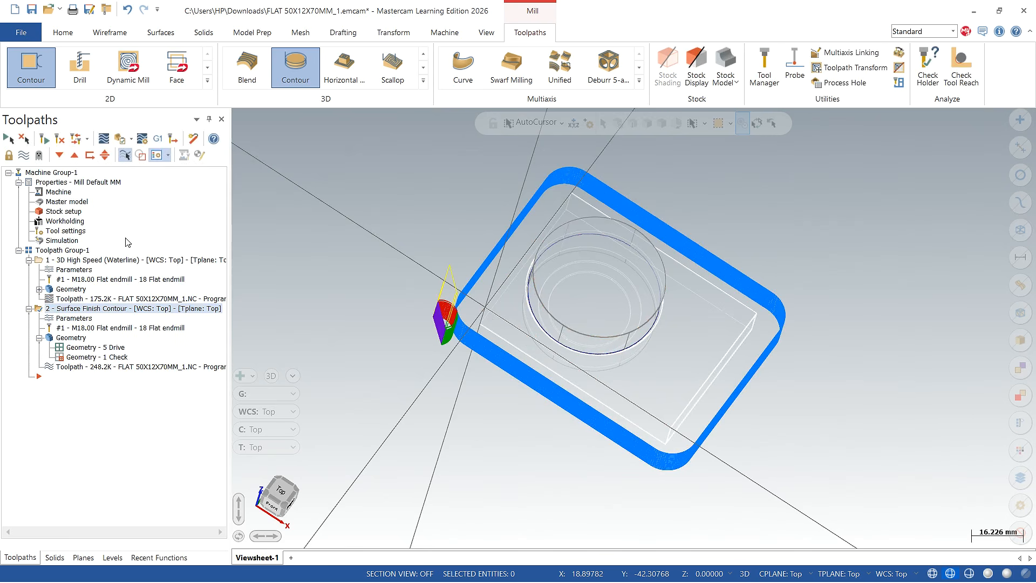
{"action": "scroll", "coordinate": [423, 342], "scroll_direction": "up", "scroll_amount": 5}
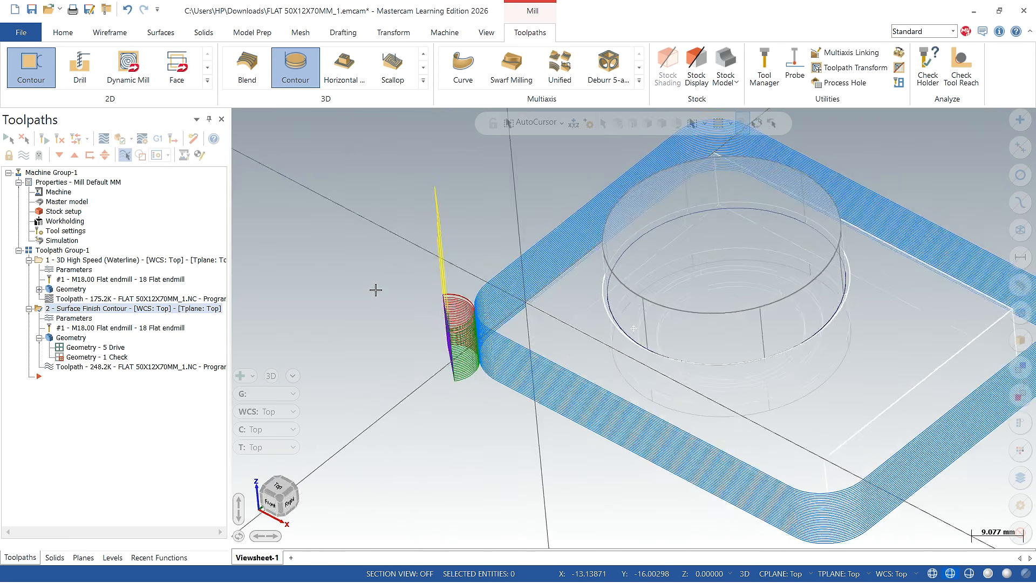
{"action": "scroll", "coordinate": [375, 290], "scroll_direction": "down", "scroll_amount": 1}
{"action": "scroll", "coordinate": [342, 342], "scroll_direction": "down", "scroll_amount": 3}
{"action": "mouse_move", "coordinate": [383, 452]}
{"action": "middle_mouse_down"}
{"action": "mouse_move", "coordinate": [439, 398]}
{"action": "mouse_move", "coordinate": [394, 443]}
{"action": "middle_mouse_up"}
Generate a setup sheet report for the Surface Finish Contour operation using the "setup sheet (mill)" template.
{"action": "right_click", "coordinate": [86, 318]}
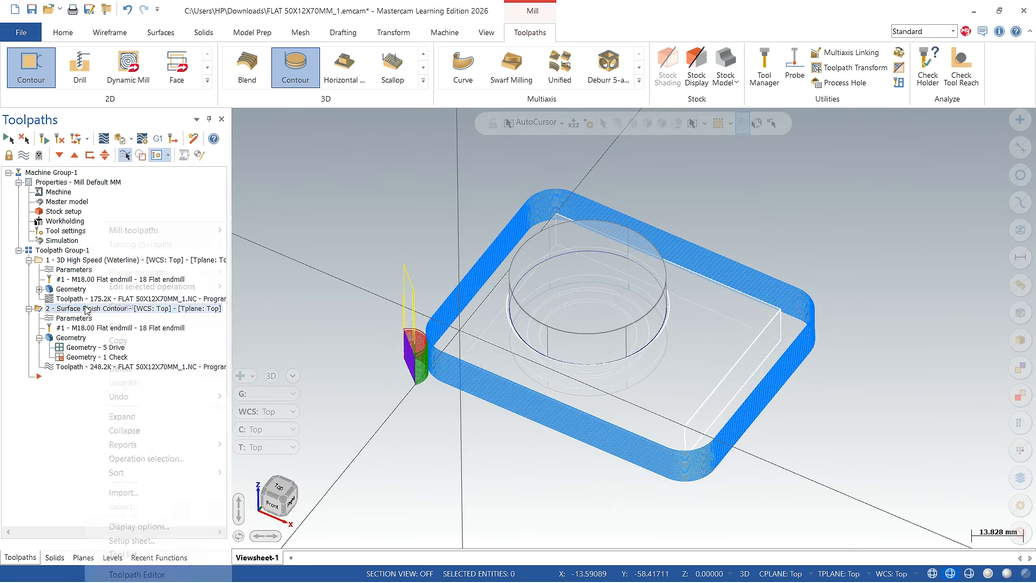
{"action": "left_click", "coordinate": [126, 541]}
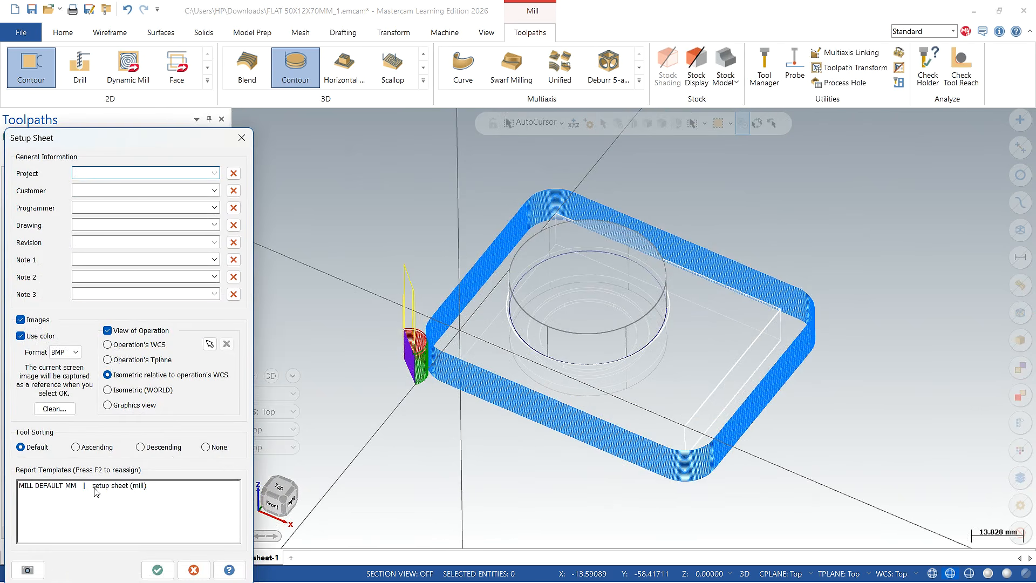
{"action": "left_click", "coordinate": [102, 491]}
{"action": "left_click", "coordinate": [154, 574]}
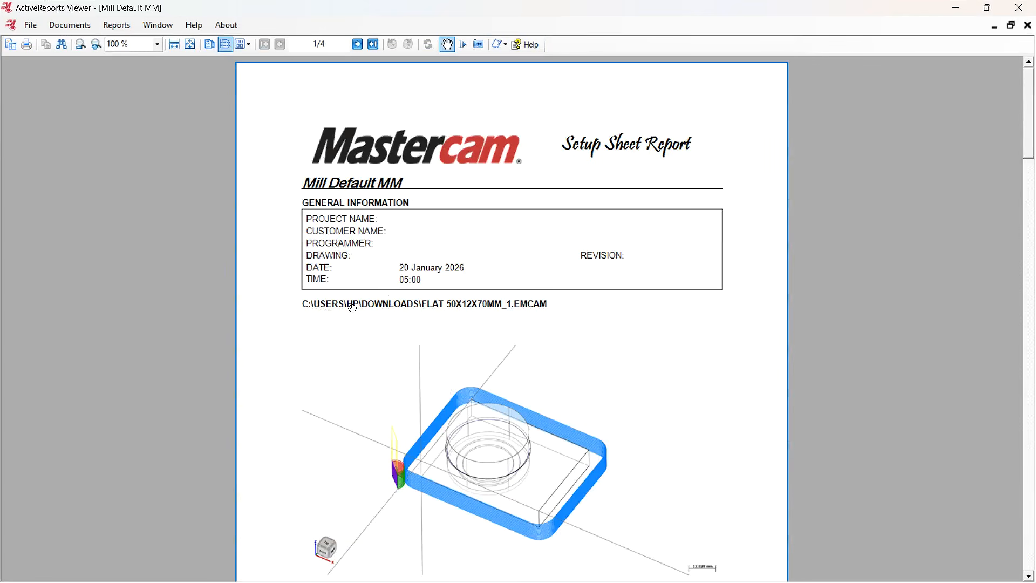
Examine the contour operation's cycle time, tool information and stock in the setup sheet report, and close the report.
{"action": "scroll", "coordinate": [495, 382], "scroll_direction": "down", "scroll_amount": 15}
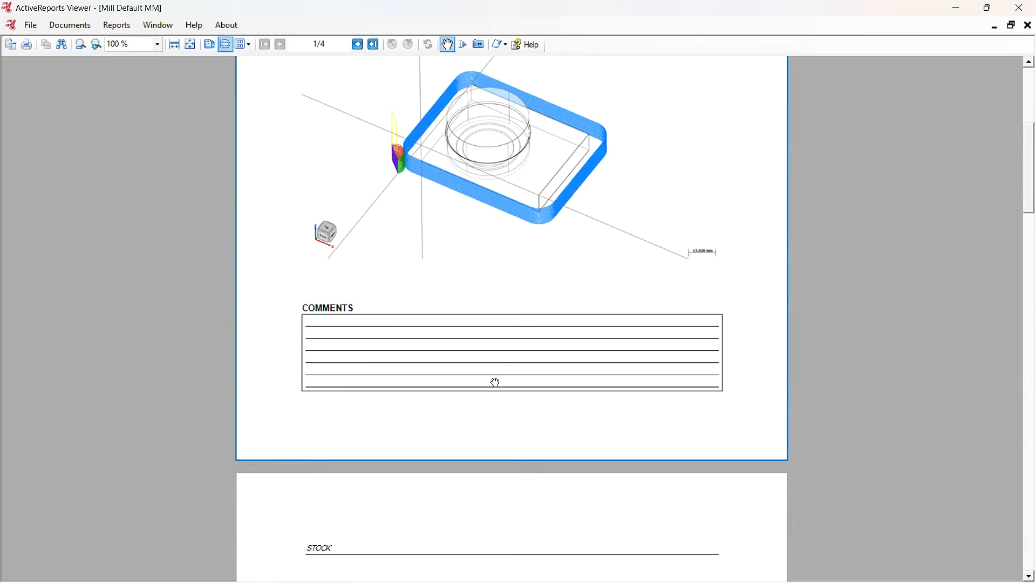
{"action": "scroll", "coordinate": [495, 382], "scroll_direction": "down", "scroll_amount": 10}
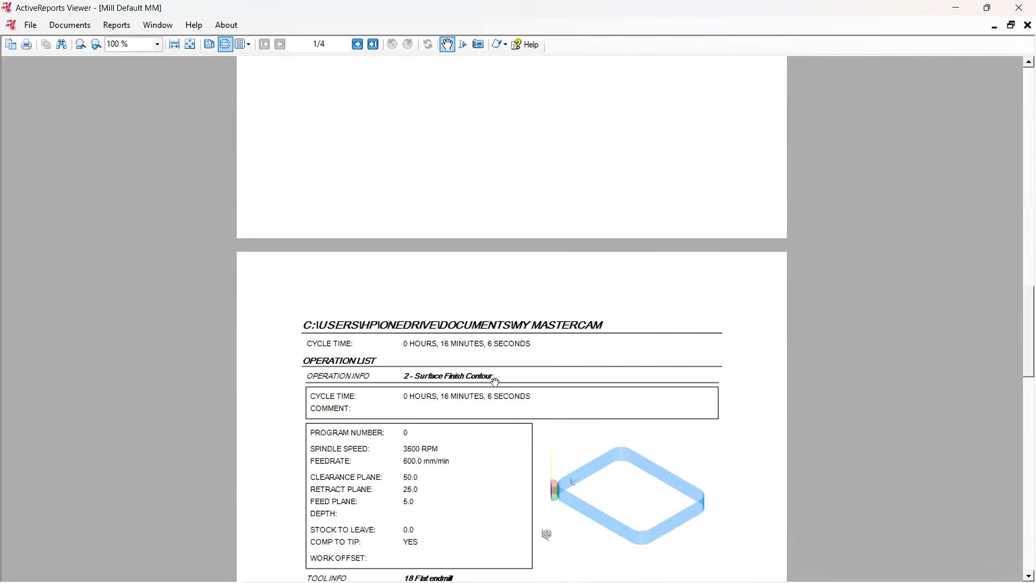
{"action": "scroll", "coordinate": [496, 382], "scroll_direction": "down", "scroll_amount": 5}
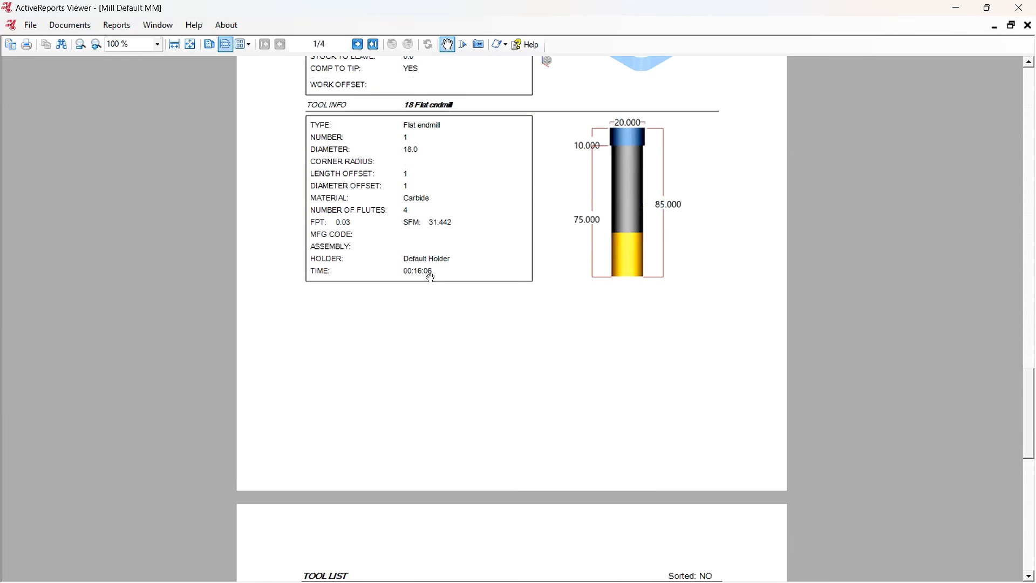
{"action": "scroll", "coordinate": [430, 276], "scroll_direction": "up", "scroll_amount": 5}
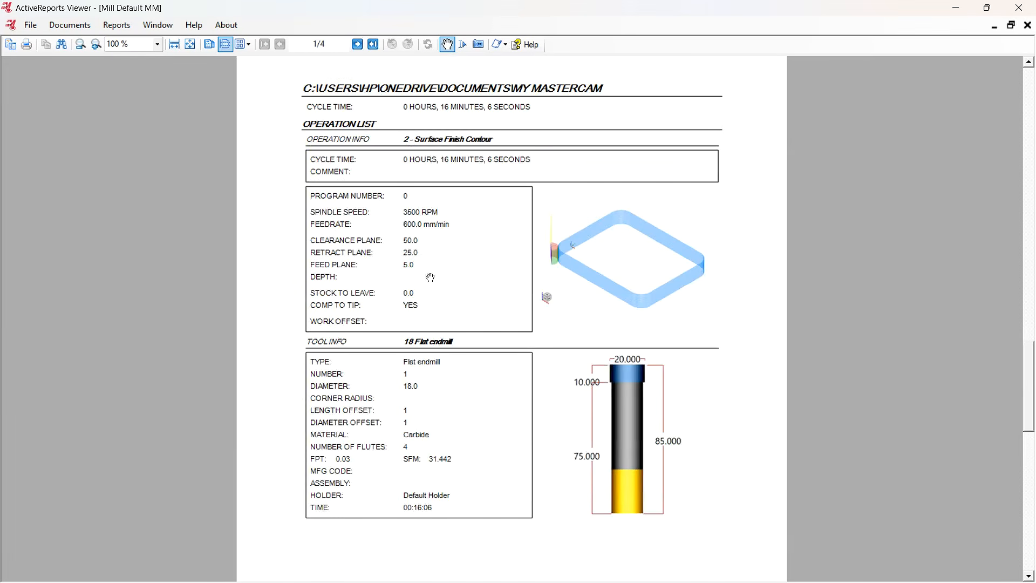
{"action": "scroll", "coordinate": [430, 277], "scroll_direction": "down", "scroll_amount": 5}
{"action": "scroll", "coordinate": [430, 277], "scroll_direction": "up", "scroll_amount": 9}
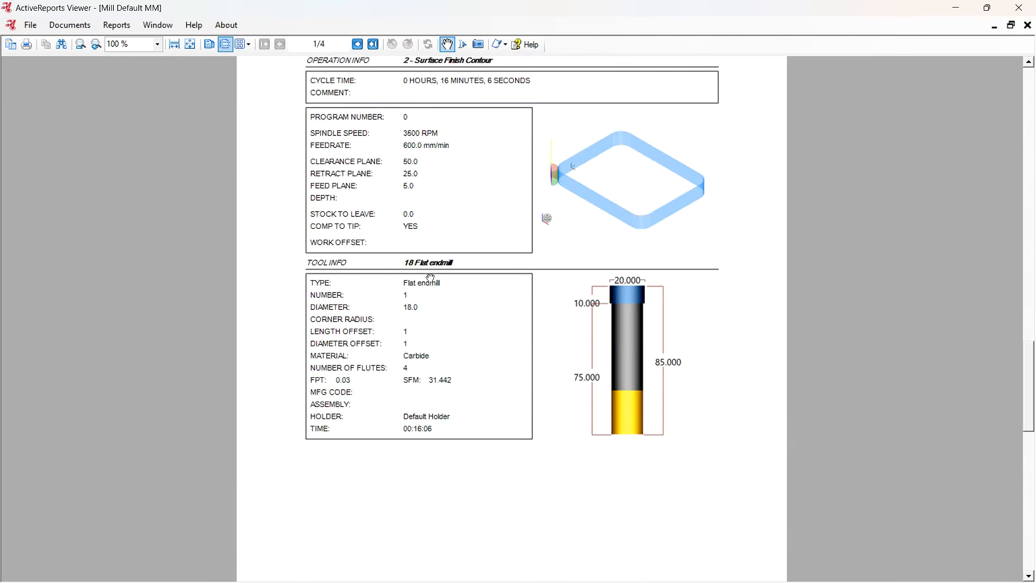
{"action": "scroll", "coordinate": [430, 277], "scroll_direction": "down", "scroll_amount": 10}
{"action": "scroll", "coordinate": [430, 277], "scroll_direction": "up", "scroll_amount": 7}
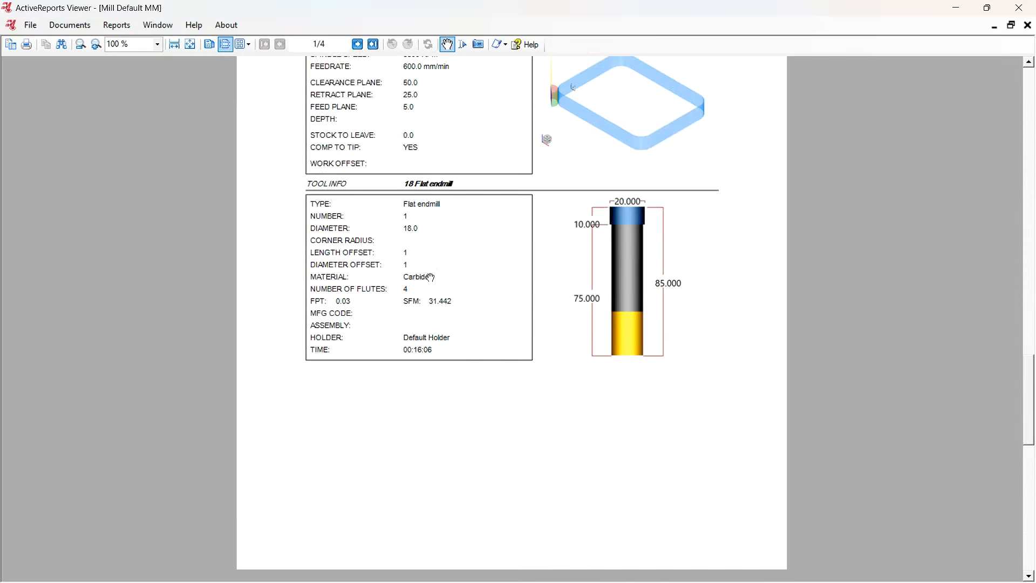
{"action": "scroll", "coordinate": [430, 277], "scroll_direction": "up", "scroll_amount": 15}
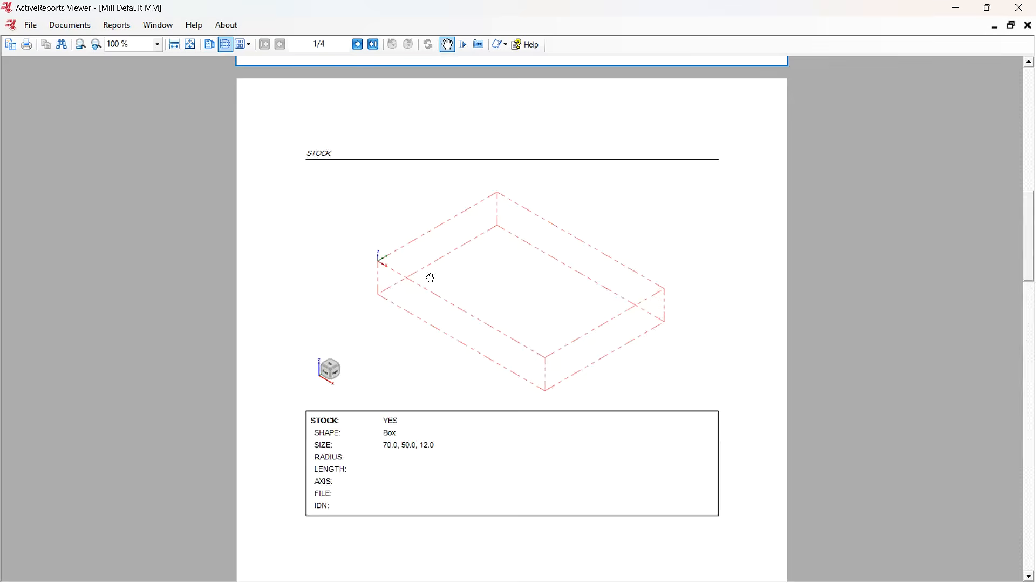
{"action": "left_click", "coordinate": [1019, 8]}
Generate the 3D High Speed (Waterline) operation's setup sheet, check its cycle time, and close the report.
{"action": "right_click", "coordinate": [81, 262]}
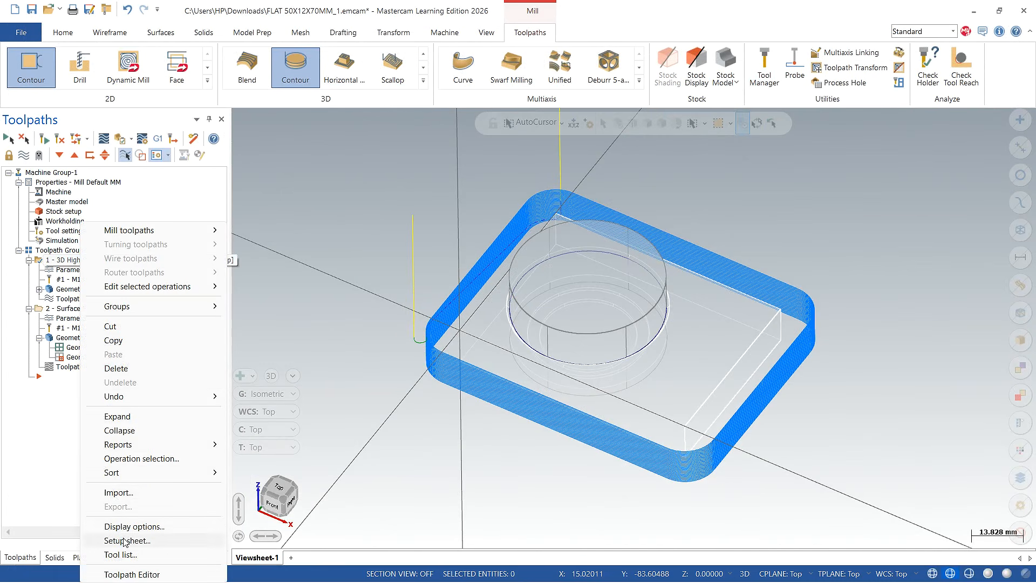
{"action": "left_click", "coordinate": [127, 540]}
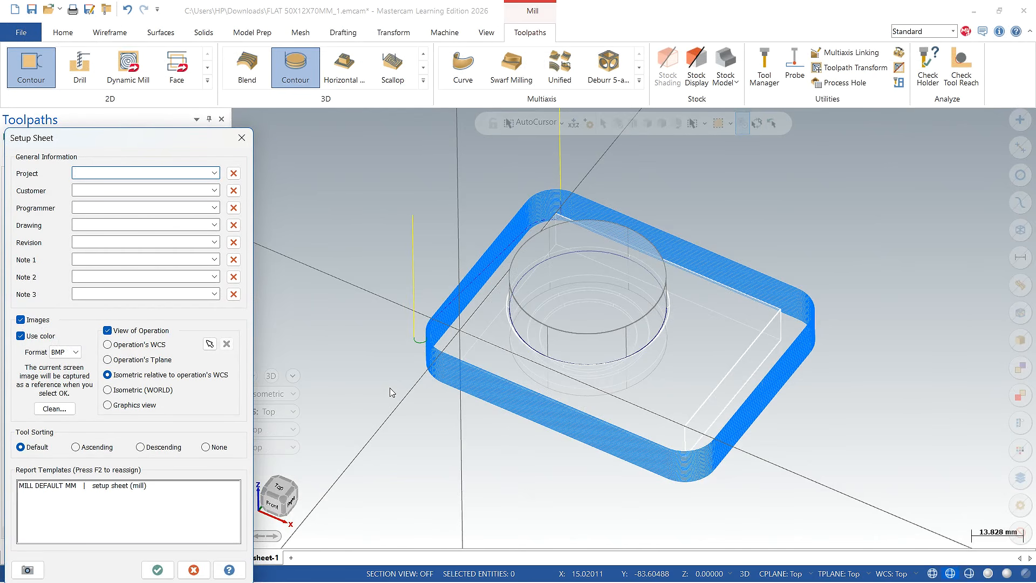
{"action": "left_click", "coordinate": [124, 485]}
{"action": "left_click", "coordinate": [158, 570]}
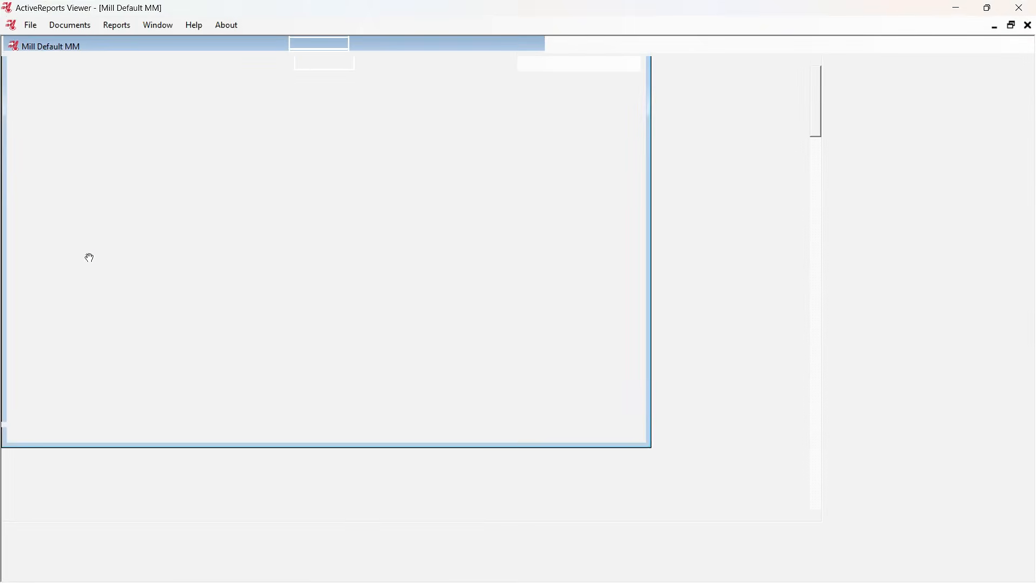
{"action": "scroll", "coordinate": [274, 344], "scroll_direction": "down", "scroll_amount": 15}
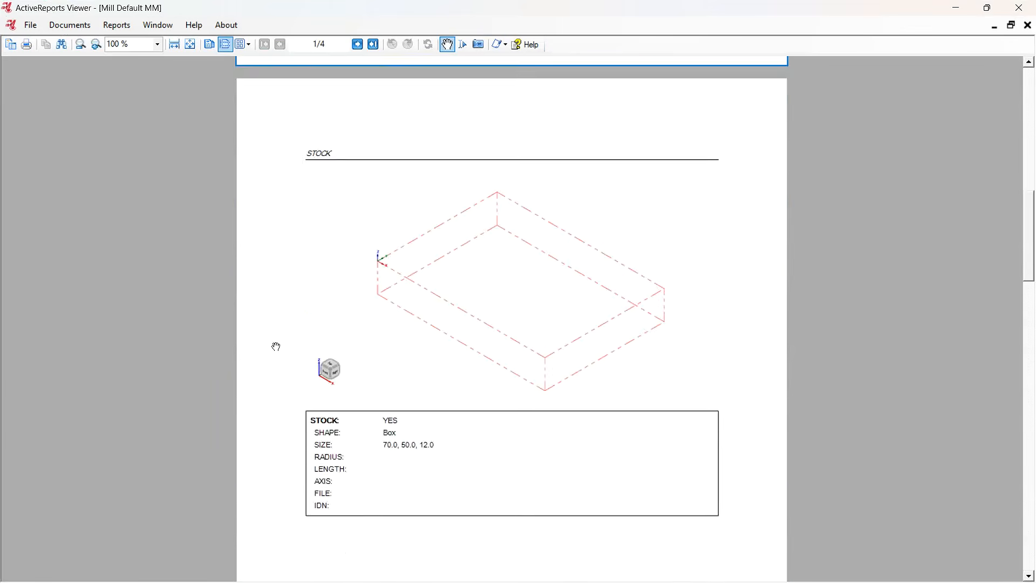
{"action": "scroll", "coordinate": [277, 347], "scroll_direction": "down", "scroll_amount": 5}
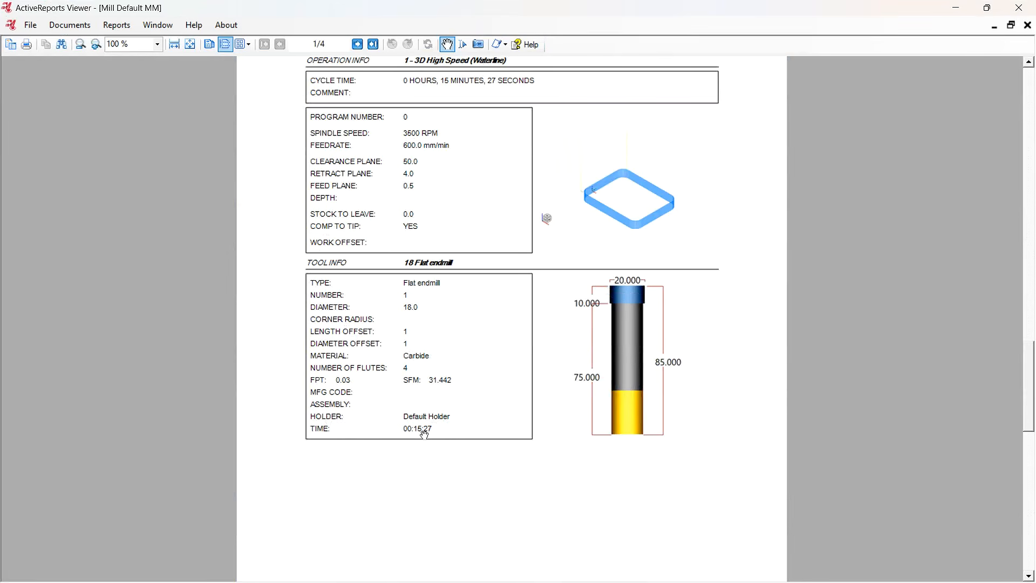
{"action": "left_click", "coordinate": [1028, 25]}
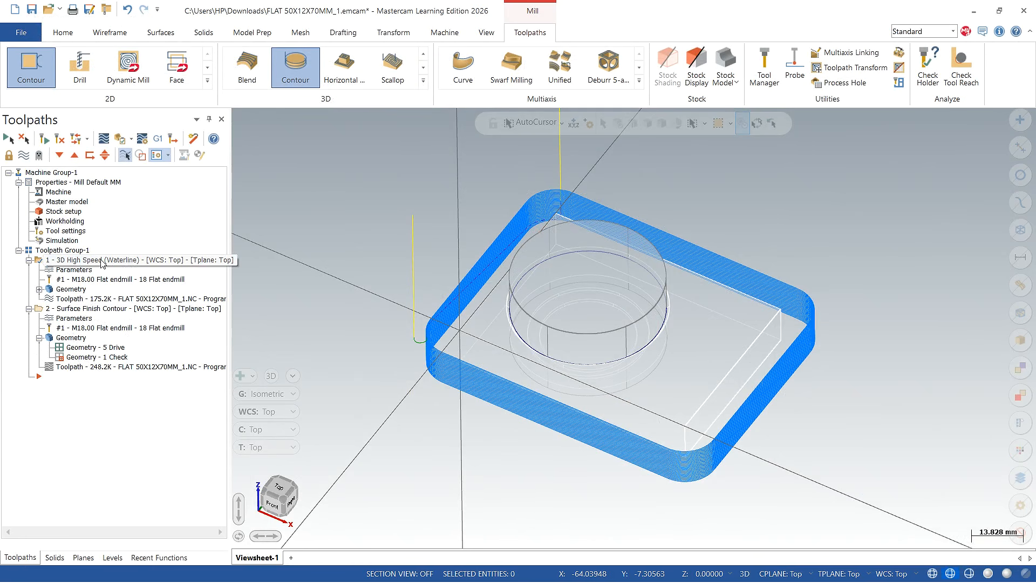
Select the Surface Finish Contour operation and show its toolpath with the model in shaded display.
{"action": "left_click", "coordinate": [80, 309]}
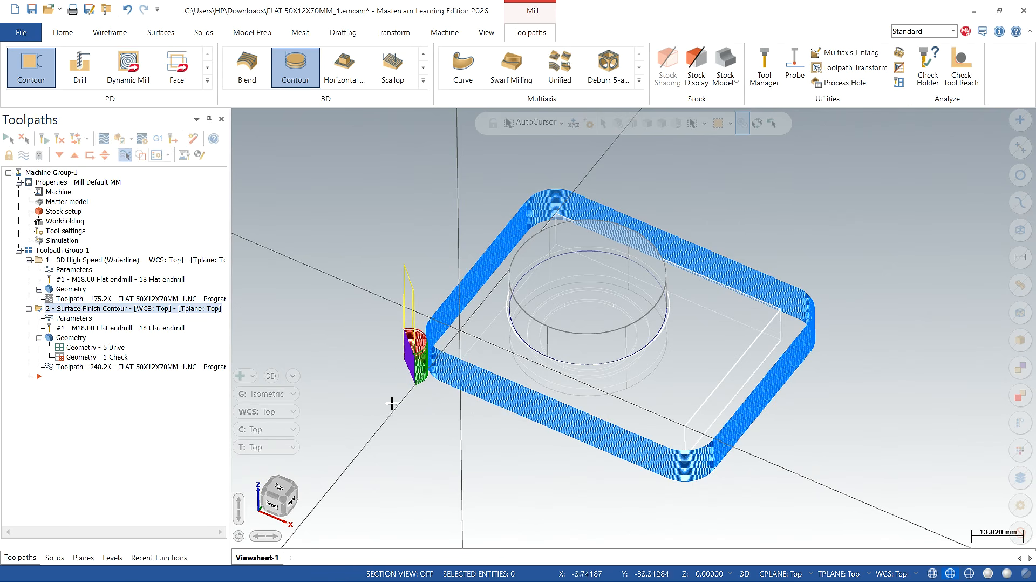
{"action": "scroll", "coordinate": [324, 316], "scroll_direction": "down", "scroll_amount": 1}
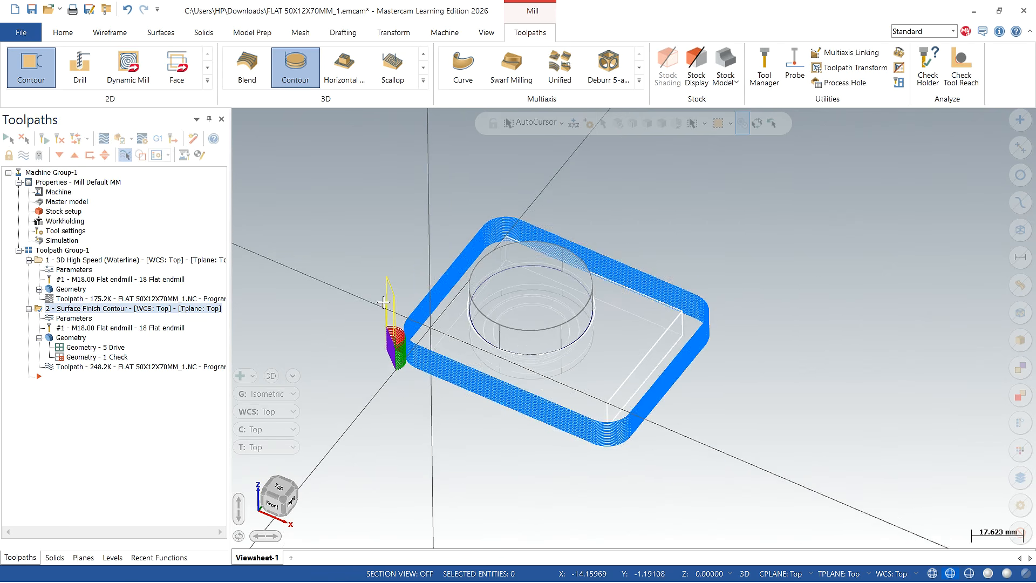
{"action": "left_click", "coordinate": [988, 573]}
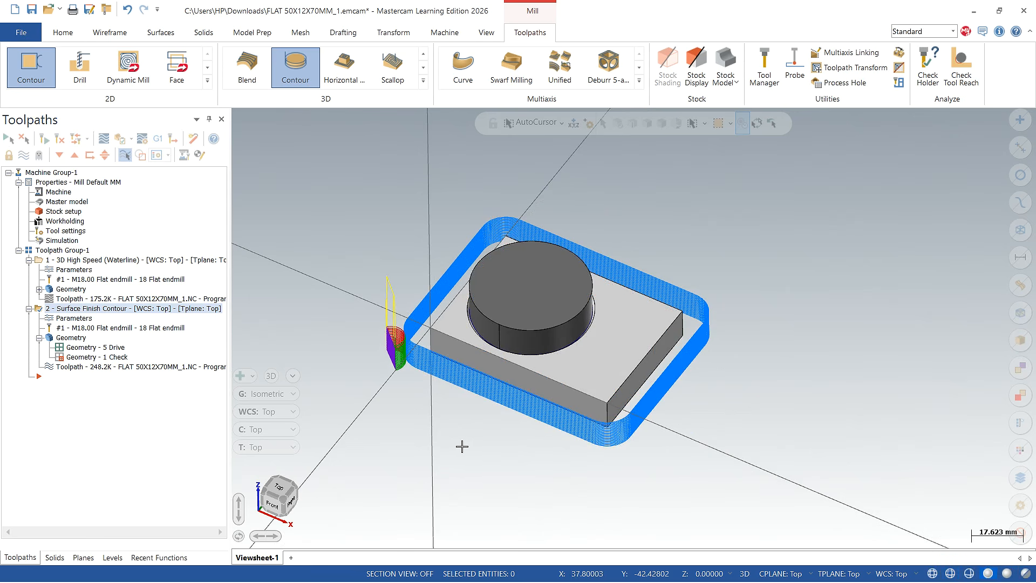
Switch to NX and insert a mill_contour ZLEVEL_PROFILE_STEEP operation under WORKPIECE.
{"action": "key", "text": "alt+Tab"}
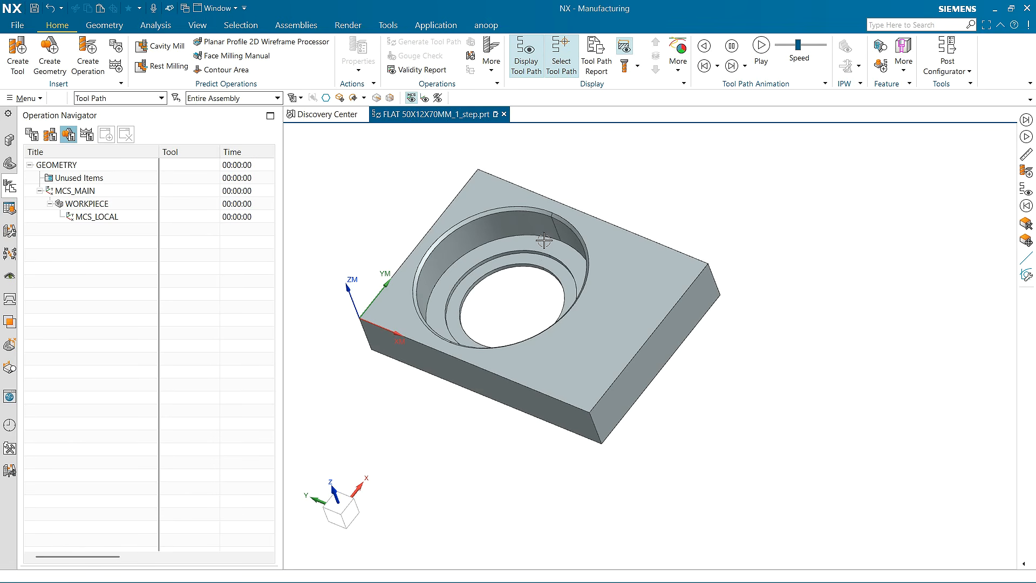
{"action": "scroll", "coordinate": [541, 224], "scroll_direction": "up", "scroll_amount": 3}
{"action": "scroll", "coordinate": [531, 220], "scroll_direction": "down", "scroll_amount": 3}
{"action": "middle_click_drag", "start_coordinate": [469, 343], "coordinate": [502, 312]}
{"action": "left_click", "coordinate": [88, 211]}
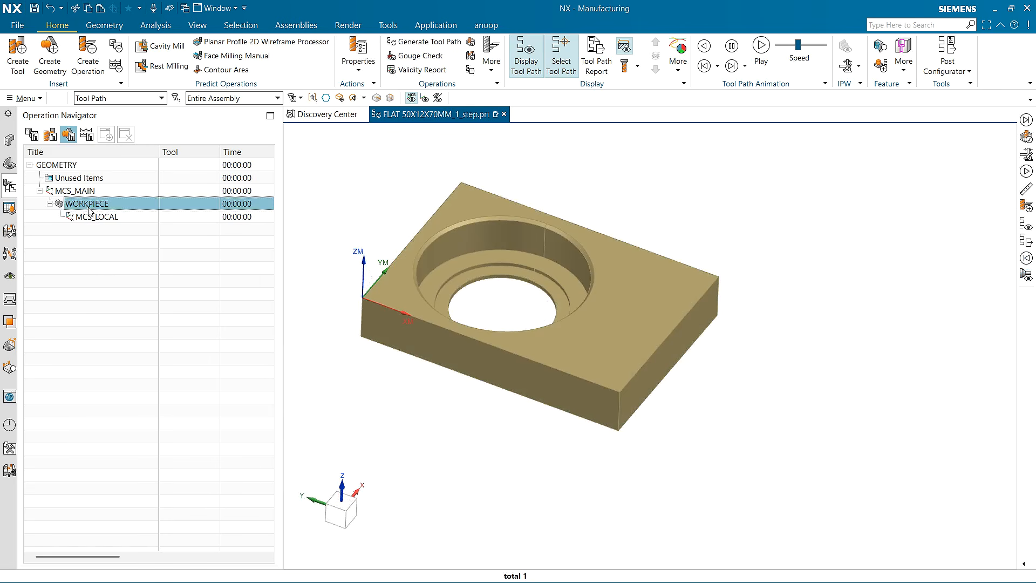
{"action": "right_click", "coordinate": [89, 210]}
{"action": "mouse_move", "coordinate": [145, 352]}
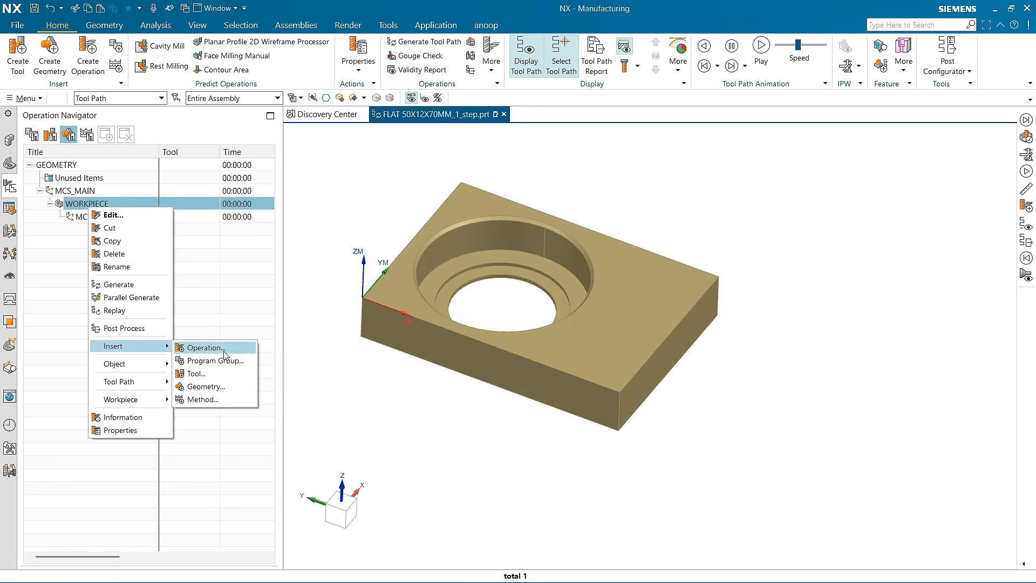
{"action": "left_click", "coordinate": [200, 346]}
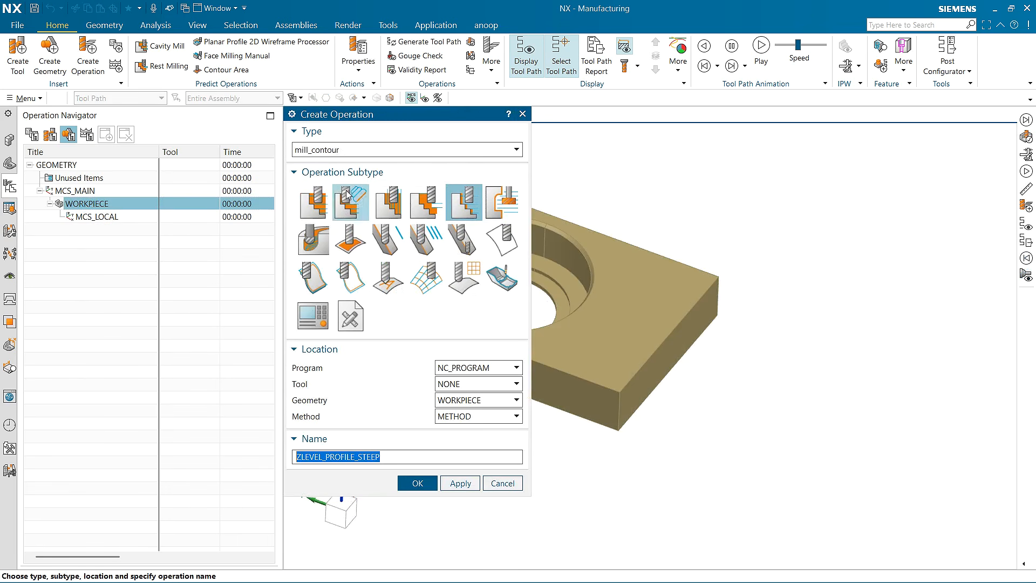
{"action": "mouse_move", "coordinate": [459, 207]}
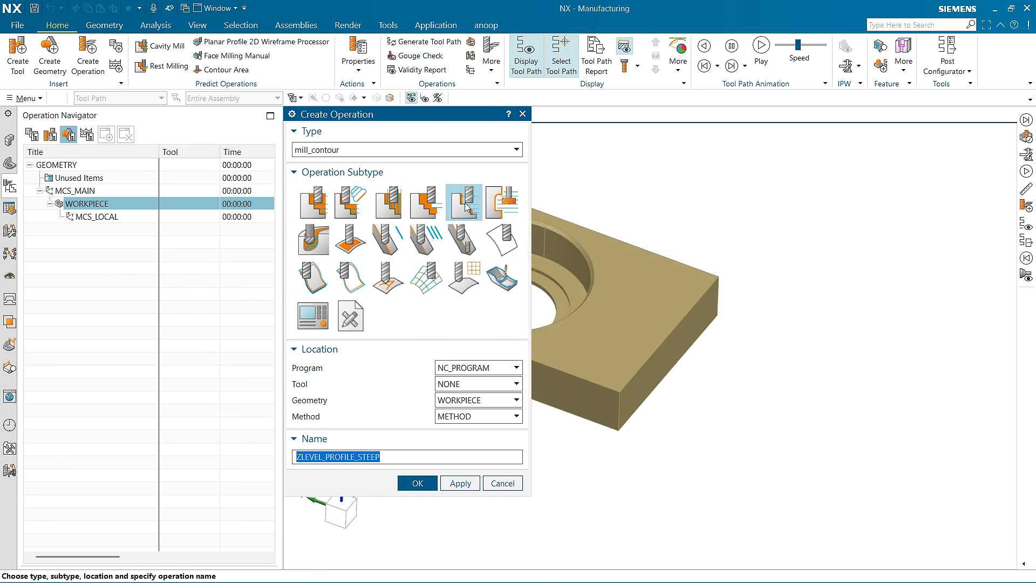
{"action": "left_click", "coordinate": [413, 483]}
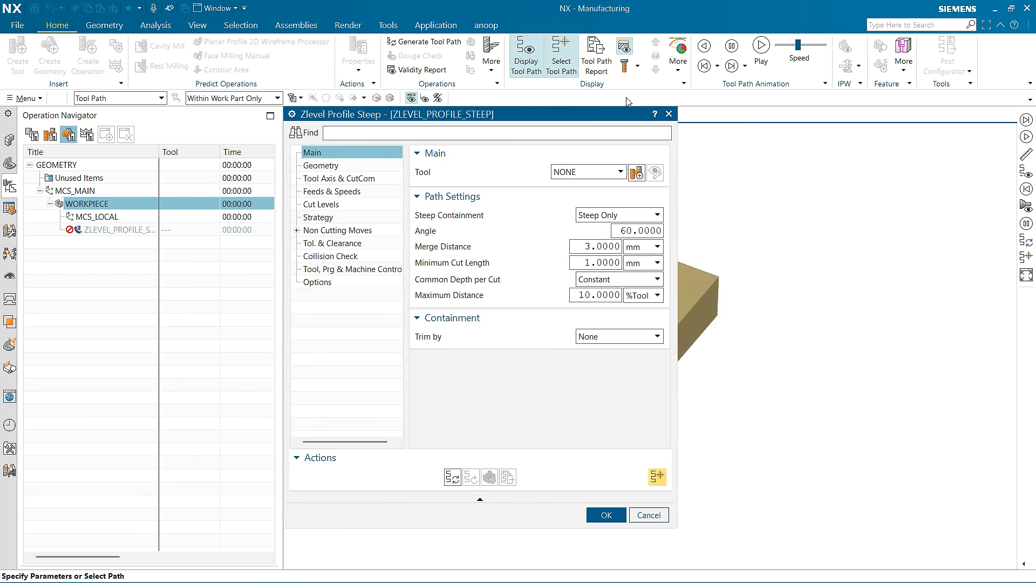
Assign the MILL18 tool to the operation and set the maximum distance per cut to 0.4 mm.
{"action": "left_click", "coordinate": [621, 172]}
{"action": "left_click", "coordinate": [597, 199]}
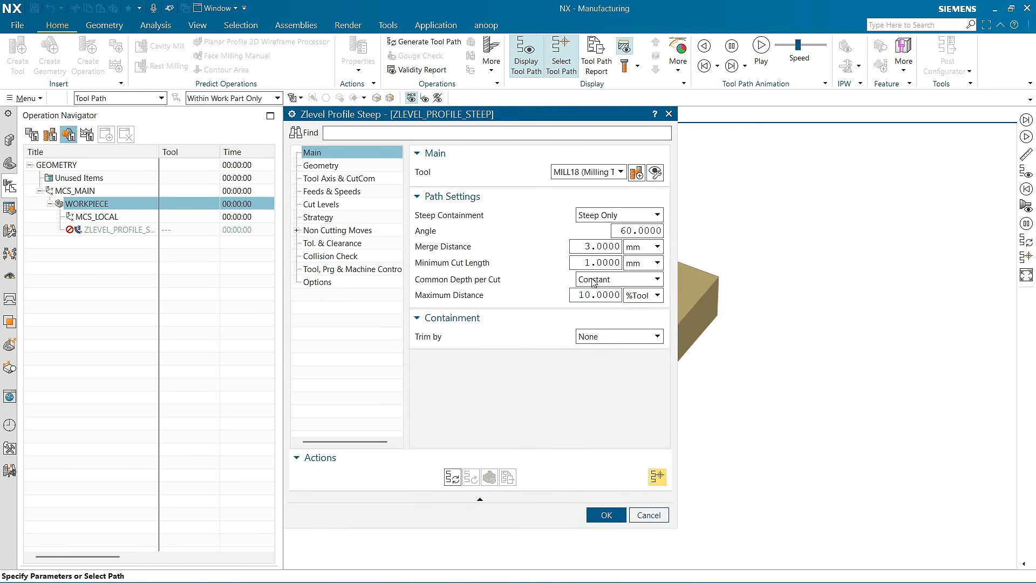
{"action": "double_click", "coordinate": [590, 249]}
{"action": "double_click", "coordinate": [588, 295]}
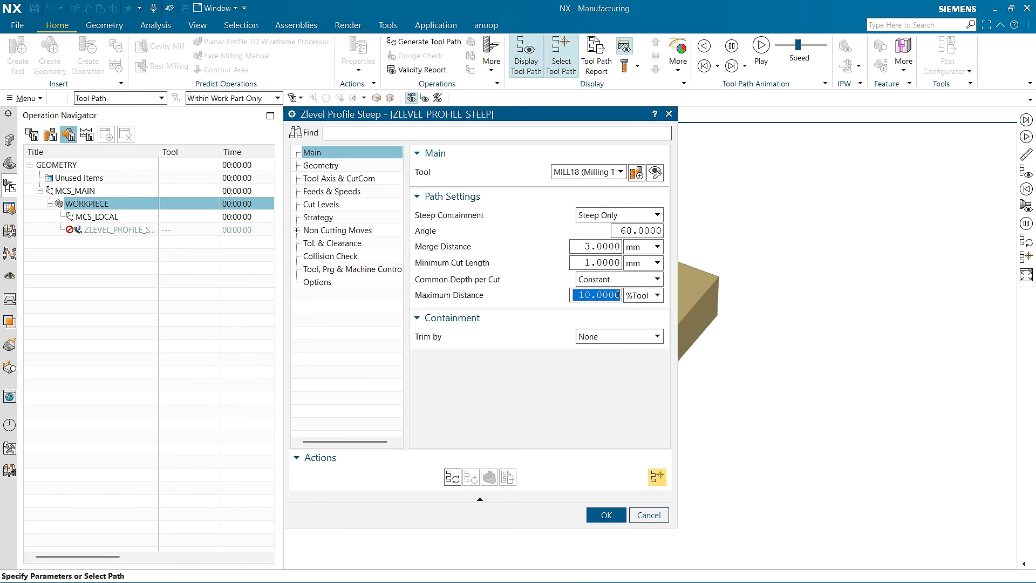
{"action": "left_click", "coordinate": [657, 295]}
{"action": "left_click", "coordinate": [627, 322]}
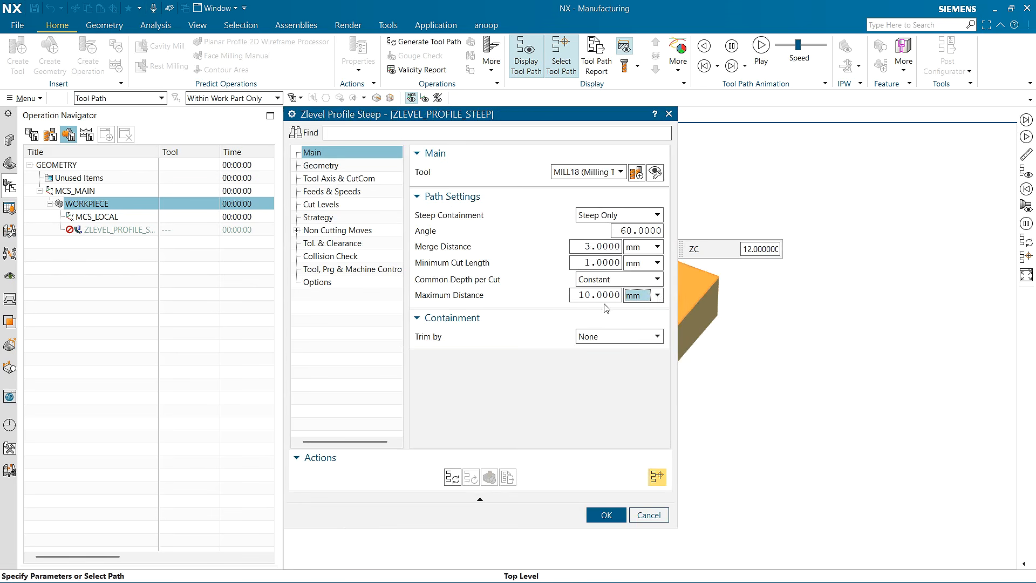
{"action": "double_click", "coordinate": [584, 296]}
{"action": "type", "text": "0.4"}
{"action": "key", "text": "Return"}
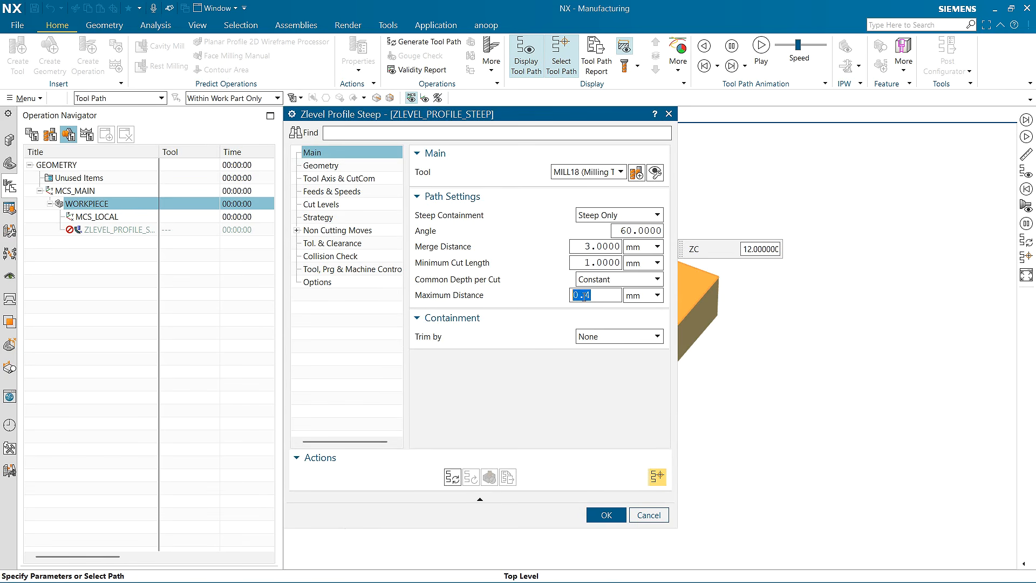
Specify the plate's four outer side faces as the operation's cut area.
{"action": "left_click", "coordinate": [319, 166]}
{"action": "middle_click", "coordinate": [459, 268]}
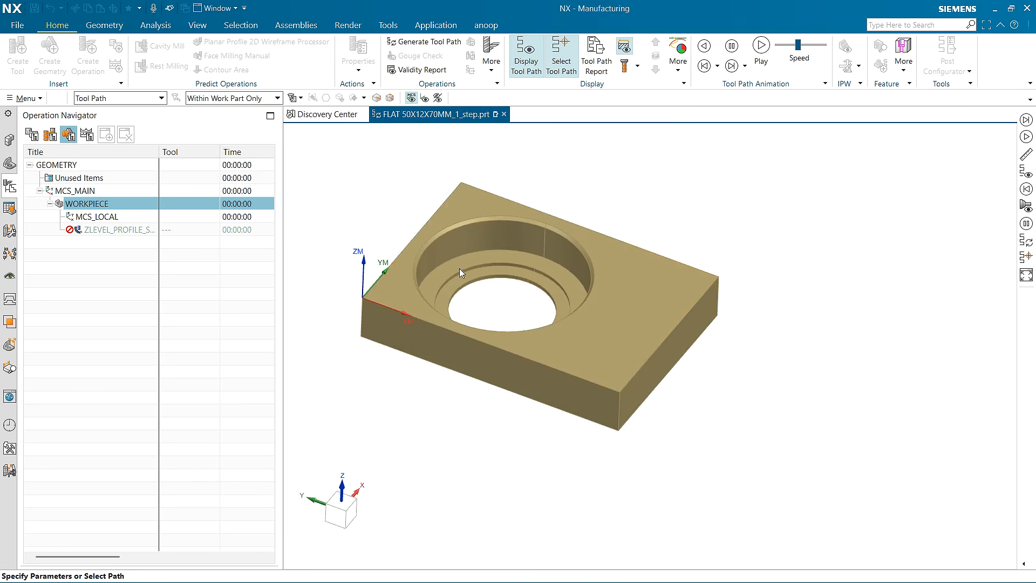
{"action": "left_click", "coordinate": [488, 360]}
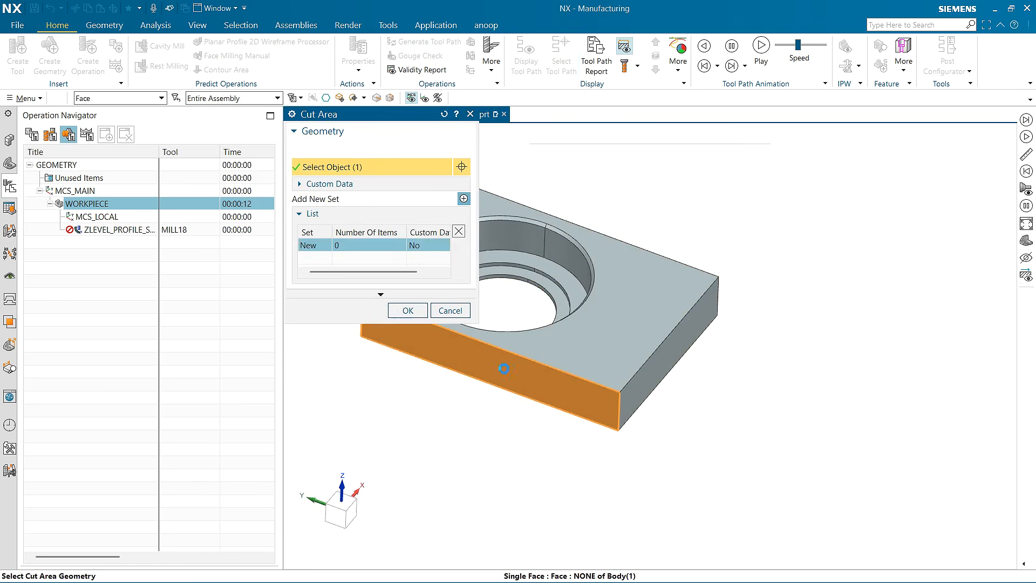
{"action": "left_click", "coordinate": [649, 389]}
{"action": "middle_click_drag", "start_coordinate": [709, 327], "coordinate": [651, 314]}
{"action": "left_click", "coordinate": [651, 314]}
{"action": "middle_click_drag", "start_coordinate": [776, 176], "coordinate": [743, 241]}
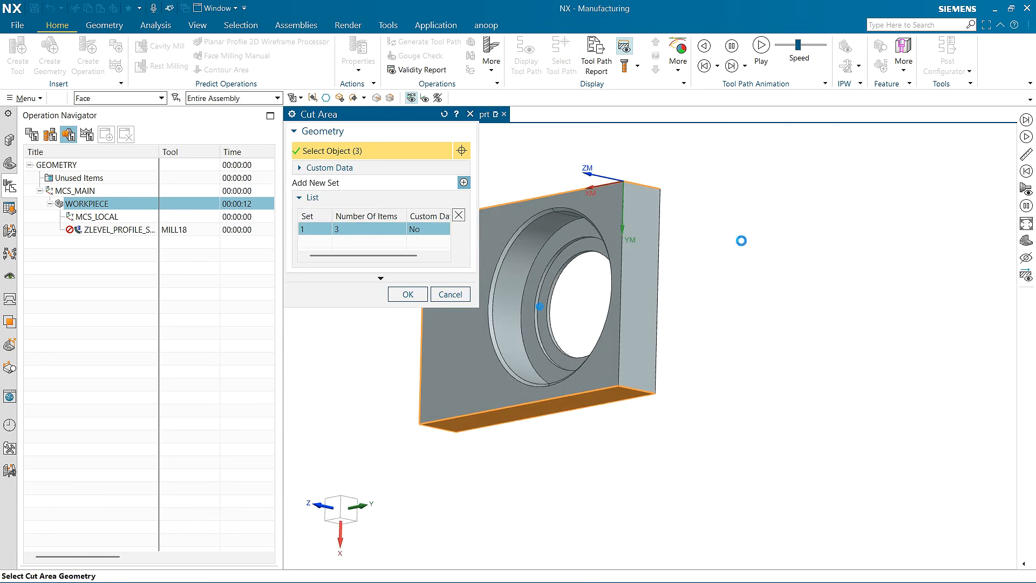
{"action": "left_click", "coordinate": [661, 289]}
{"action": "middle_click_drag", "start_coordinate": [756, 290], "coordinate": [792, 227]}
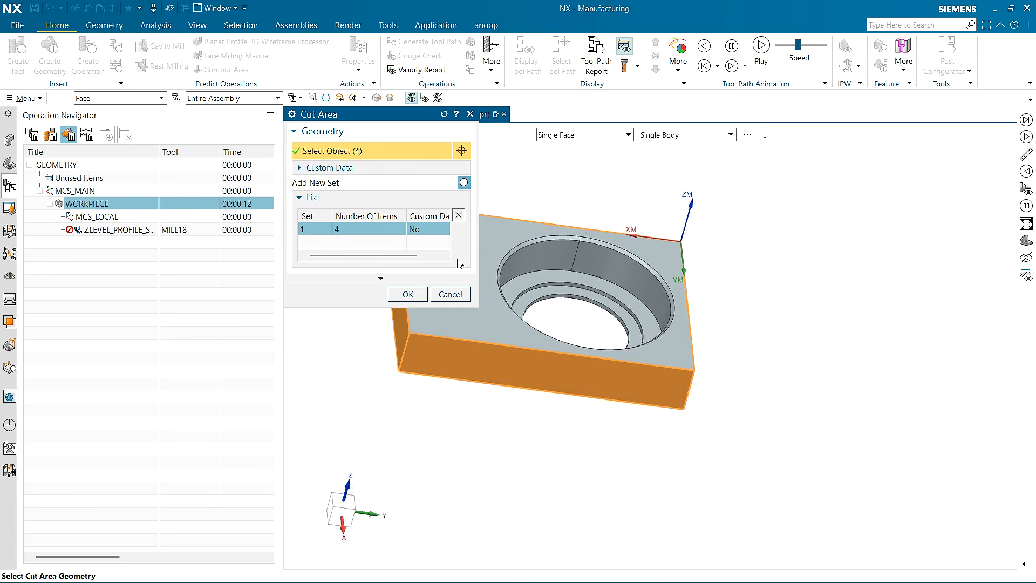
{"action": "left_click", "coordinate": [408, 296]}
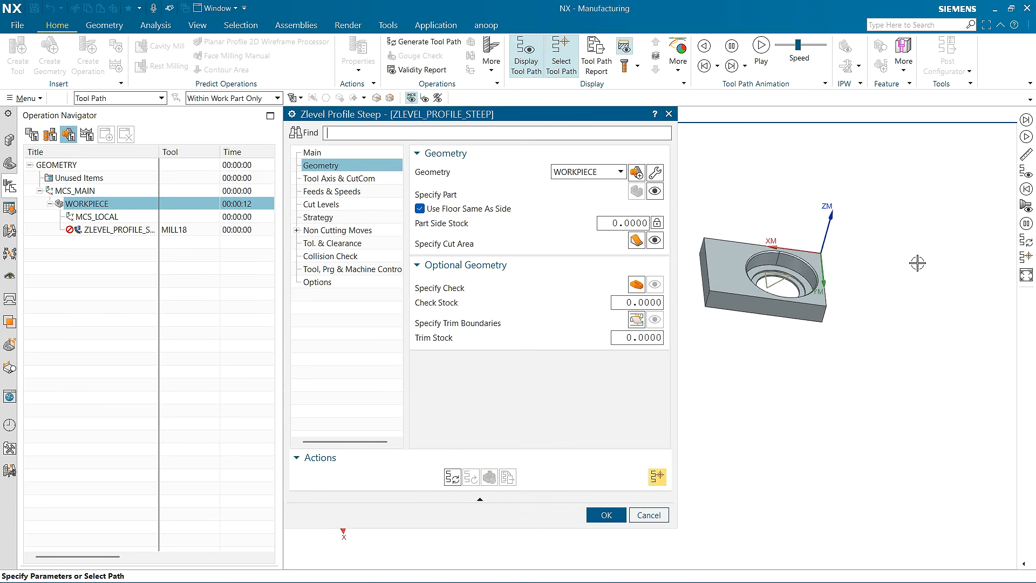
Examine the plate, its outer sides and the machining origin from several angles.
{"action": "scroll", "coordinate": [718, 293], "scroll_direction": "up", "scroll_amount": 2}
{"action": "middle_click_drag", "start_coordinate": [794, 303], "coordinate": [792, 324]}
{"action": "scroll", "coordinate": [745, 322], "scroll_direction": "down", "scroll_amount": 3}
{"action": "scroll", "coordinate": [739, 325], "scroll_direction": "up", "scroll_amount": 1}
{"action": "middle_click_drag", "start_coordinate": [769, 319], "coordinate": [853, 382]}
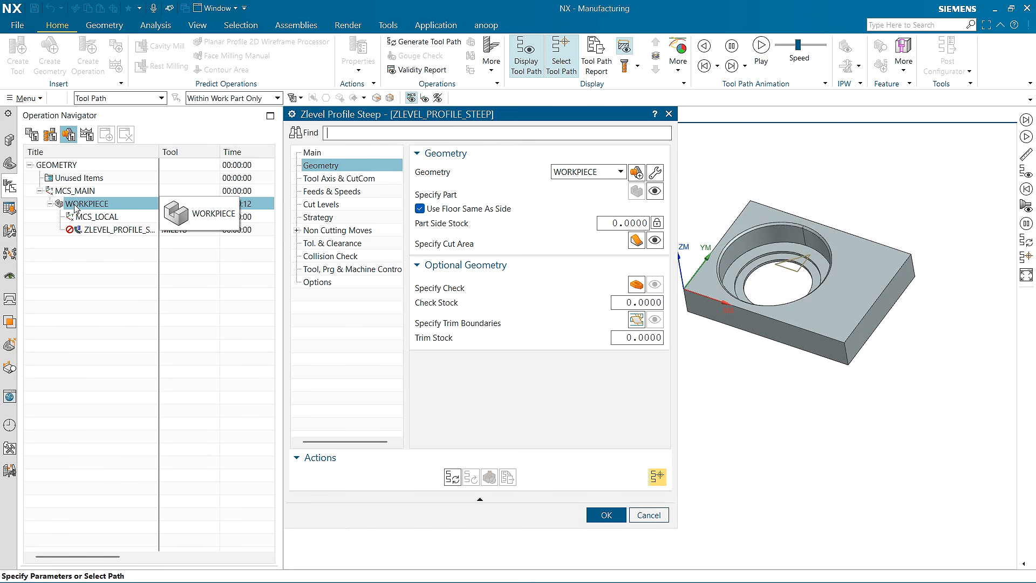
{"action": "scroll", "coordinate": [704, 302], "scroll_direction": "up", "scroll_amount": 3}
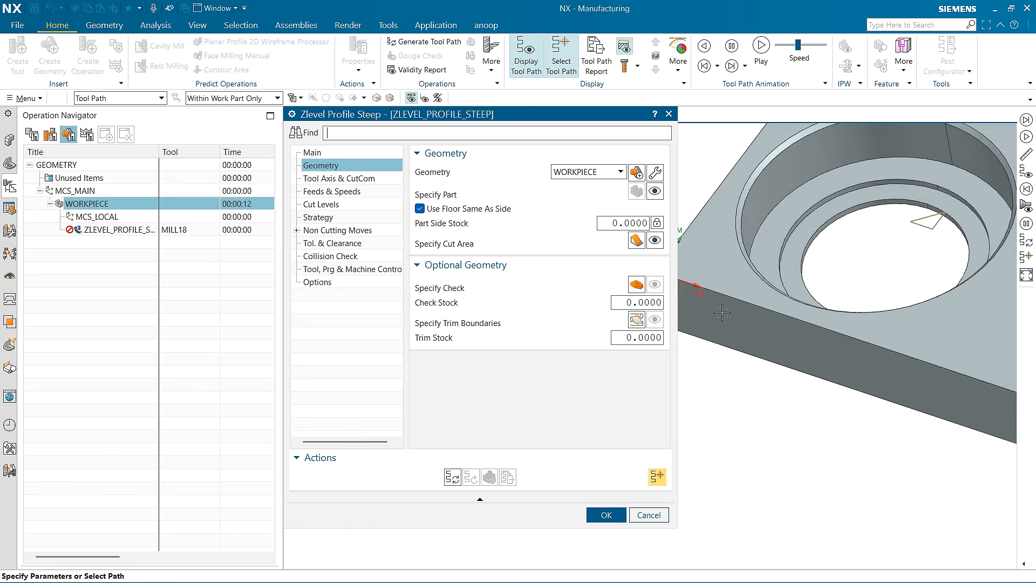
{"action": "scroll", "coordinate": [724, 322], "scroll_direction": "down", "scroll_amount": 4}
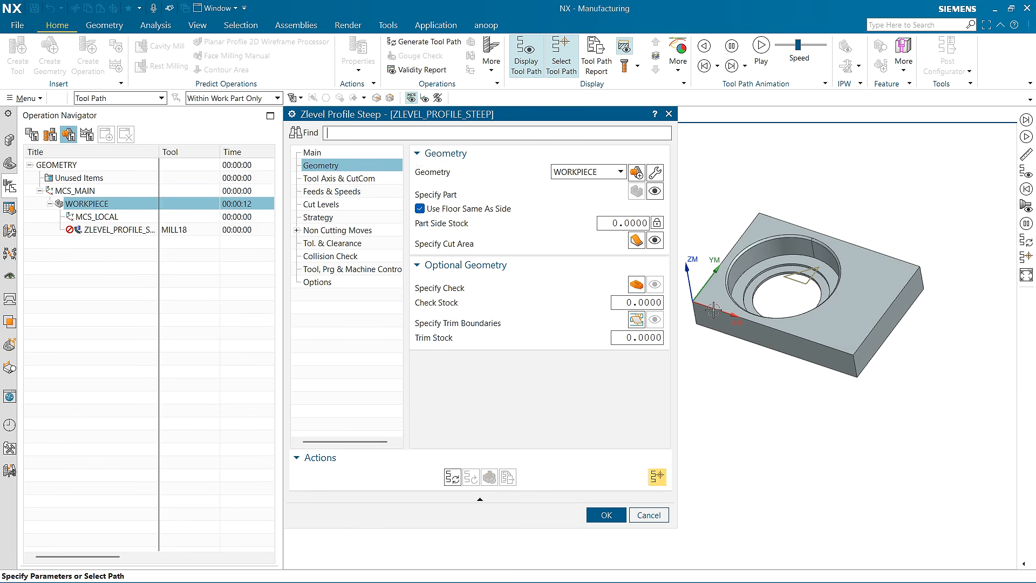
{"action": "scroll", "coordinate": [714, 310], "scroll_direction": "down", "scroll_amount": 3}
{"action": "scroll", "coordinate": [770, 270], "scroll_direction": "up", "scroll_amount": 3}
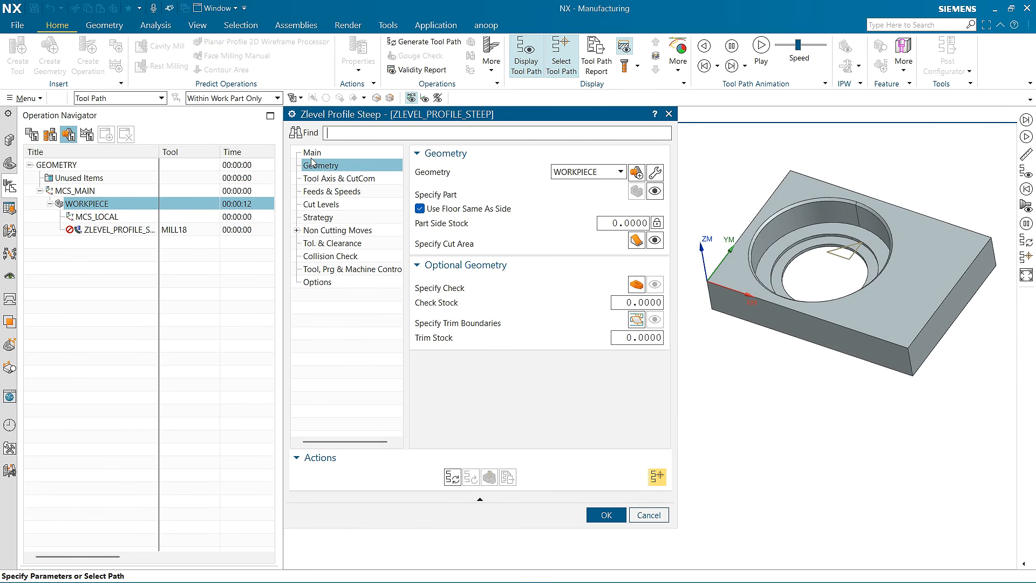
Set the spindle speed to 3500 rpm and the cut feed rate to 600 mmpm, and recalculate the feeds and speeds.
{"action": "left_click", "coordinate": [325, 192]}
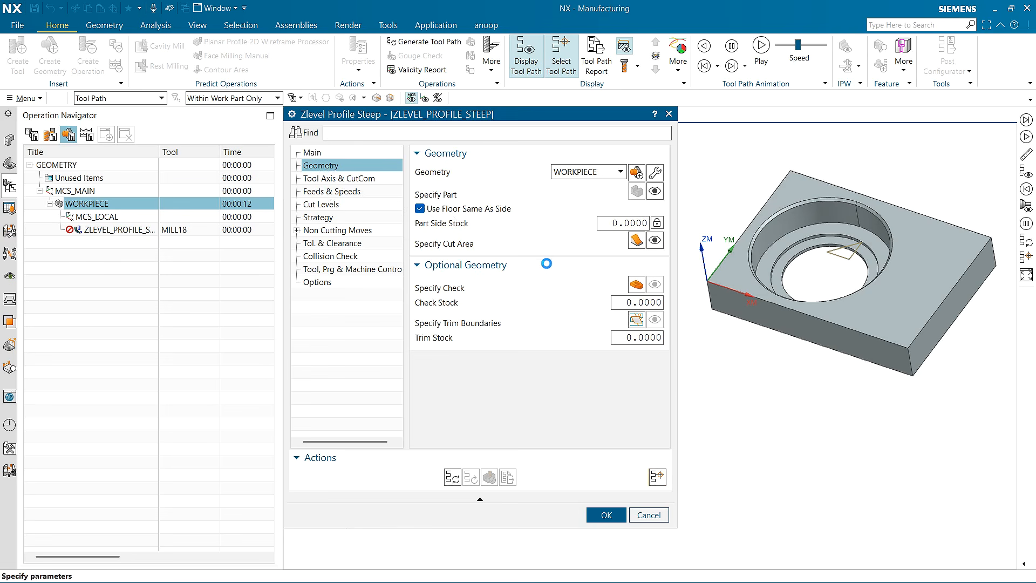
{"action": "double_click", "coordinate": [603, 262]}
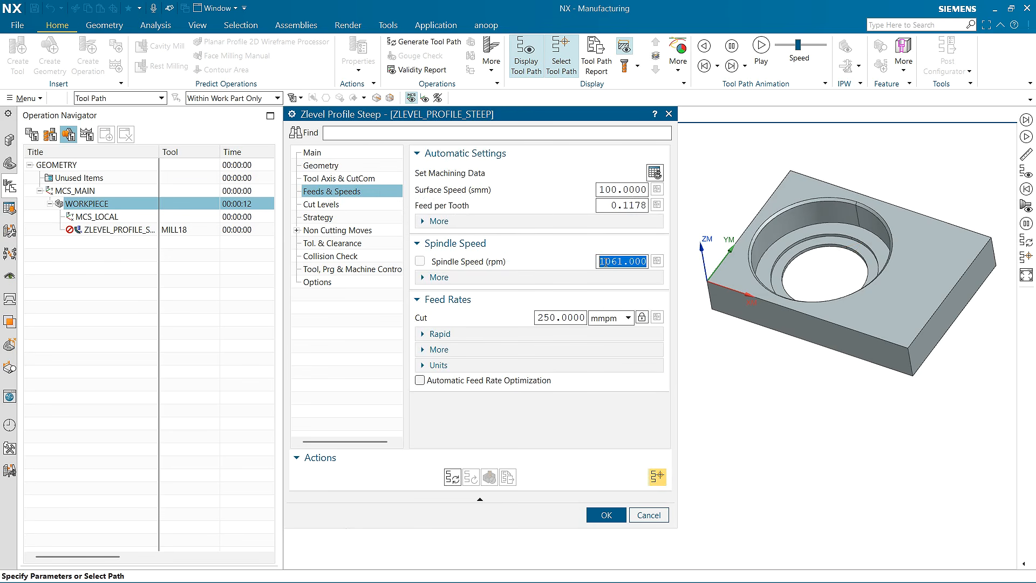
{"action": "type", "text": "3500"}
{"action": "key", "text": "Return"}
{"action": "double_click", "coordinate": [548, 319]}
{"action": "type", "text": "600"}
{"action": "key", "text": "Return"}
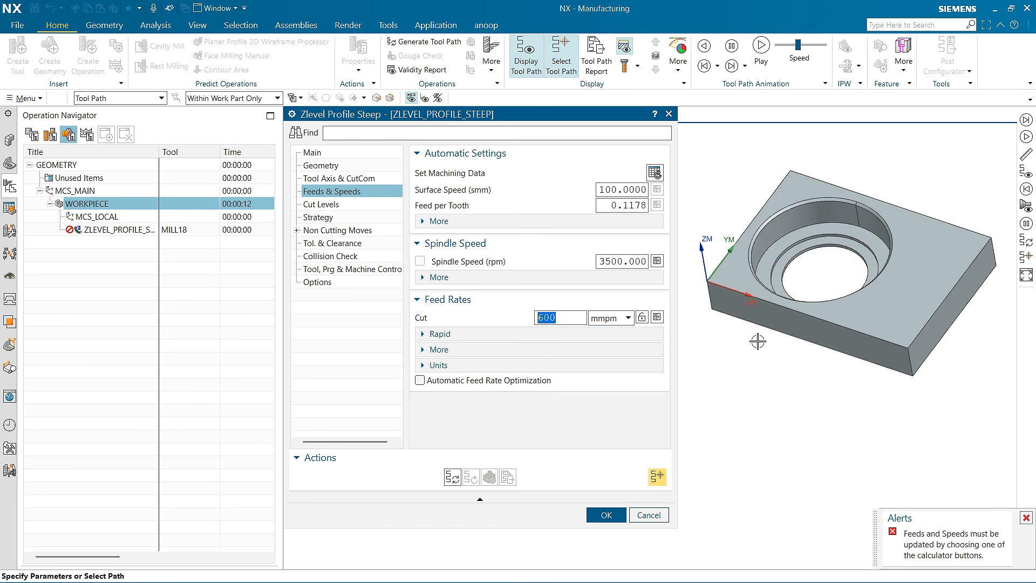
{"action": "left_click", "coordinate": [657, 317]}
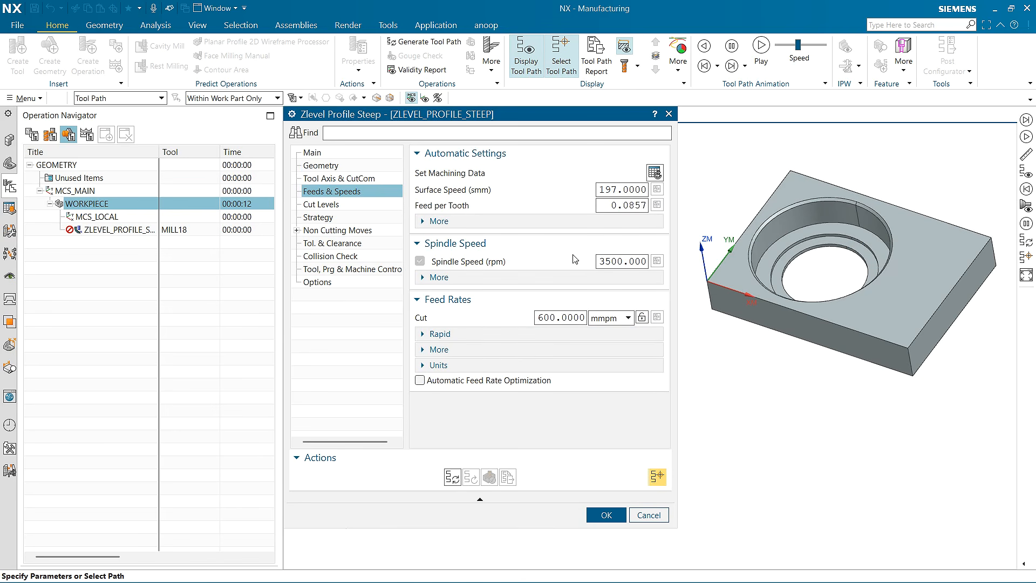
Generate the Zlevel Profile Steep toolpath and examine its passes, entry moves and machining time.
{"action": "left_click", "coordinate": [318, 218]}
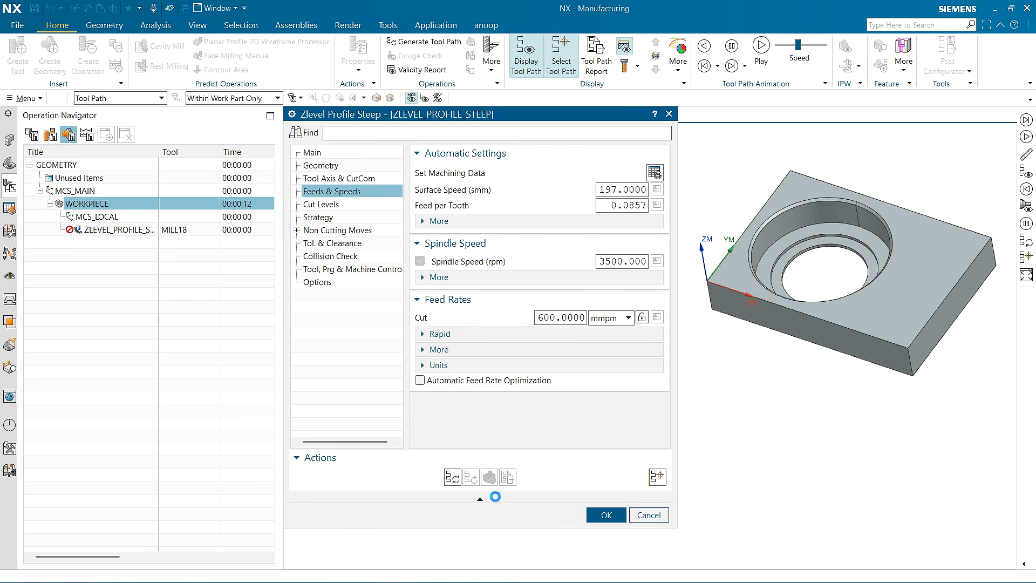
{"action": "left_click", "coordinate": [452, 478]}
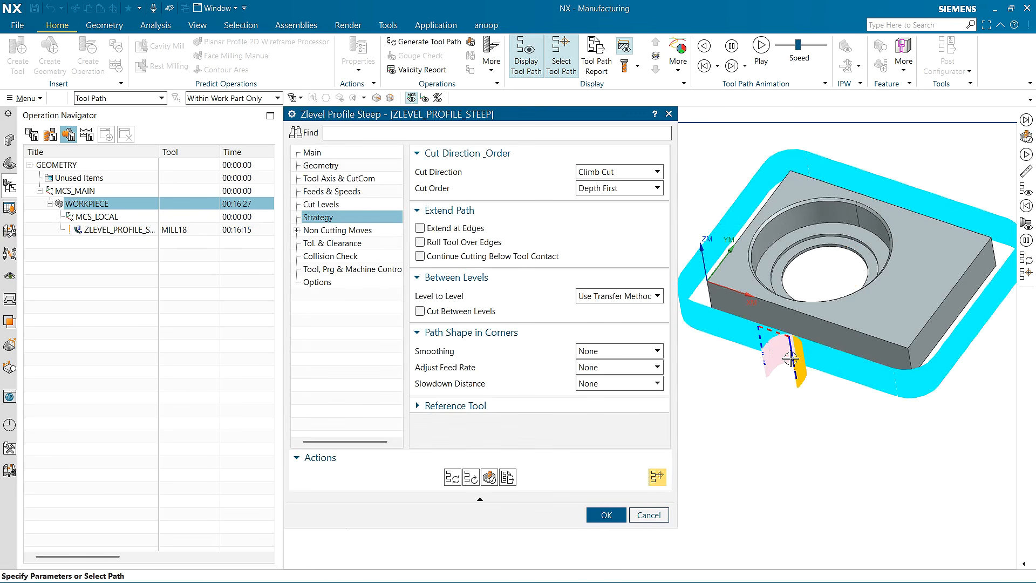
{"action": "scroll", "coordinate": [790, 359], "scroll_direction": "up", "scroll_amount": 4}
{"action": "scroll", "coordinate": [800, 327], "scroll_direction": "up", "scroll_amount": 4}
{"action": "scroll", "coordinate": [822, 343], "scroll_direction": "down", "scroll_amount": 6}
{"action": "mouse_move", "coordinate": [798, 377]}
{"action": "middle_mouse_down"}
{"action": "mouse_move", "coordinate": [834, 392]}
{"action": "mouse_move", "coordinate": [801, 376]}
{"action": "mouse_move", "coordinate": [802, 389]}
{"action": "middle_mouse_up"}
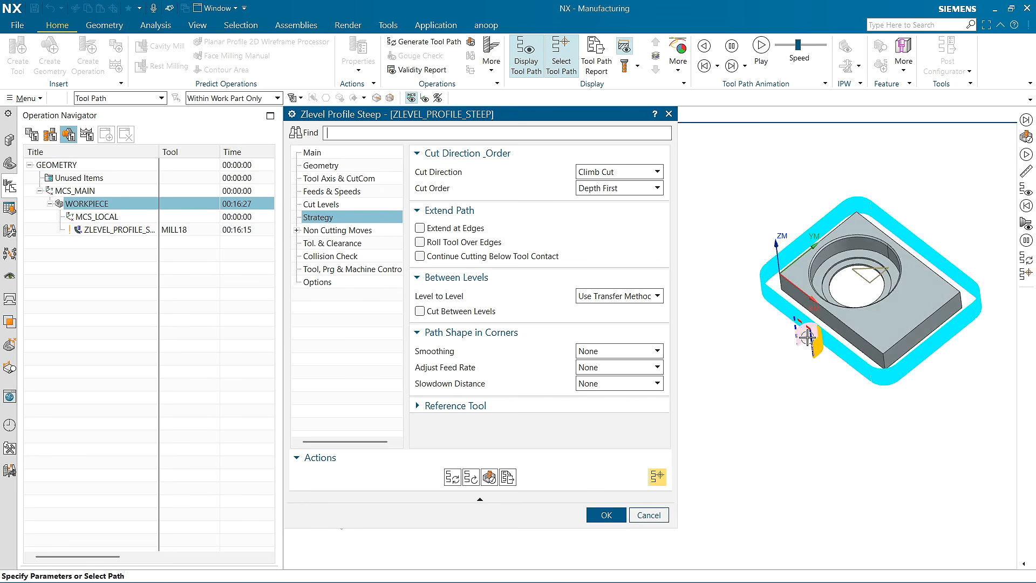
{"action": "scroll", "coordinate": [807, 338], "scroll_direction": "up", "scroll_amount": 4}
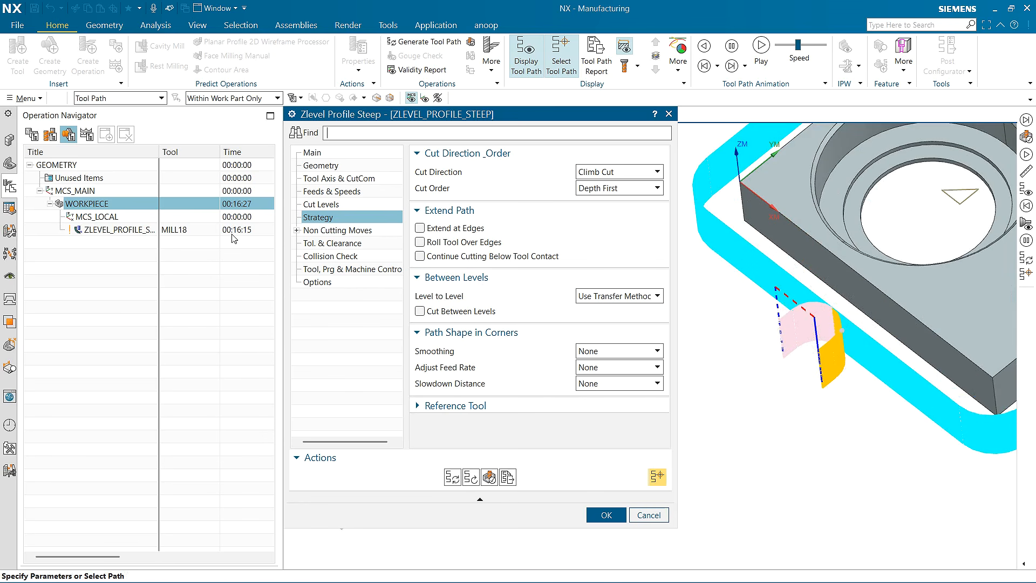
{"action": "mouse_move", "coordinate": [236, 239]}
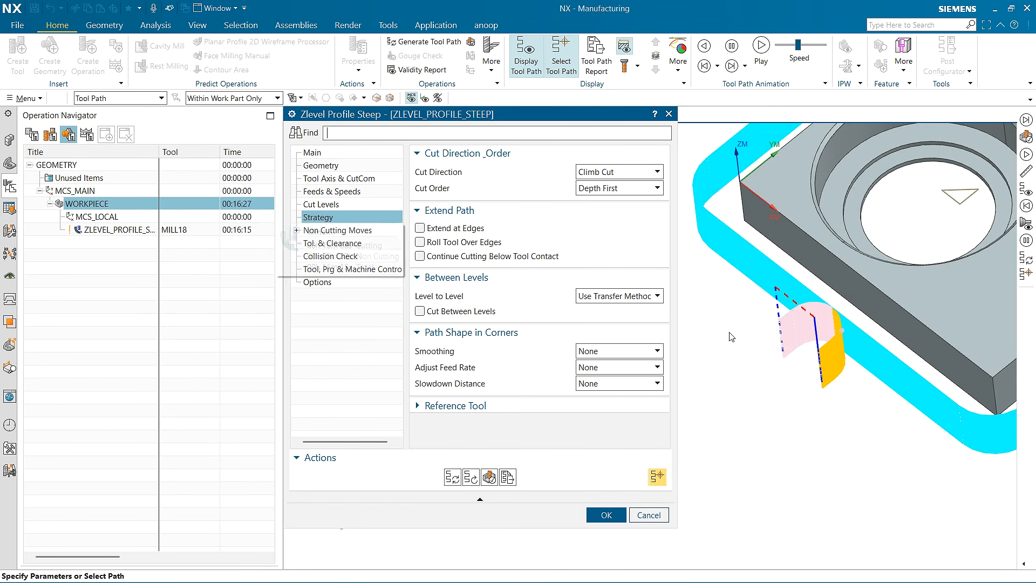
{"action": "scroll", "coordinate": [745, 378], "scroll_direction": "down", "scroll_amount": 2}
{"action": "middle_click_drag", "start_coordinate": [742, 380], "coordinate": [758, 375]}
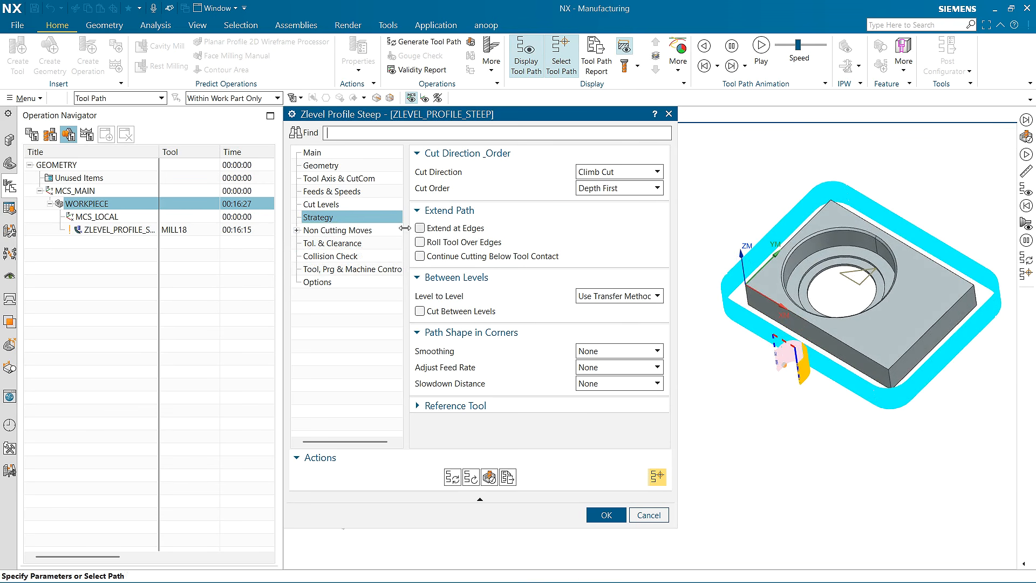
Change the level-to-level transition to Ramp on Part, and regenerate and accept the Zlevel Profile Steep toolpath.
{"action": "left_click", "coordinate": [620, 296]}
{"action": "left_click", "coordinate": [603, 334]}
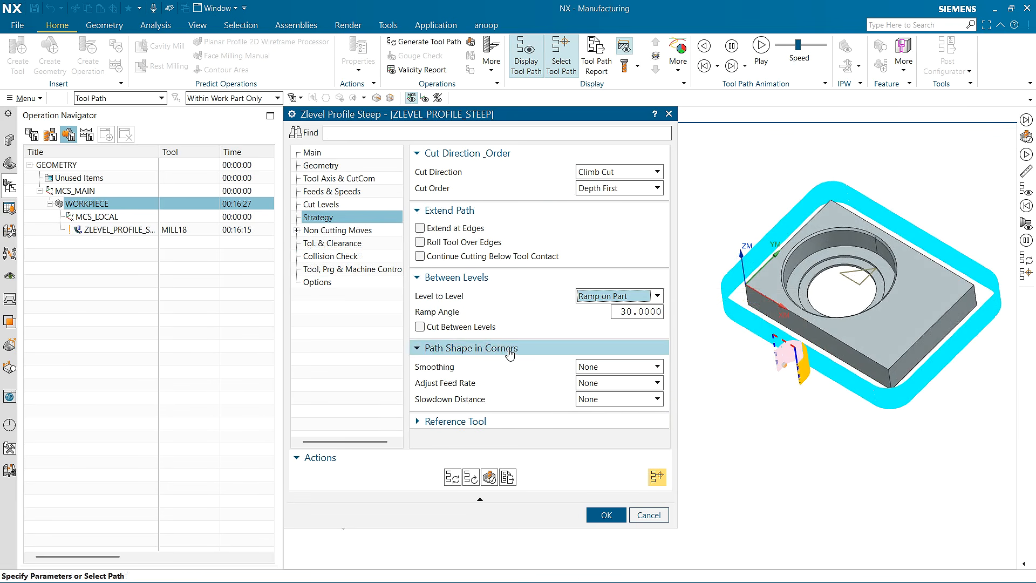
{"action": "left_click", "coordinate": [453, 477]}
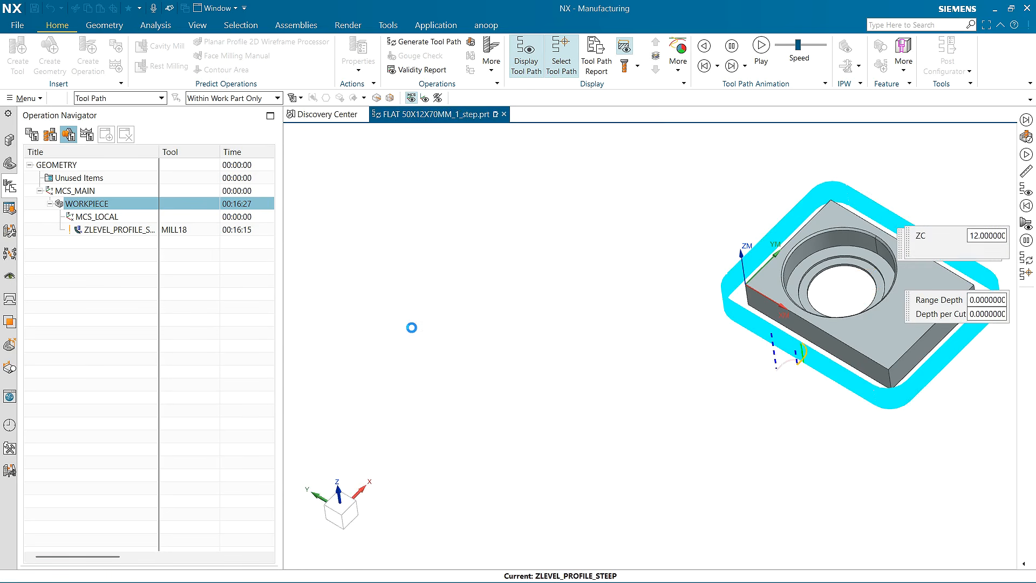
{"action": "scroll", "coordinate": [802, 345], "scroll_direction": "up", "scroll_amount": 5}
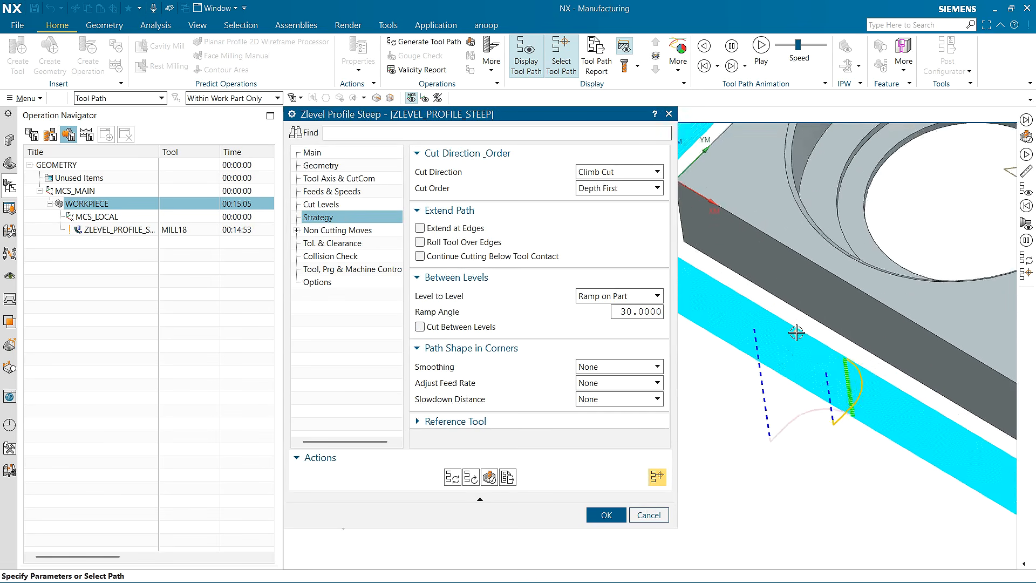
{"action": "scroll", "coordinate": [798, 333], "scroll_direction": "down", "scroll_amount": 3}
{"action": "middle_click_drag", "start_coordinate": [752, 402], "coordinate": [751, 381]}
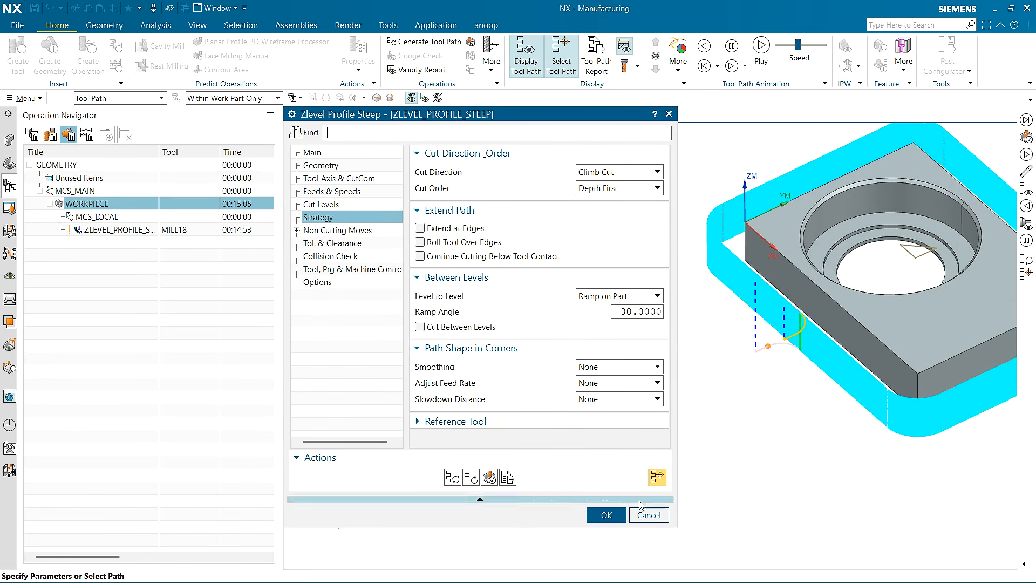
{"action": "left_click", "coordinate": [604, 515]}
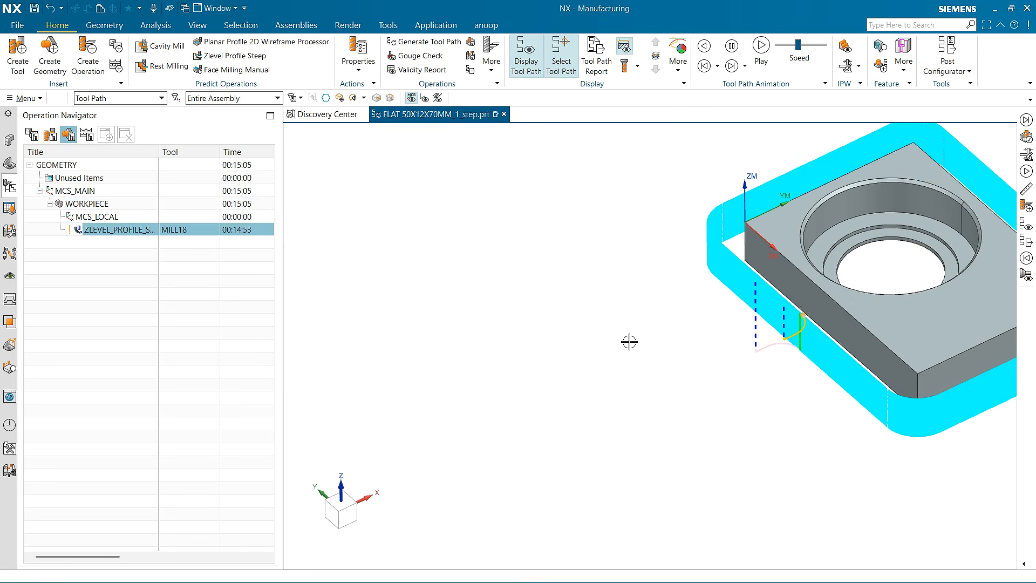
{"action": "scroll", "coordinate": [497, 307], "scroll_direction": "down", "scroll_amount": 3}
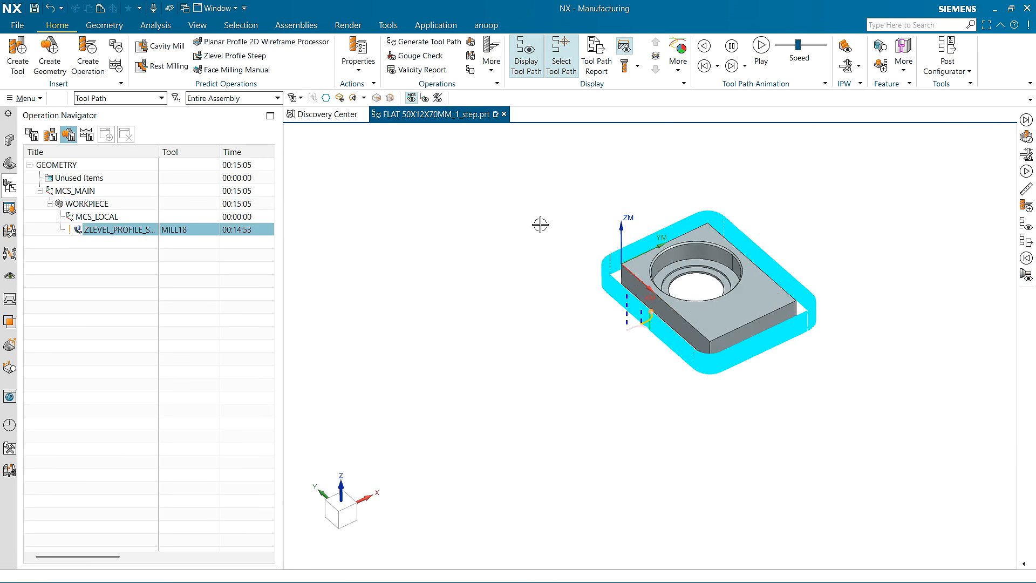
Examine the regenerated Zlevel Profile Steep passes where they round the plate's corner beside the machining origin.
{"action": "scroll", "coordinate": [666, 358], "scroll_direction": "up", "scroll_amount": 4}
{"action": "scroll", "coordinate": [608, 318], "scroll_direction": "down", "scroll_amount": 2}
{"action": "mouse_move", "coordinate": [570, 349]}
{"action": "middle_mouse_down"}
{"action": "mouse_move", "coordinate": [601, 316]}
{"action": "mouse_move", "coordinate": [578, 337]}
{"action": "middle_mouse_up"}
{"action": "scroll", "coordinate": [584, 217], "scroll_direction": "up", "scroll_amount": 5}
{"action": "scroll", "coordinate": [583, 218], "scroll_direction": "up", "scroll_amount": 3}
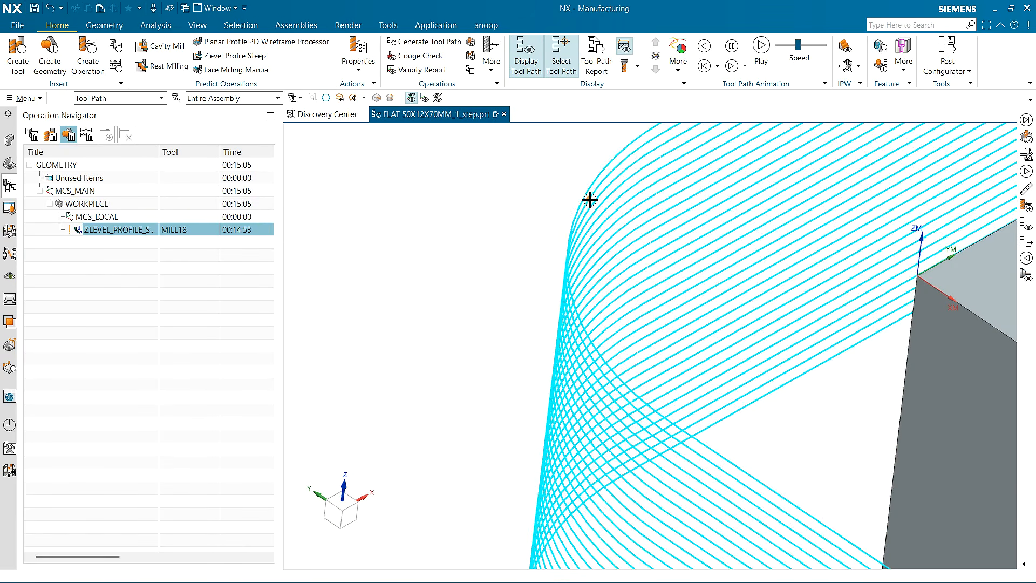
{"action": "scroll", "coordinate": [576, 201], "scroll_direction": "down", "scroll_amount": 5}
{"action": "scroll", "coordinate": [574, 187], "scroll_direction": "down", "scroll_amount": 3}
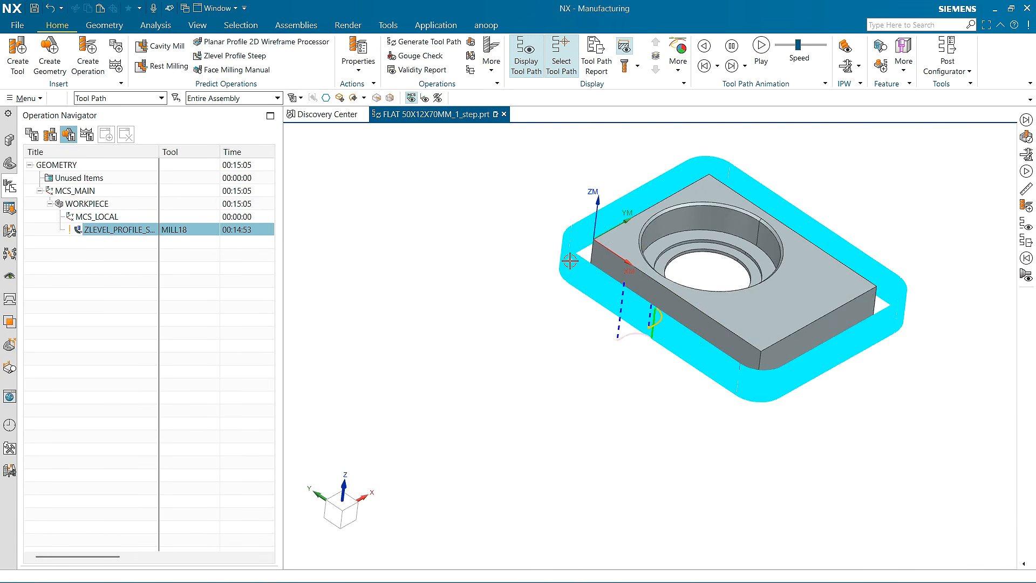
Examine the ramp transitions between levels, the arc entry move and the machining time of the Zlevel Profile Steep operation.
{"action": "middle_click_drag", "start_coordinate": [567, 360], "coordinate": [583, 337]}
{"action": "scroll", "coordinate": [672, 292], "scroll_direction": "up", "scroll_amount": 5}
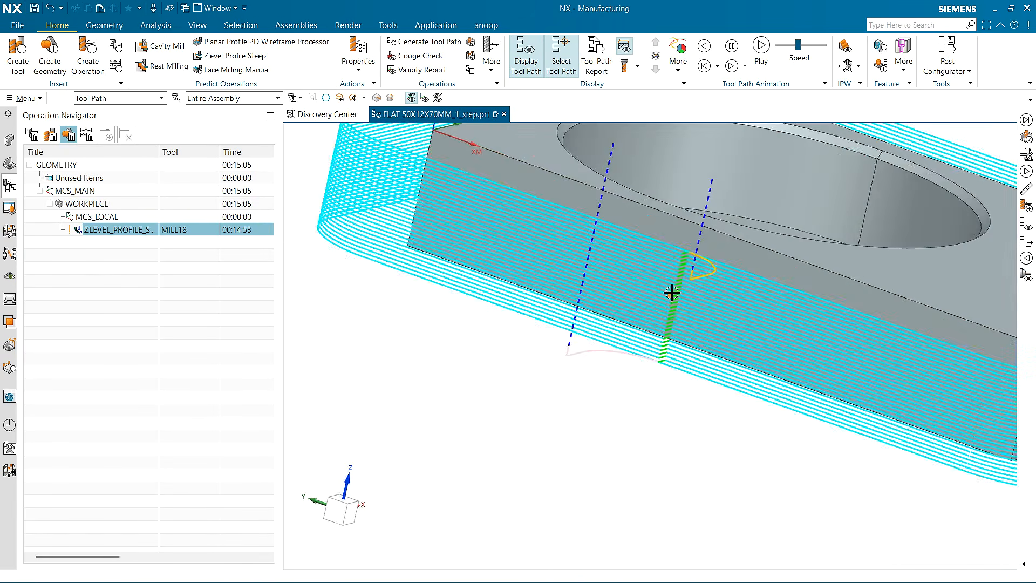
{"action": "scroll", "coordinate": [597, 218], "scroll_direction": "down", "scroll_amount": 8}
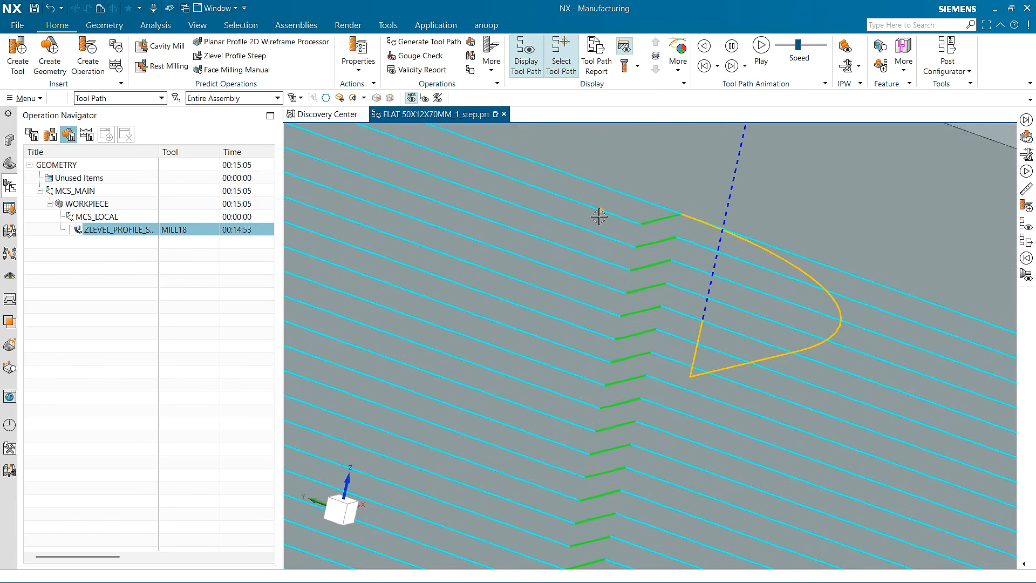
{"action": "middle_click_drag", "start_coordinate": [692, 266], "coordinate": [620, 342]}
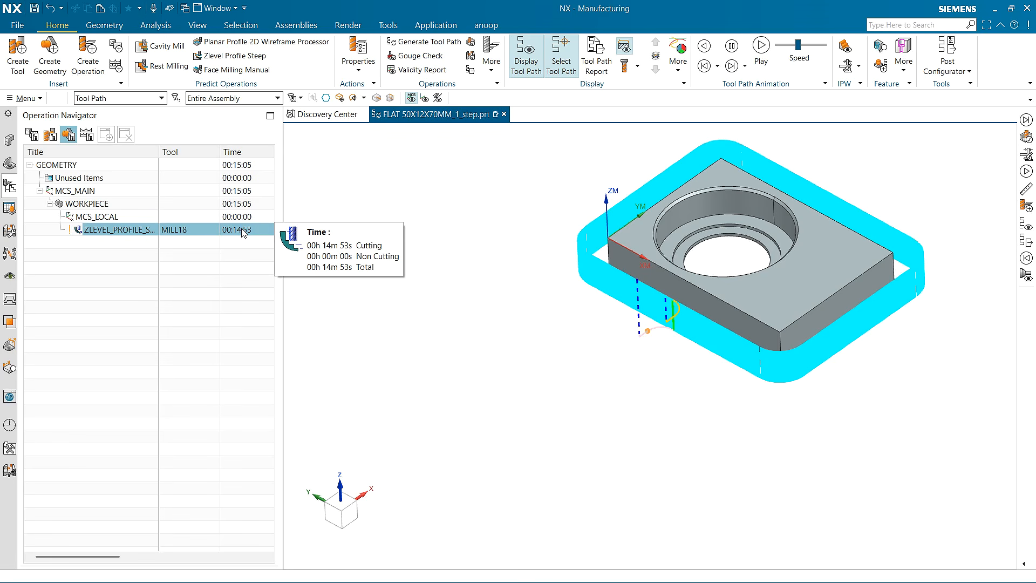
{"action": "middle_click_drag", "start_coordinate": [455, 257], "coordinate": [495, 294]}
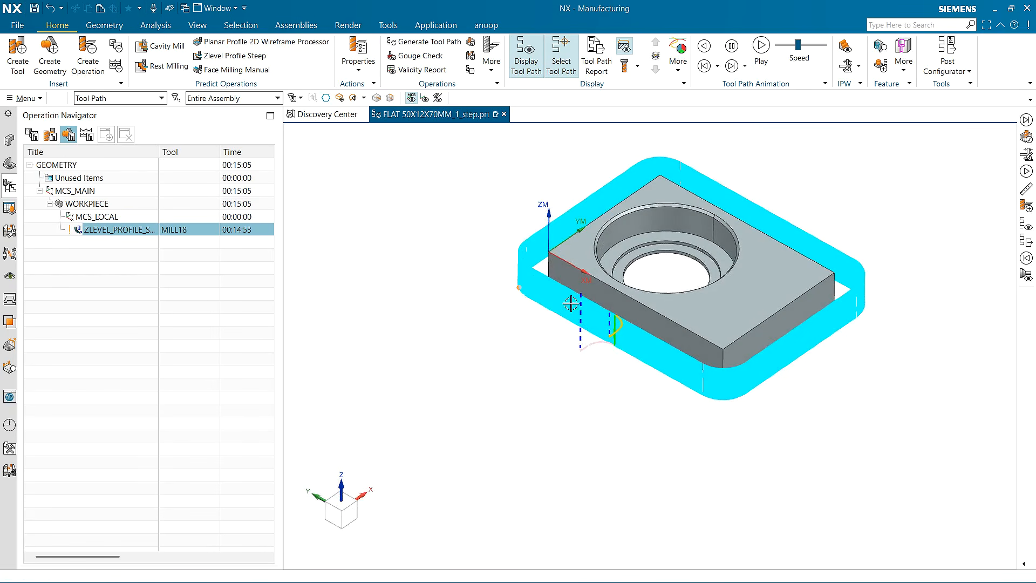
{"action": "scroll", "coordinate": [593, 242], "scroll_direction": "up", "scroll_amount": 5}
{"action": "scroll", "coordinate": [514, 273], "scroll_direction": "down", "scroll_amount": 2}
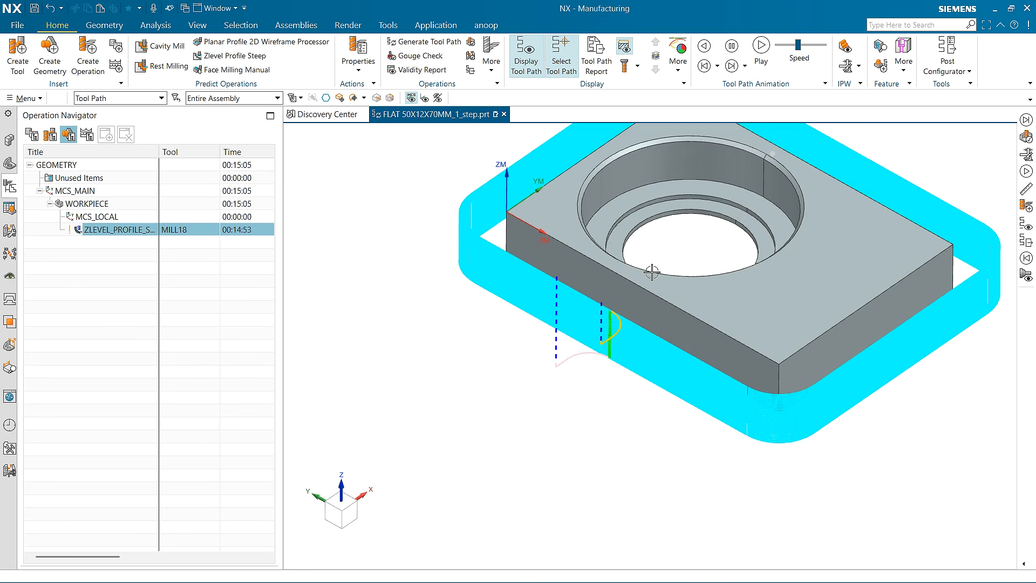
{"action": "scroll", "coordinate": [583, 243], "scroll_direction": "down", "scroll_amount": 3}
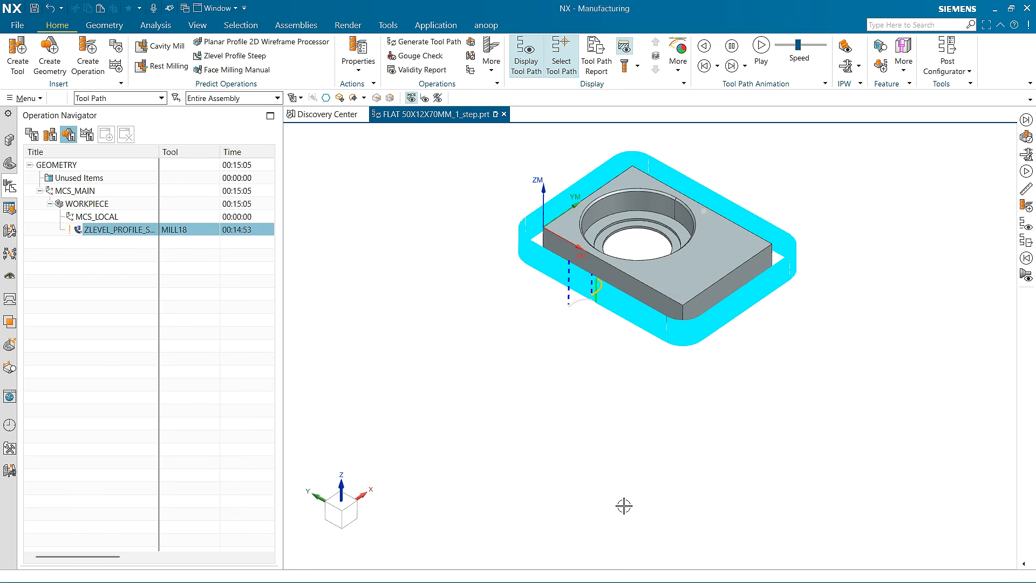
Switch to Mastercam and examine the Surface Finish Contour toolpath around the plate for comparison.
{"action": "key", "text": "alt+Tab"}
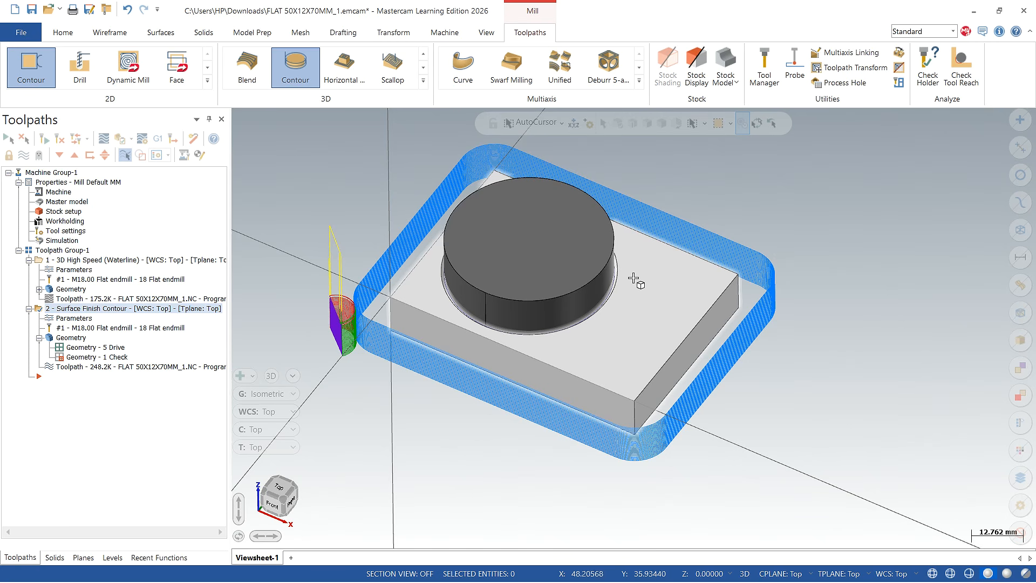
{"action": "scroll", "coordinate": [652, 270], "scroll_direction": "down", "scroll_amount": 2}
{"action": "scroll", "coordinate": [652, 270], "scroll_direction": "up", "scroll_amount": 1}
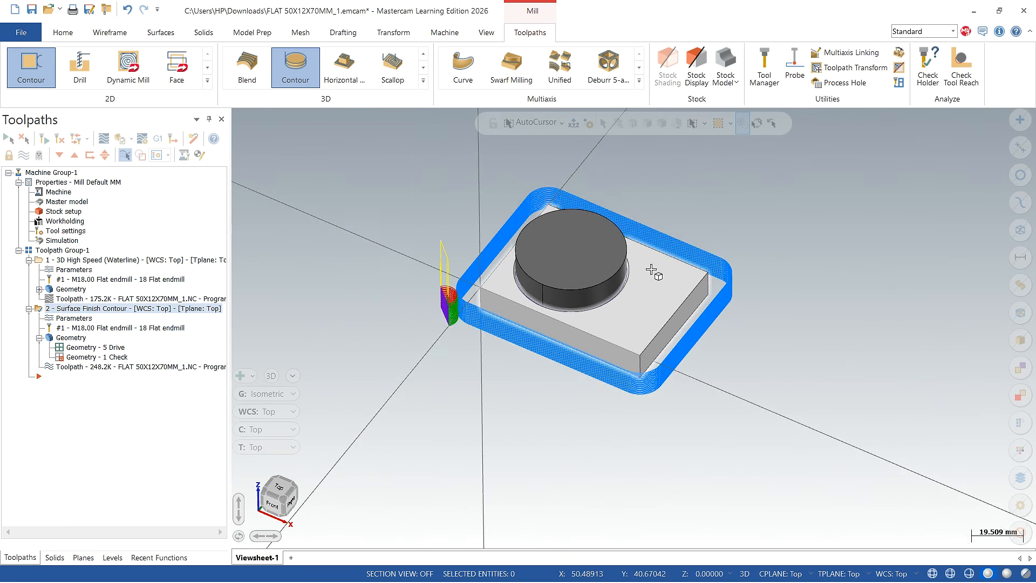
{"action": "scroll", "coordinate": [651, 269], "scroll_direction": "down", "scroll_amount": 1}
{"action": "middle_click_drag", "start_coordinate": [334, 255], "coordinate": [345, 281]}
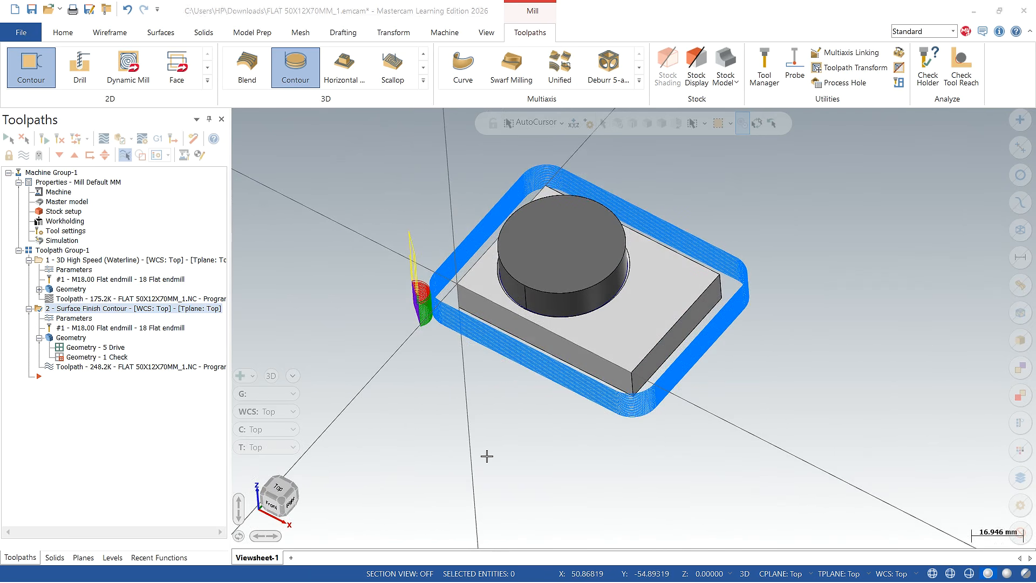
Switch back to NX and examine the Zlevel Profile Steep toolpath around all the plate's outer sides from several angles.
{"action": "key", "text": "alt+Tab"}
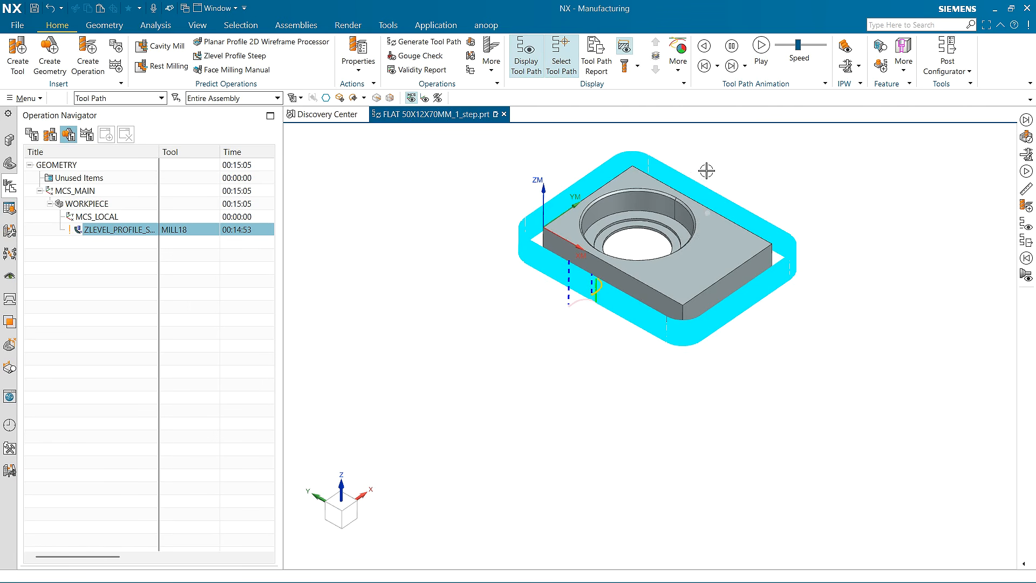
{"action": "scroll", "coordinate": [707, 170], "scroll_direction": "up", "scroll_amount": 4}
{"action": "scroll", "coordinate": [707, 169], "scroll_direction": "down", "scroll_amount": 2}
{"action": "middle_click_drag", "start_coordinate": [470, 176], "coordinate": [481, 201]}
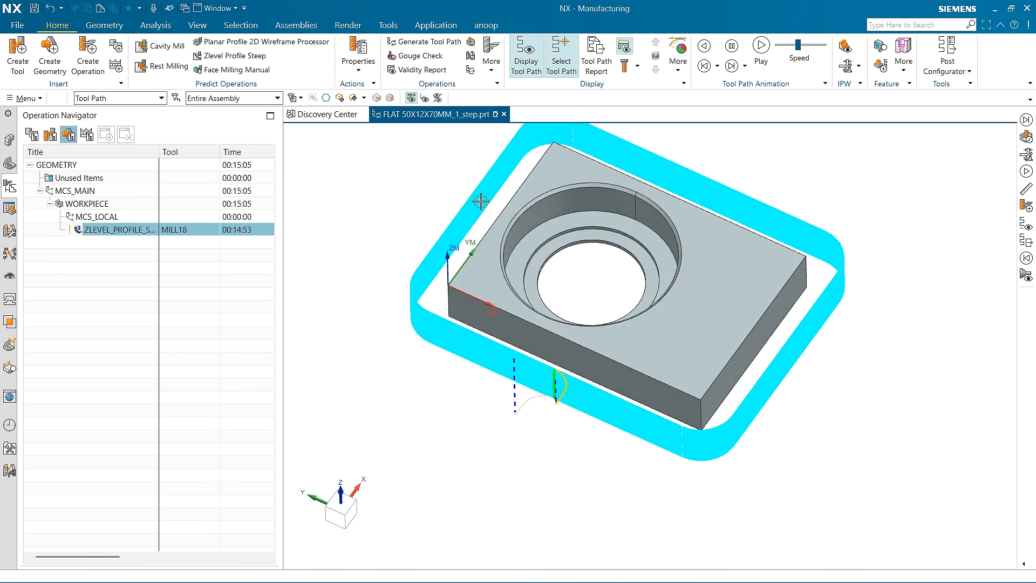
{"action": "scroll", "coordinate": [460, 268], "scroll_direction": "up", "scroll_amount": 3}
{"action": "scroll", "coordinate": [454, 268], "scroll_direction": "down", "scroll_amount": 4}
{"action": "scroll", "coordinate": [422, 264], "scroll_direction": "up", "scroll_amount": 2}
{"action": "scroll", "coordinate": [422, 264], "scroll_direction": "down", "scroll_amount": 3}
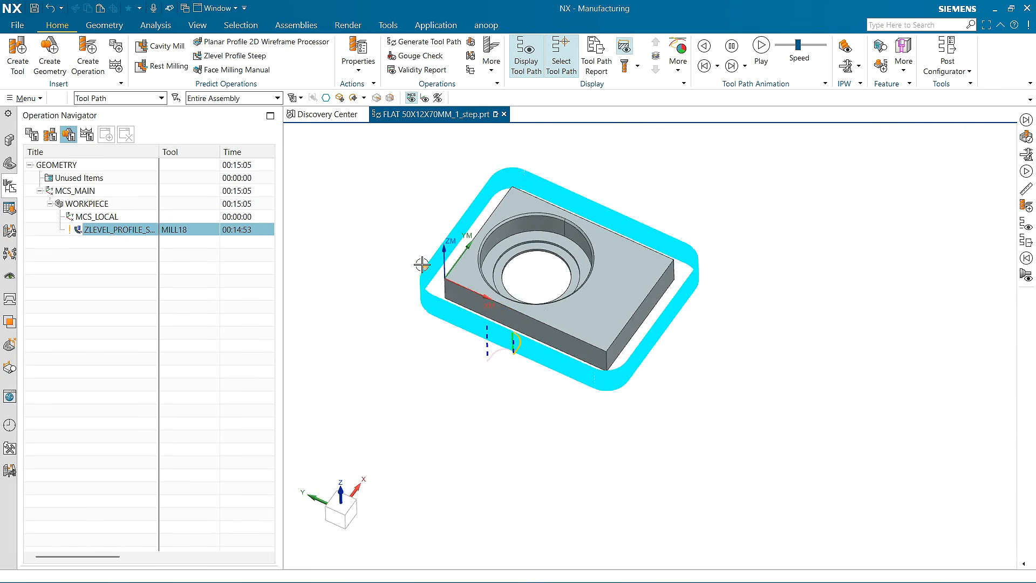
{"action": "scroll", "coordinate": [493, 181], "scroll_direction": "up", "scroll_amount": 2}
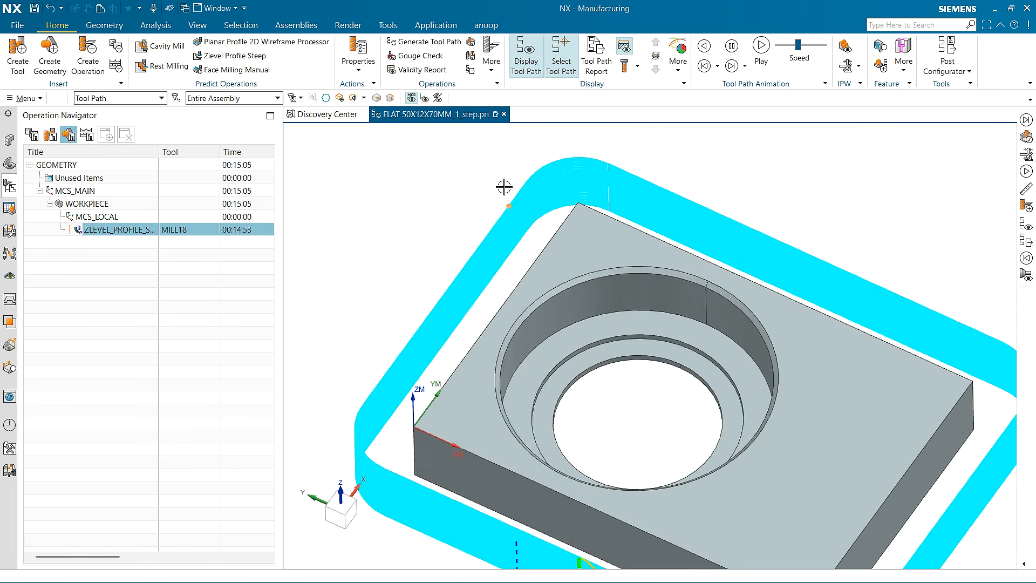
{"action": "scroll", "coordinate": [523, 169], "scroll_direction": "up", "scroll_amount": 2}
{"action": "scroll", "coordinate": [509, 178], "scroll_direction": "down", "scroll_amount": 5}
{"action": "middle_click_drag", "start_coordinate": [452, 253], "coordinate": [438, 306]}
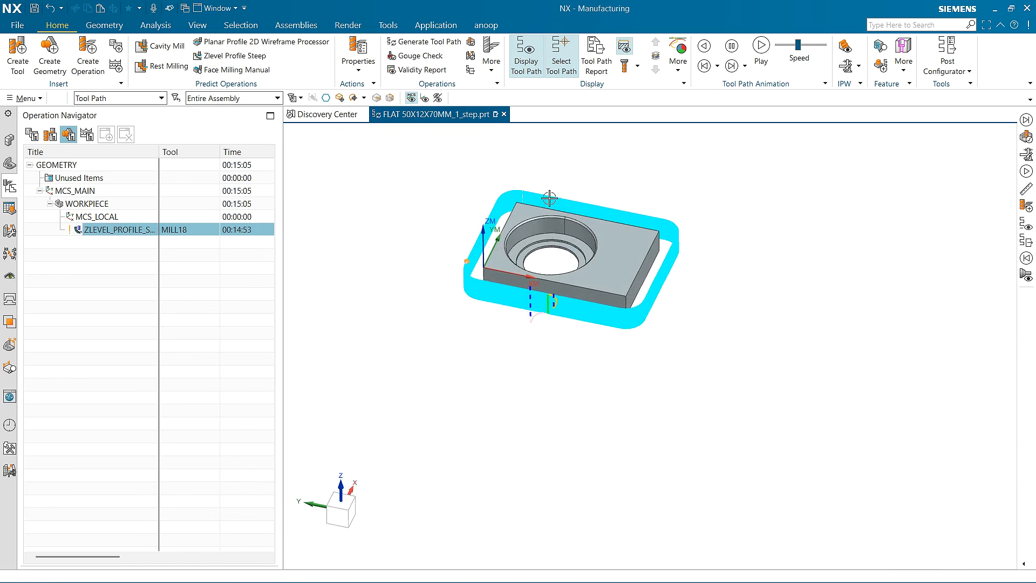
{"action": "scroll", "coordinate": [550, 199], "scroll_direction": "up", "scroll_amount": 3}
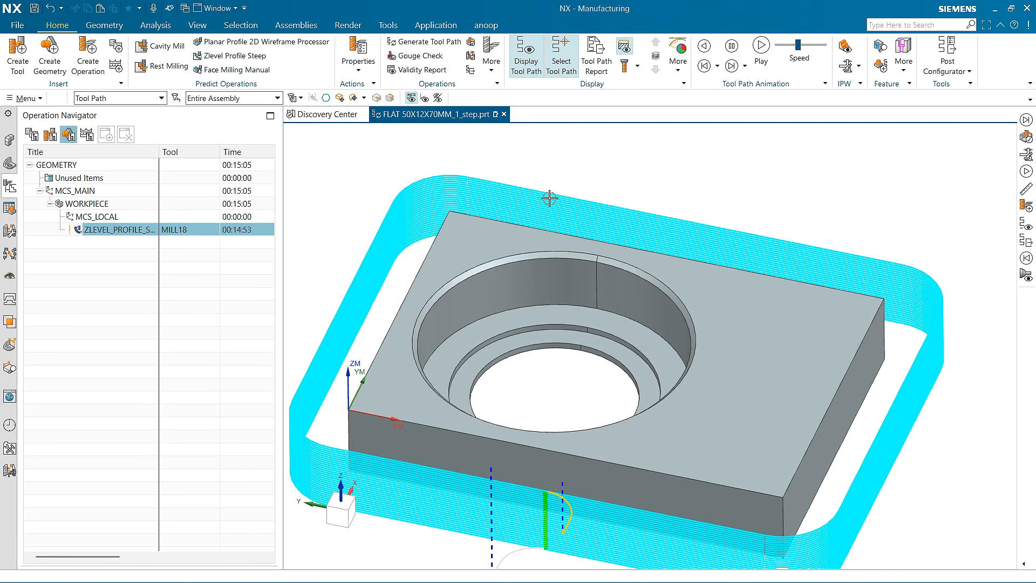
{"action": "scroll", "coordinate": [549, 199], "scroll_direction": "up", "scroll_amount": 4}
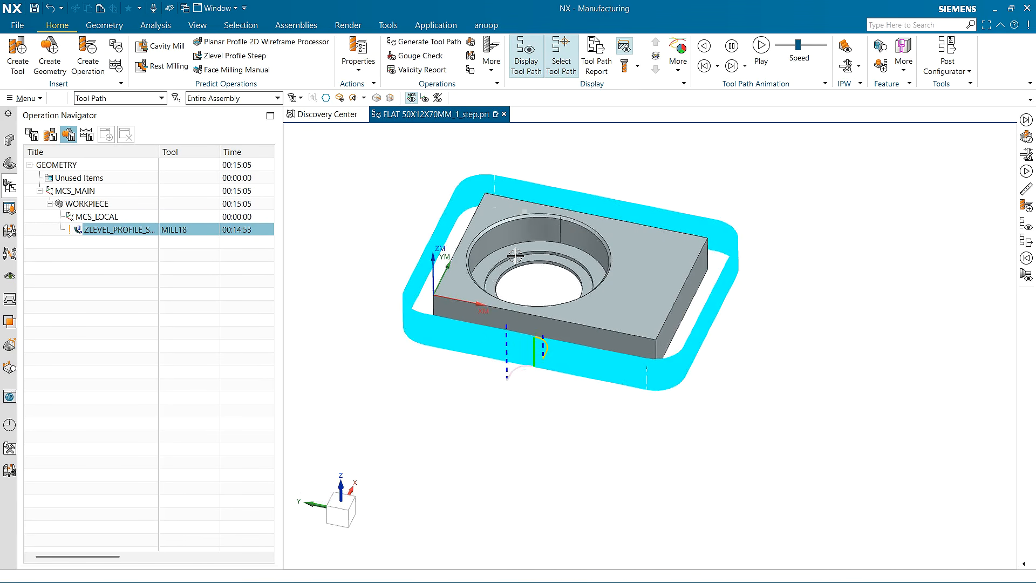
{"action": "key", "text": "alt+Tab"}
{"action": "key", "text": "alt+Tab"}
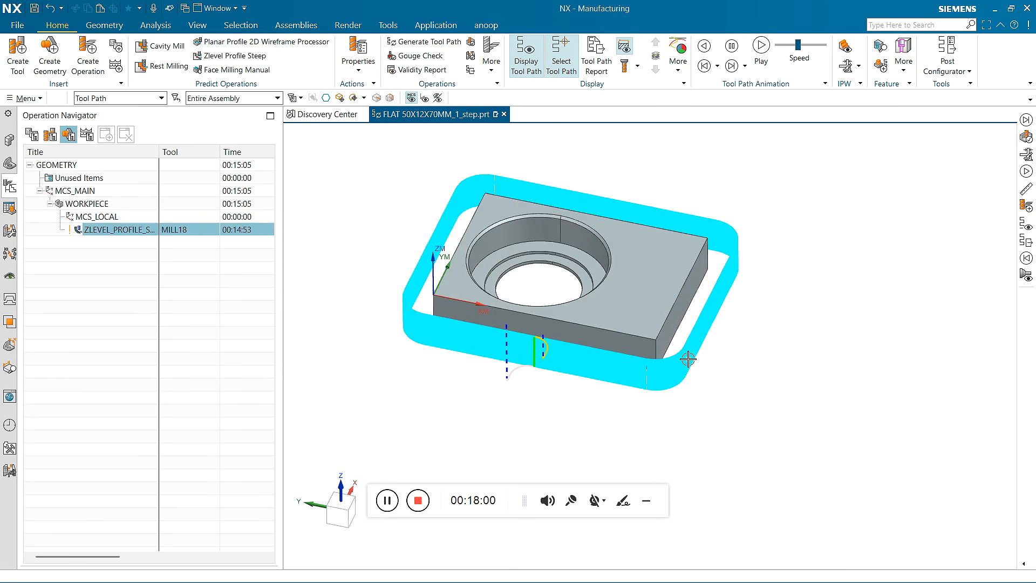
{"action": "scroll", "coordinate": [573, 208], "scroll_direction": "down", "scroll_amount": 2}
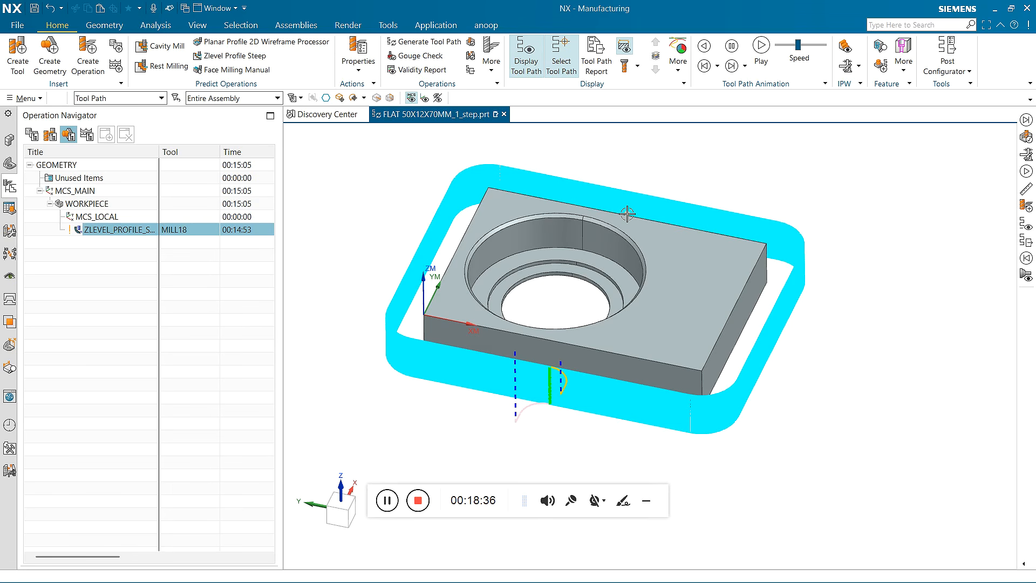
{"action": "scroll", "coordinate": [517, 253], "scroll_direction": "up", "scroll_amount": 3}
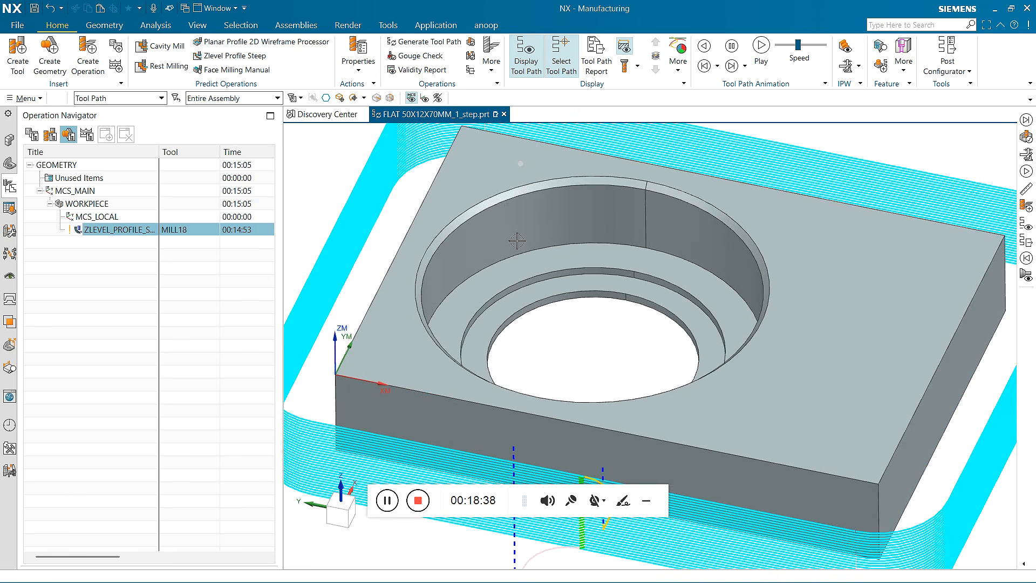
{"action": "scroll", "coordinate": [518, 258], "scroll_direction": "down", "scroll_amount": 3}
{"action": "mouse_move", "coordinate": [536, 300]}
{"action": "middle_mouse_down"}
{"action": "mouse_move", "coordinate": [561, 224]}
{"action": "mouse_move", "coordinate": [537, 370]}
{"action": "mouse_move", "coordinate": [528, 313]}
{"action": "middle_mouse_up"}
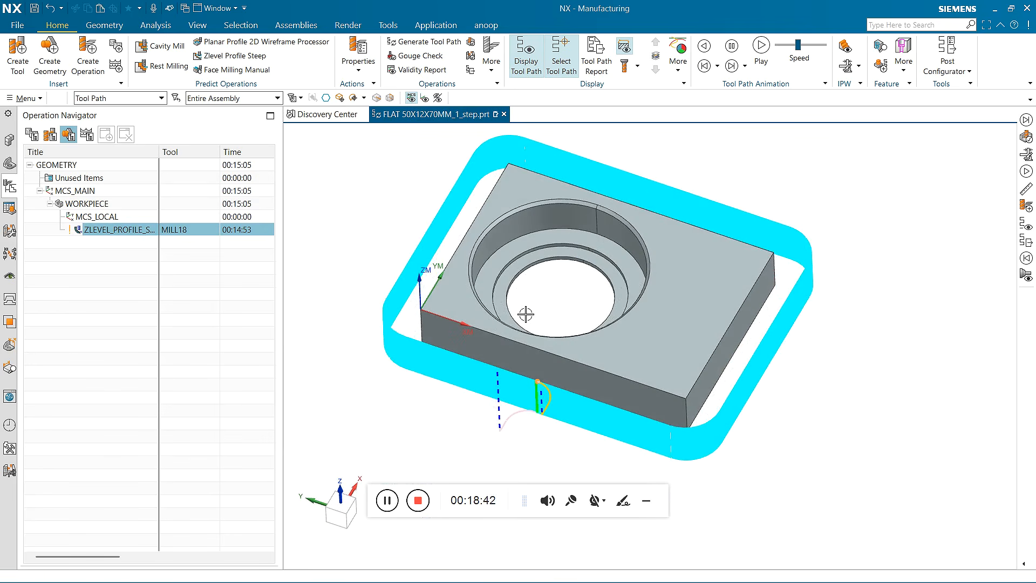
{"action": "scroll", "coordinate": [371, 335], "scroll_direction": "up", "scroll_amount": 5}
{"action": "scroll", "coordinate": [416, 295], "scroll_direction": "down", "scroll_amount": 5}
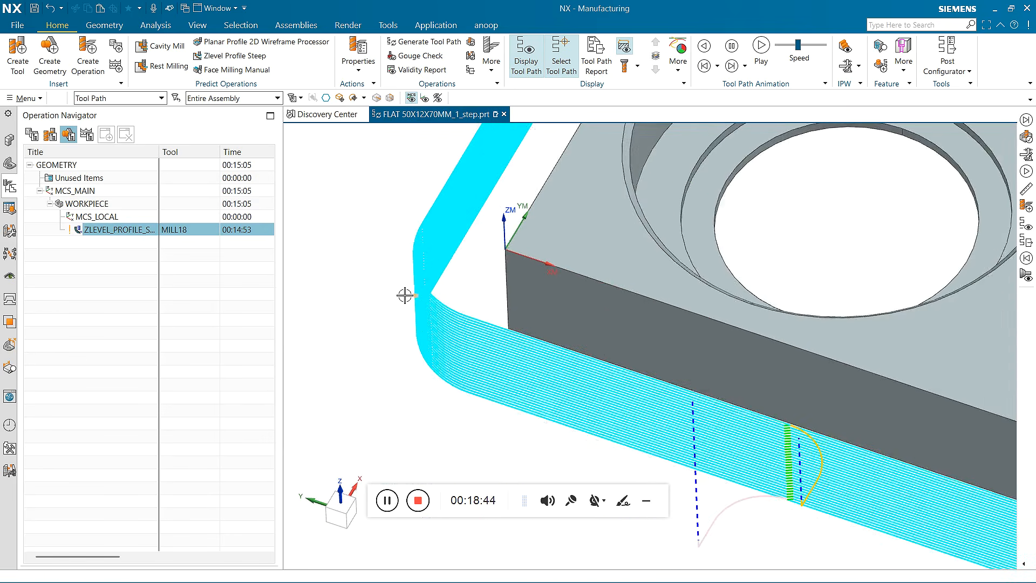
{"action": "mouse_move", "coordinate": [418, 357]}
{"action": "middle_mouse_down"}
{"action": "mouse_move", "coordinate": [412, 324]}
{"action": "mouse_move", "coordinate": [413, 372]}
{"action": "mouse_move", "coordinate": [405, 355]}
{"action": "middle_mouse_up"}
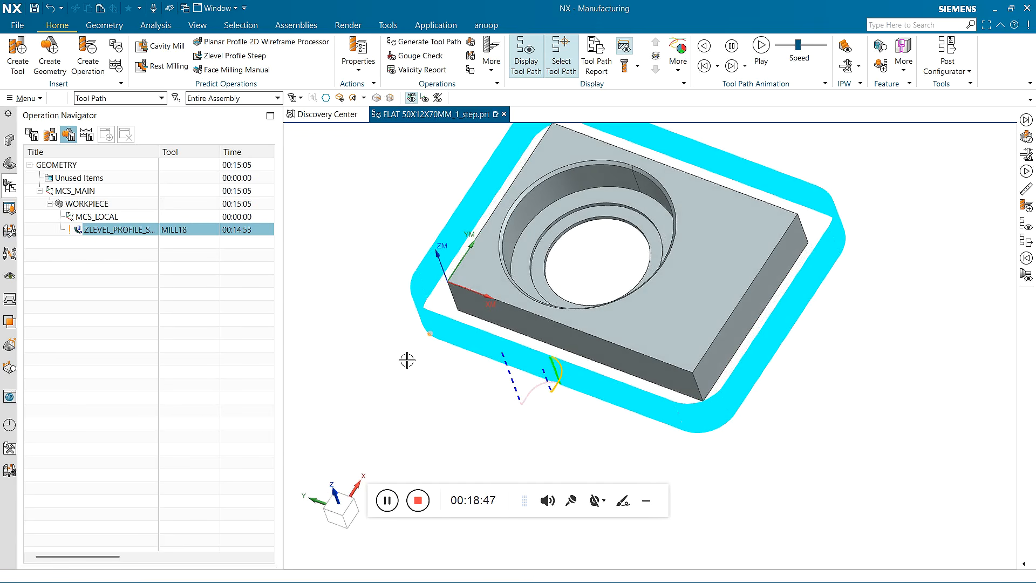